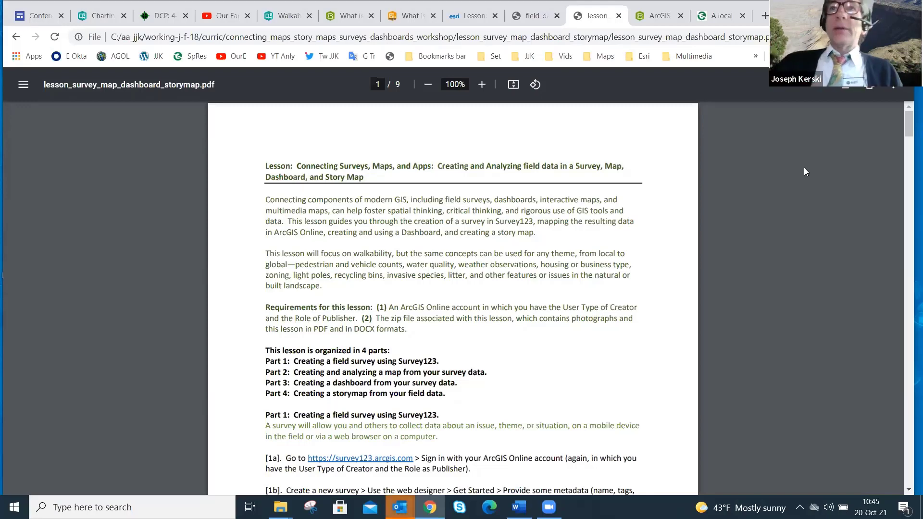
Copy the Esri Community lesson blog post's web address to the clipboard
click(470, 20)
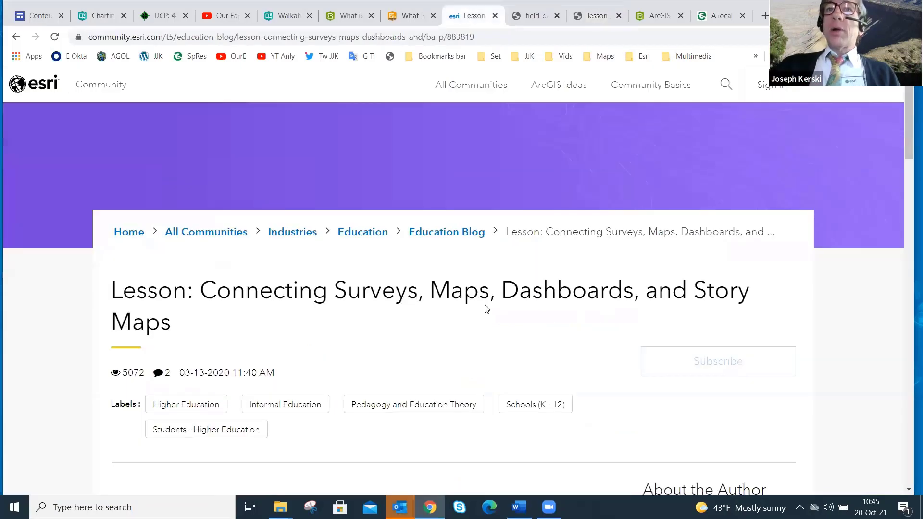
click(359, 38)
right_click(359, 43)
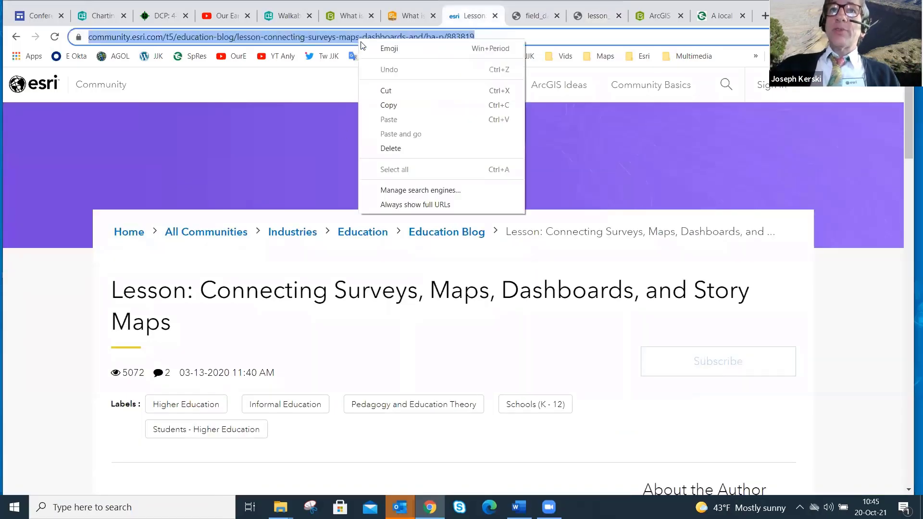
click(385, 105)
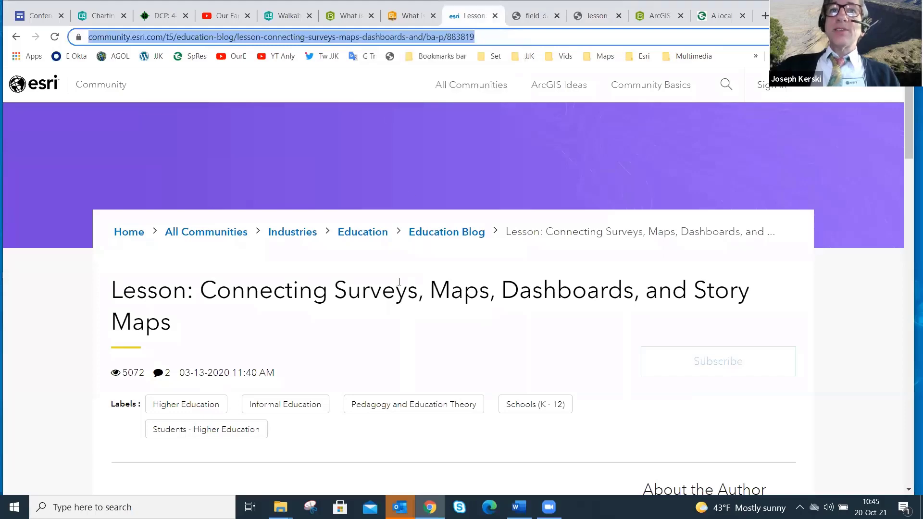
Read through the lesson blog post and return to its top
scroll(395, 288, down, 4)
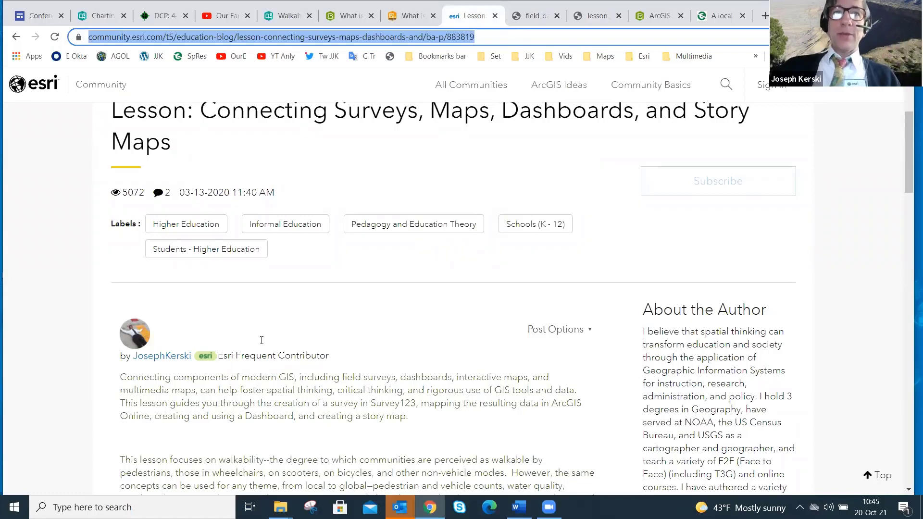
click(484, 476)
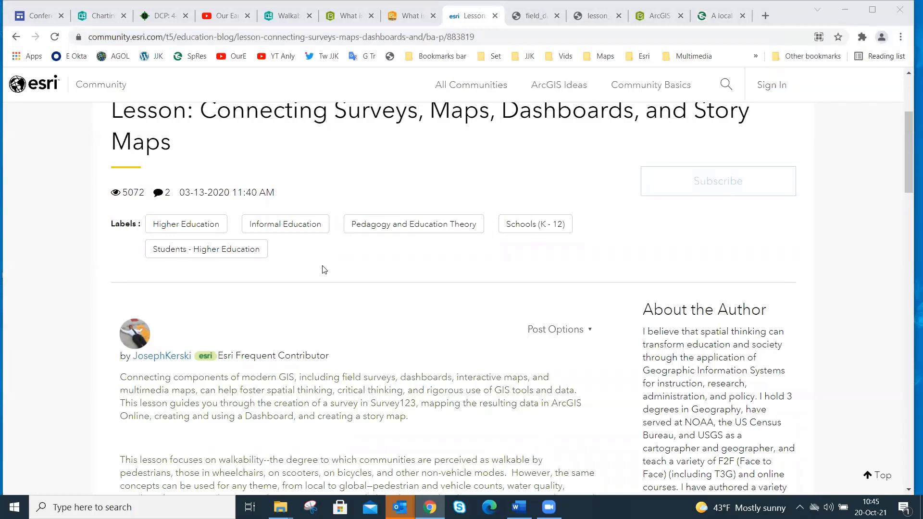
scroll(324, 270, up, 3)
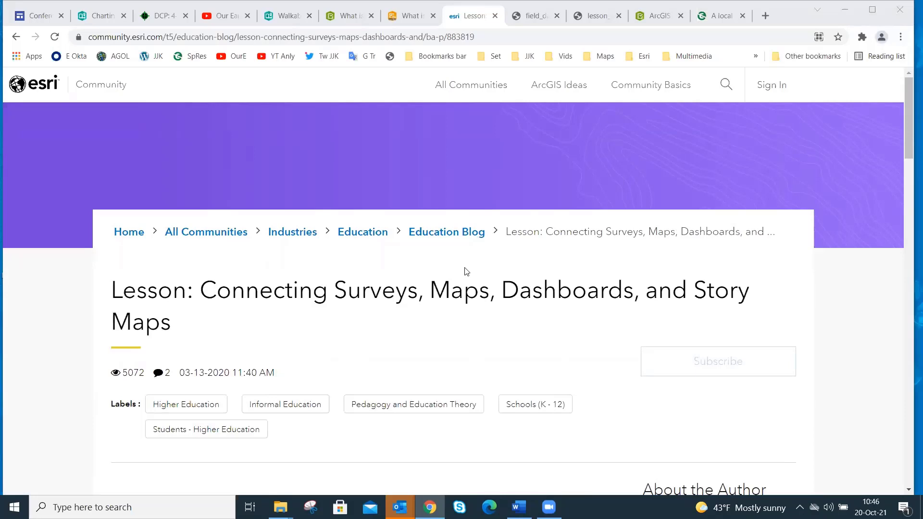
scroll(470, 312, down, 2)
scroll(470, 311, down, 3)
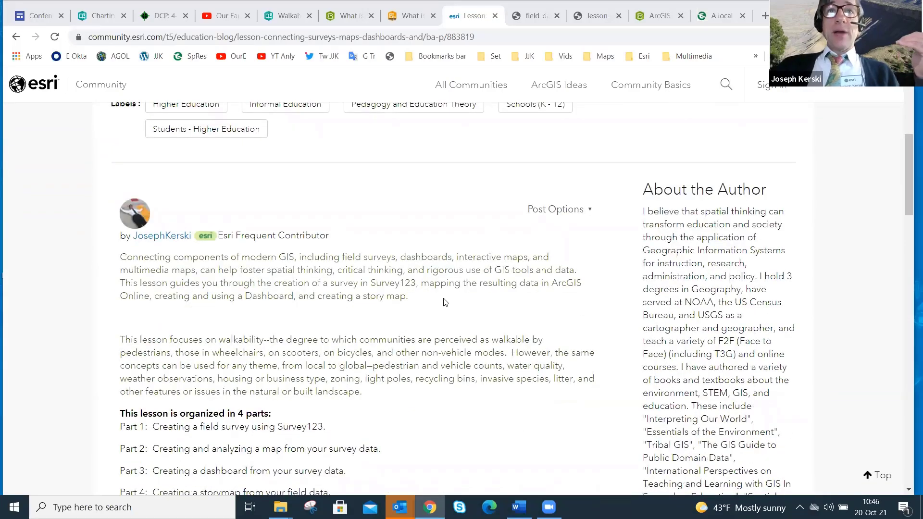
scroll(444, 302, down, 3)
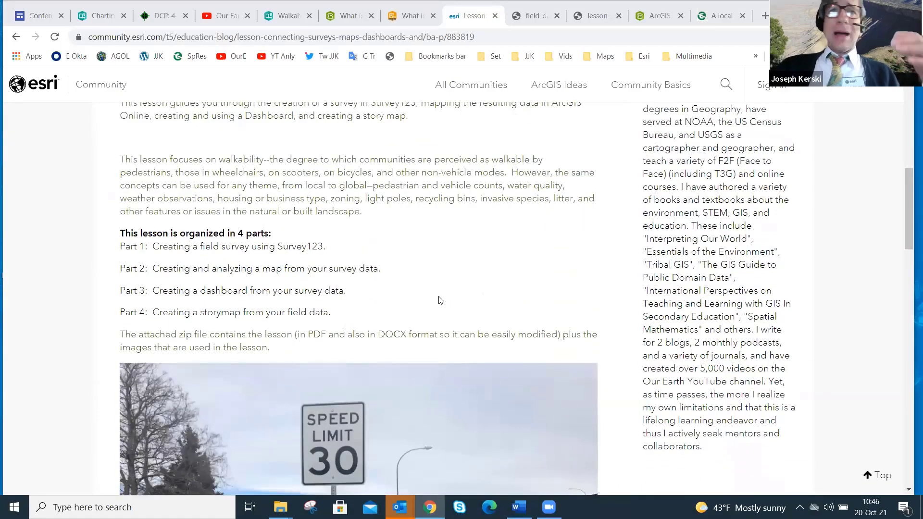
scroll(441, 301, down, 6)
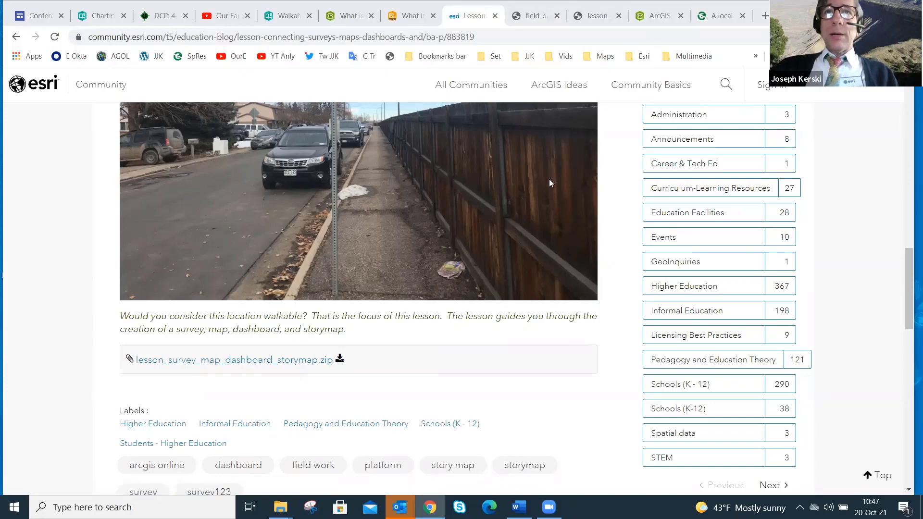
scroll(550, 182, up, 15)
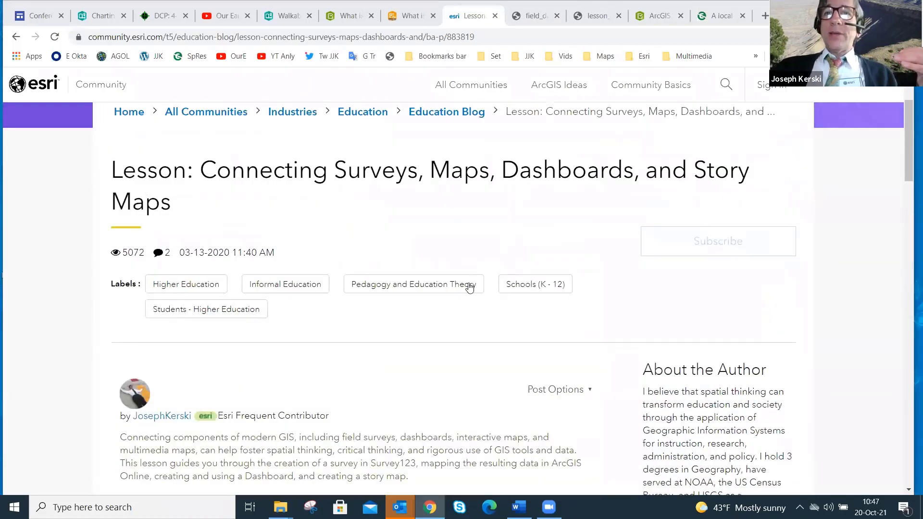
Navigate the folder window back to lesson_survey_map_dashboard_storymap, showing its DOCX, PDF and photos
mouse_move(281, 508)
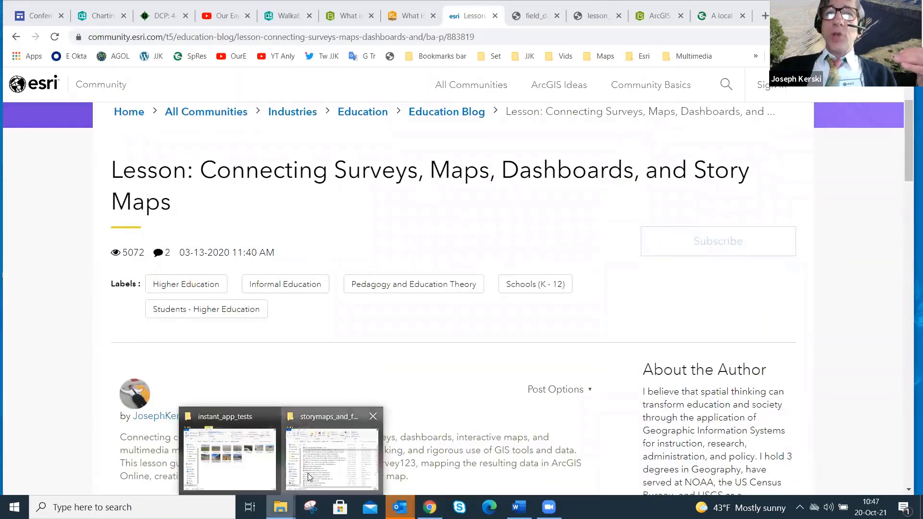
click(308, 477)
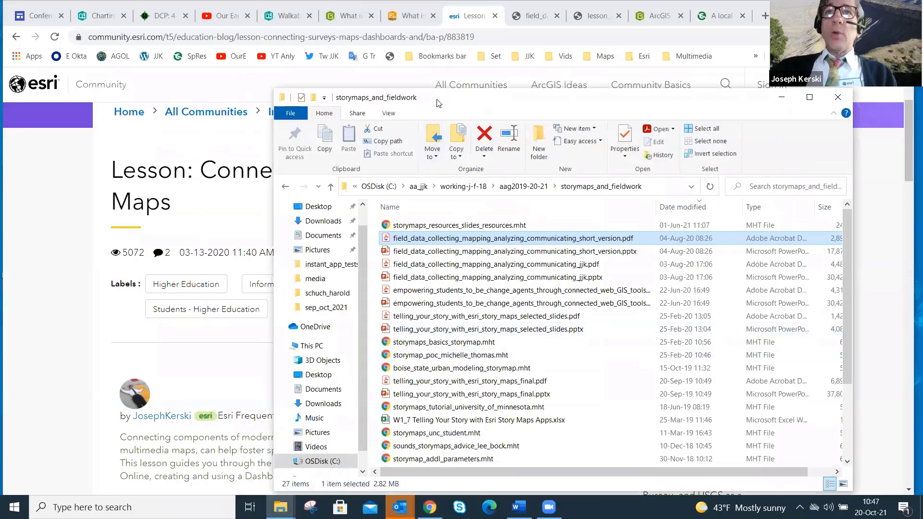
drag(438, 102, 364, 58)
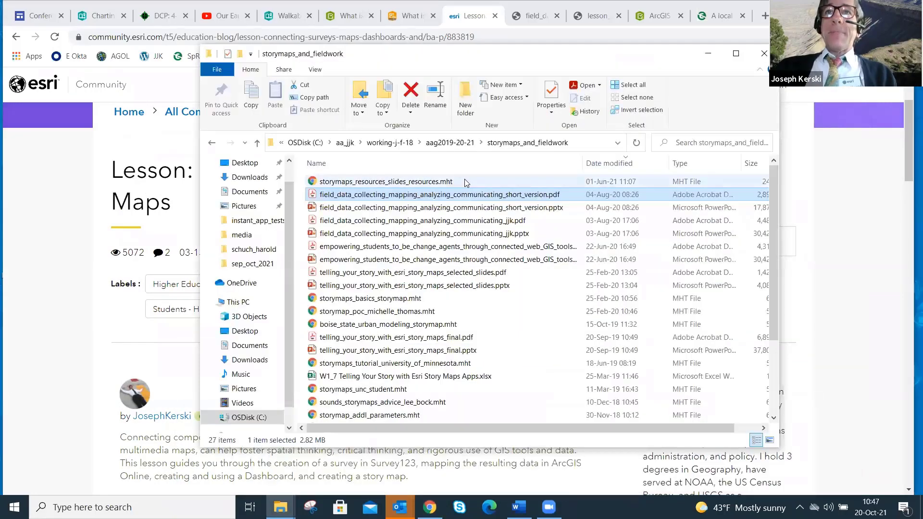
click(211, 144)
click(211, 144)
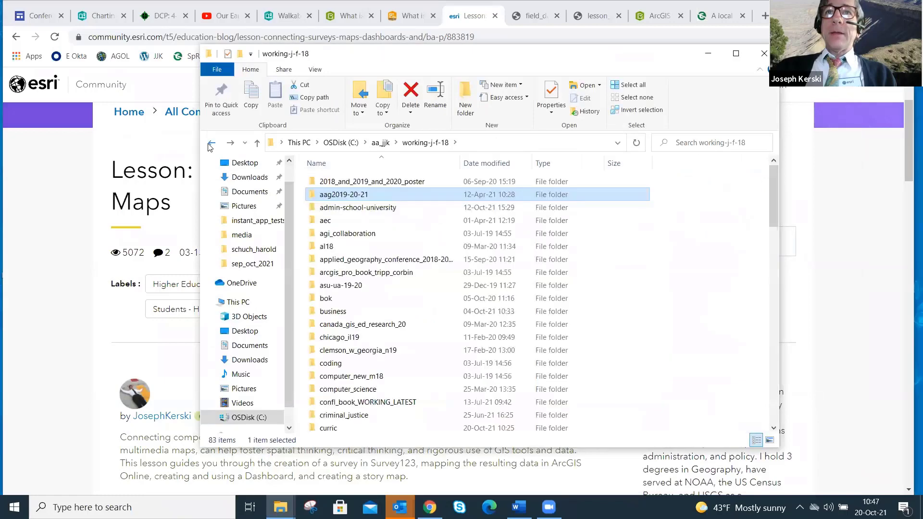
click(211, 144)
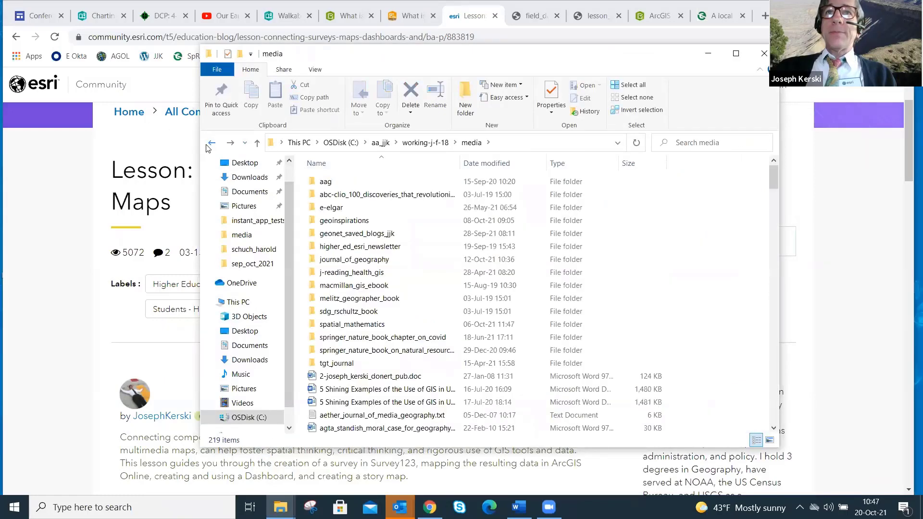
click(210, 145)
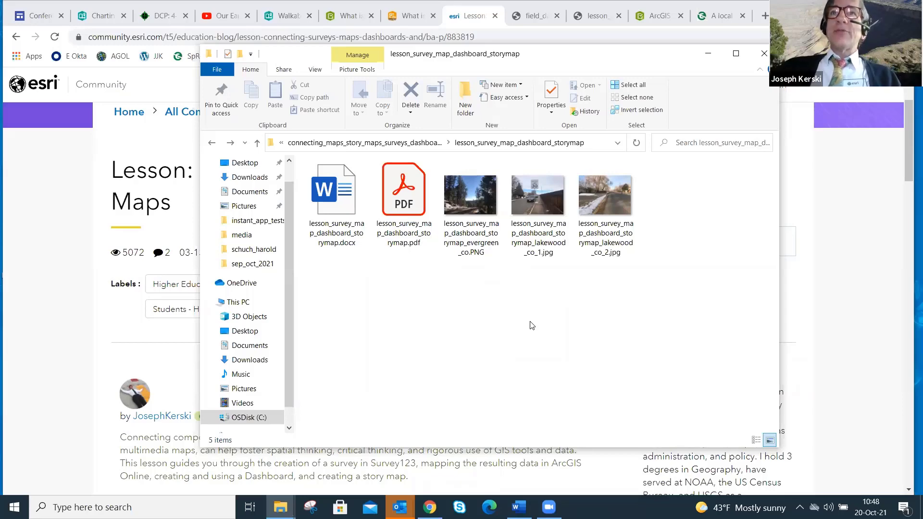
Review Part 1 of the lesson PDF, then bring up the survey123.arcgis.com landing page
click(535, 16)
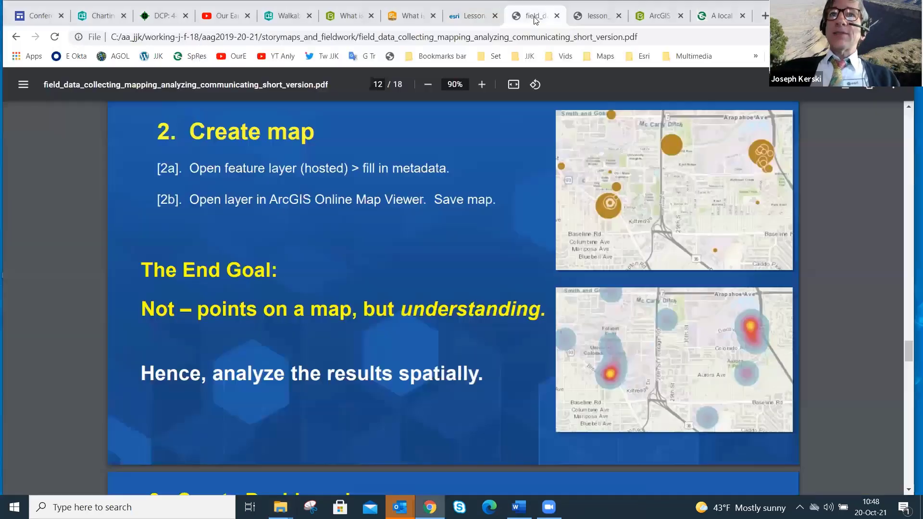
click(594, 16)
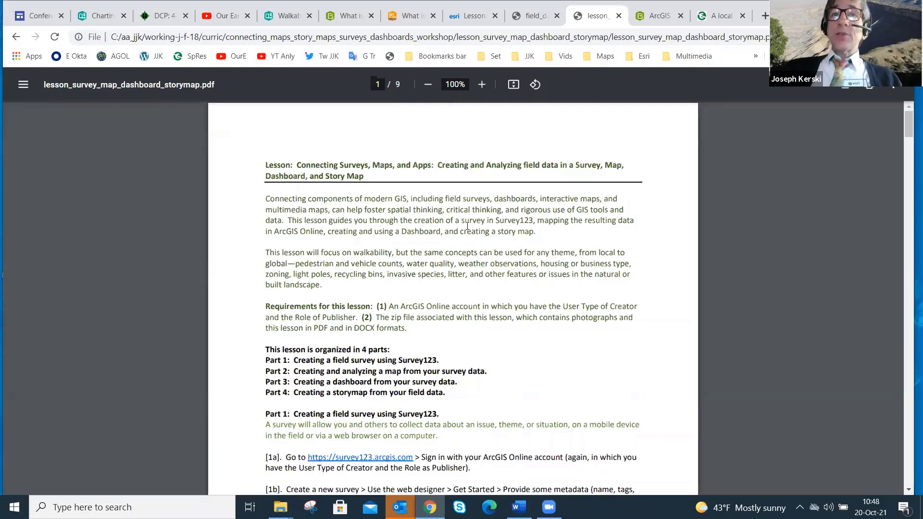
scroll(467, 227, down, 4)
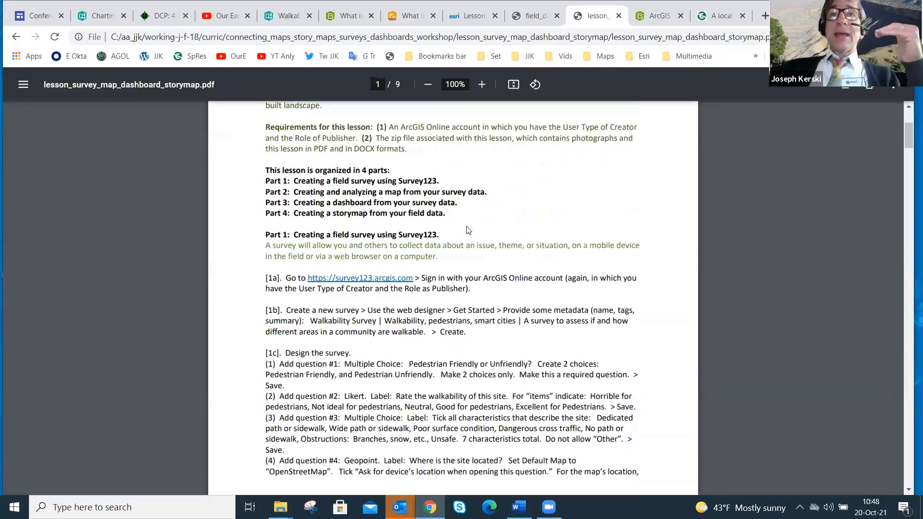
scroll(469, 230, down, 3)
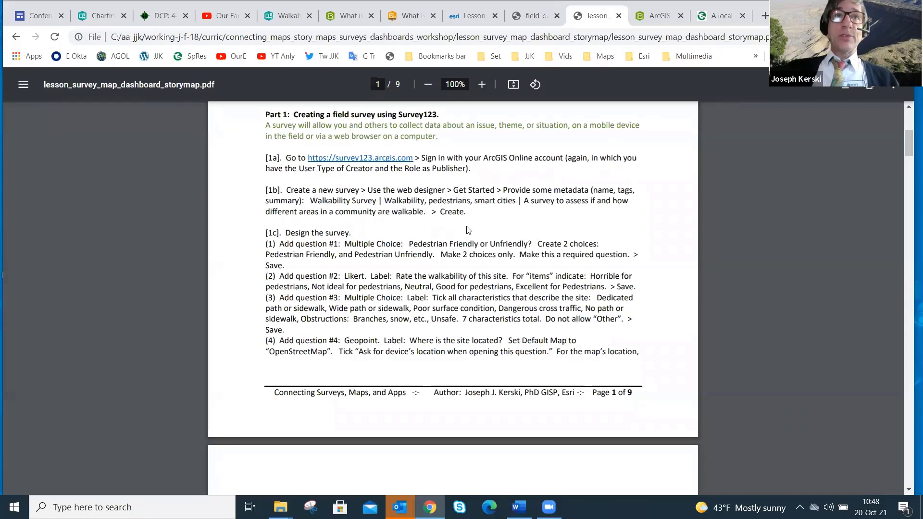
click(657, 17)
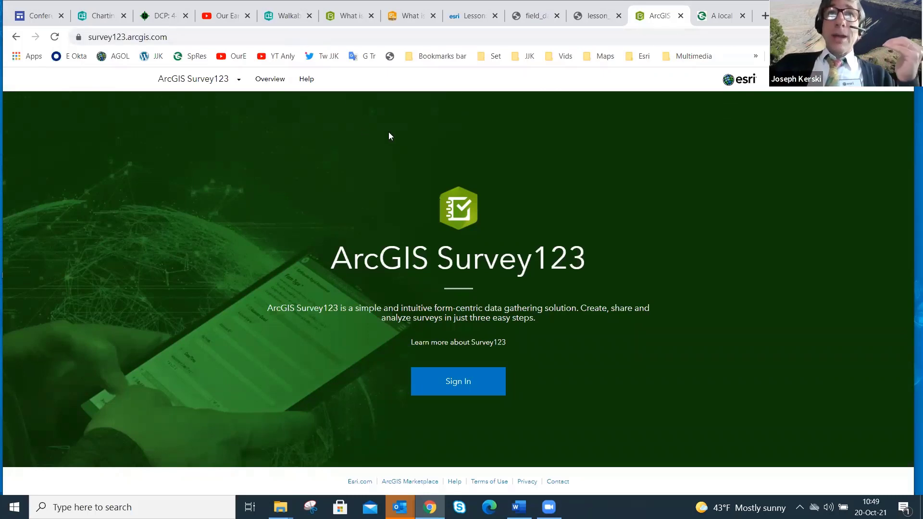
click(765, 17)
text(w)
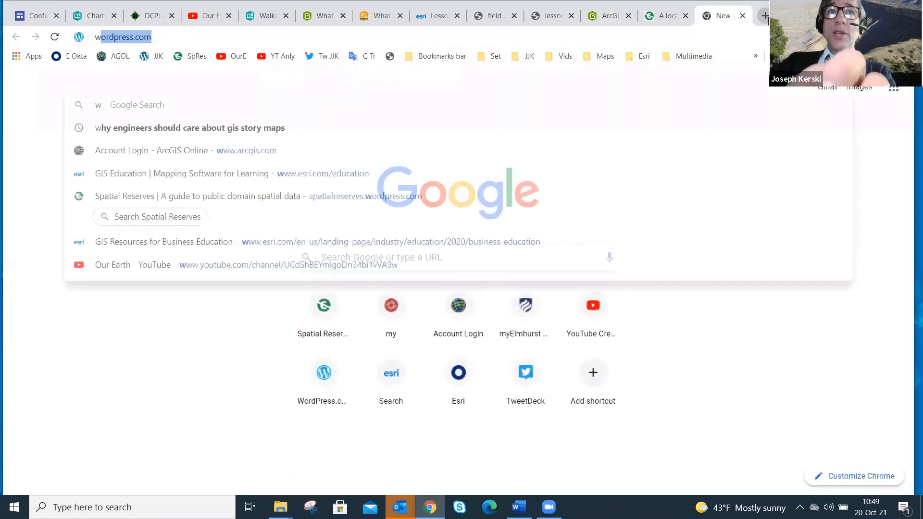
text(ww.)
key(Return)
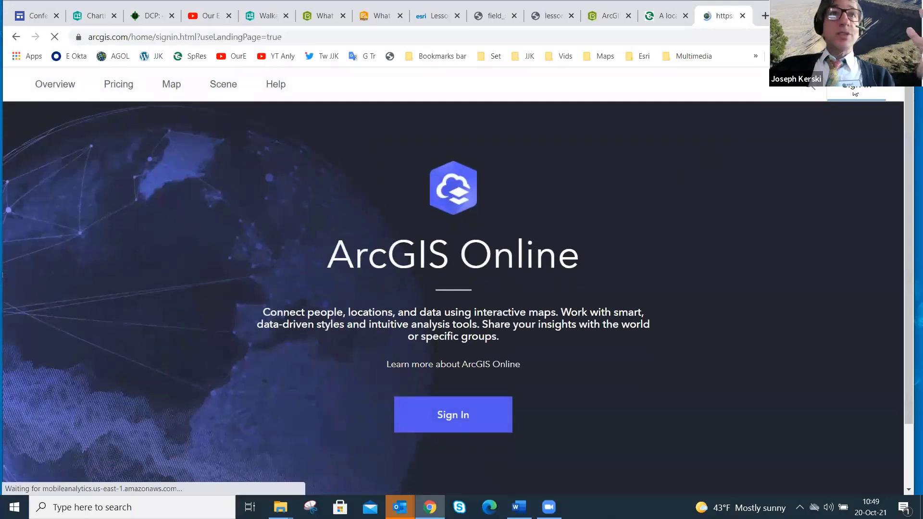
Sign in to ArcGIS Online with the account username and password
click(855, 94)
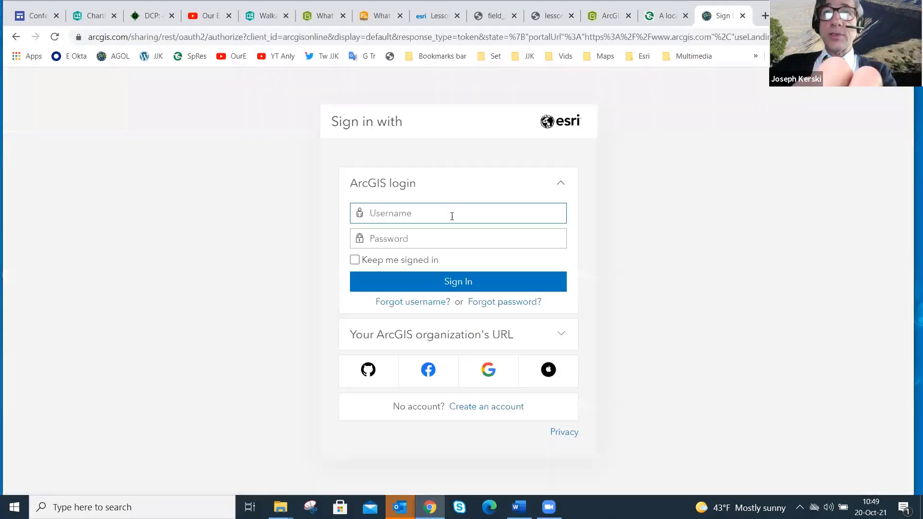
text(jjkerski)
key(Tab)
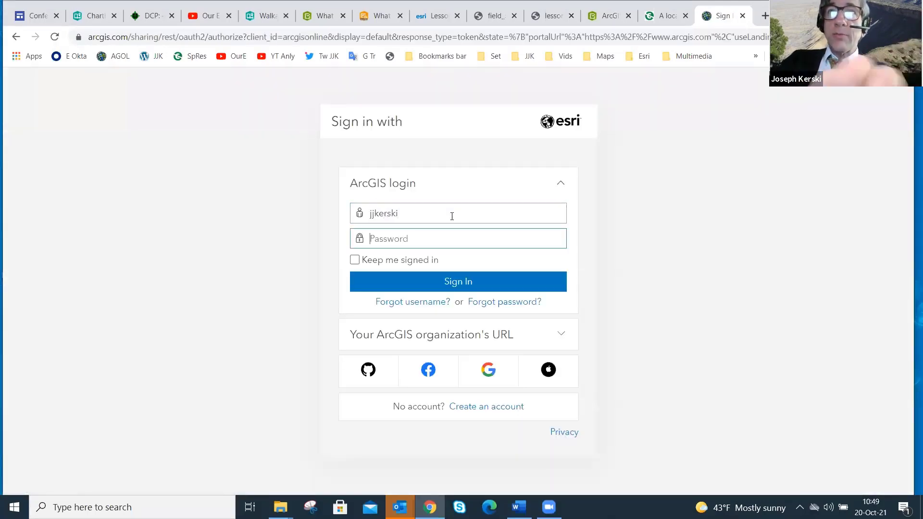
text(••••••••)
key(Return)
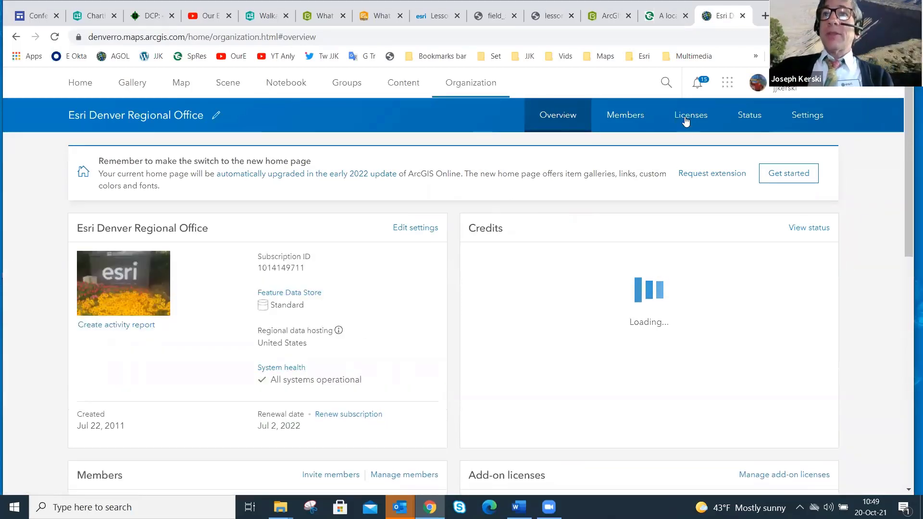
Browse the ArcGIS app launcher's list of apps
click(726, 88)
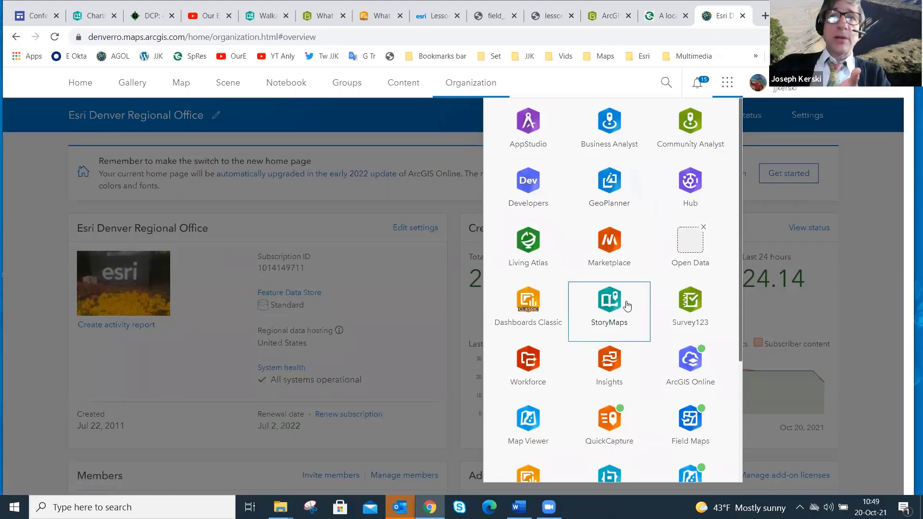
scroll(625, 298, down, 3)
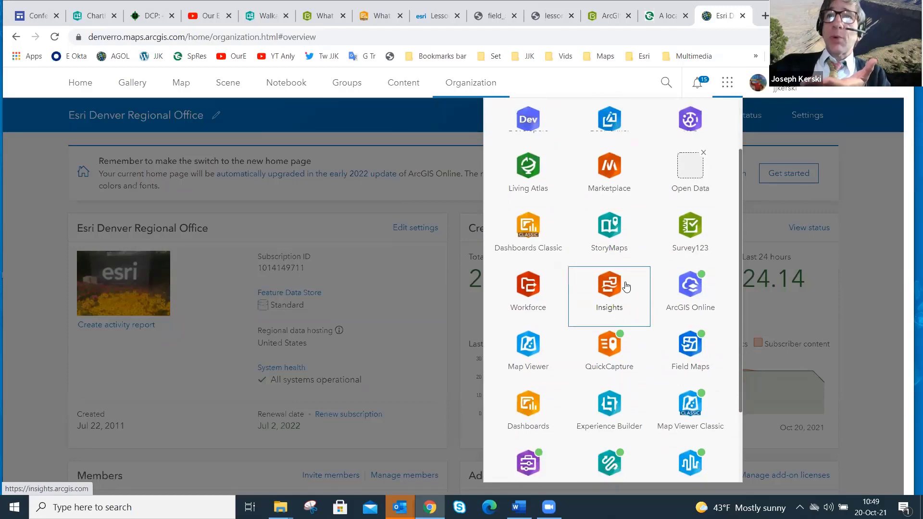
scroll(625, 287, down, 1)
scroll(624, 287, up, 4)
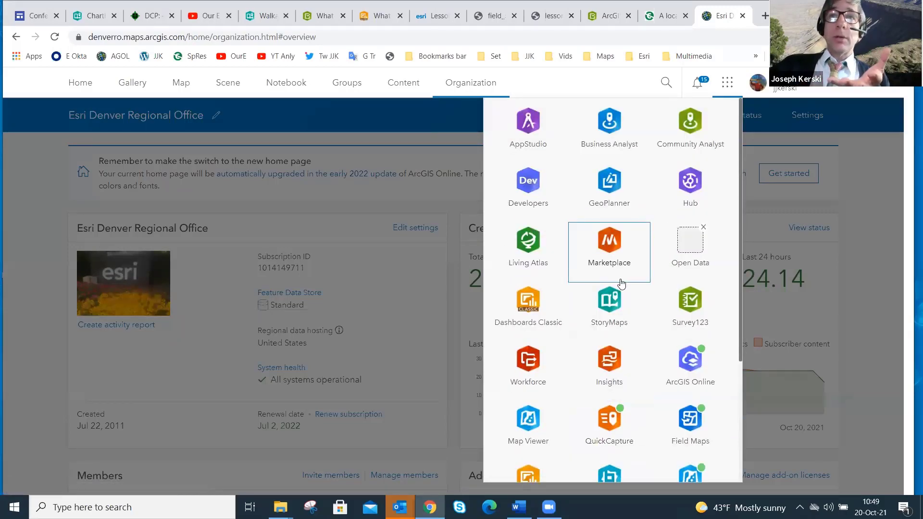
scroll(618, 262, down, 3)
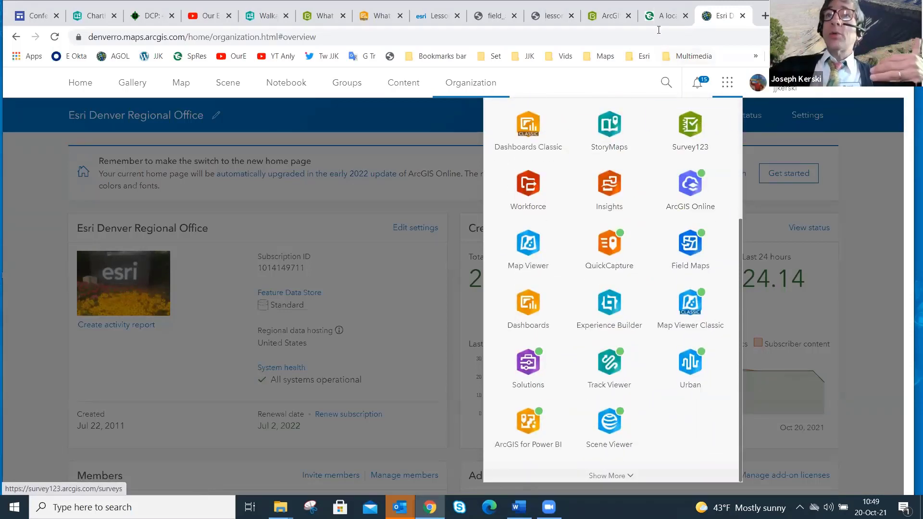
Close the blog post tab and launch Survey123 from the organization page's app launcher
click(673, 19)
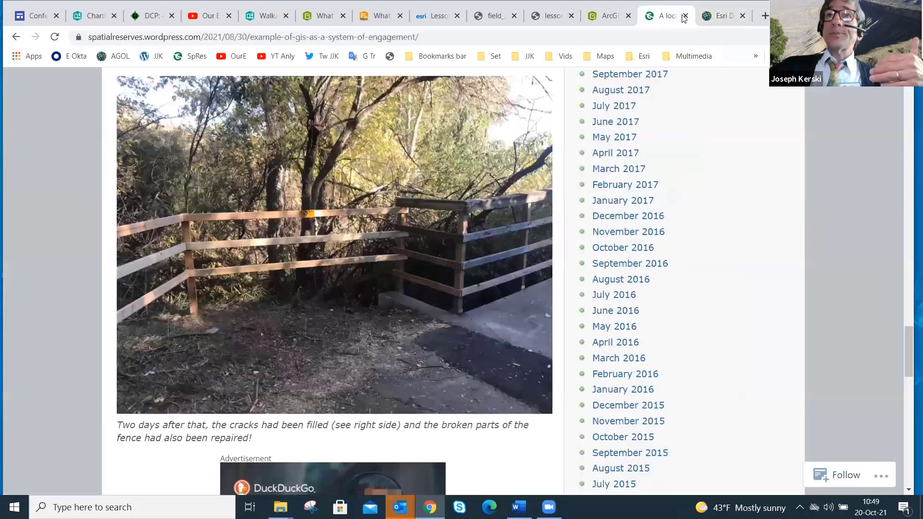
click(685, 16)
click(610, 16)
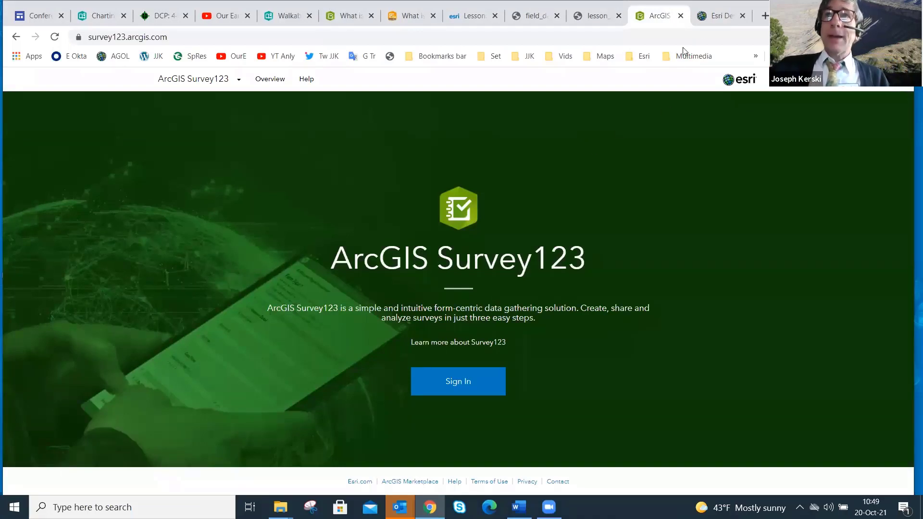
click(720, 16)
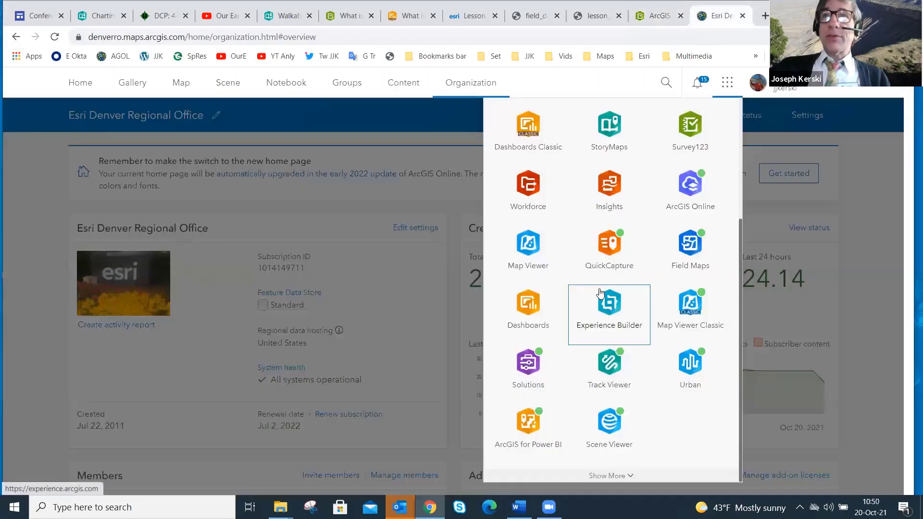
click(685, 140)
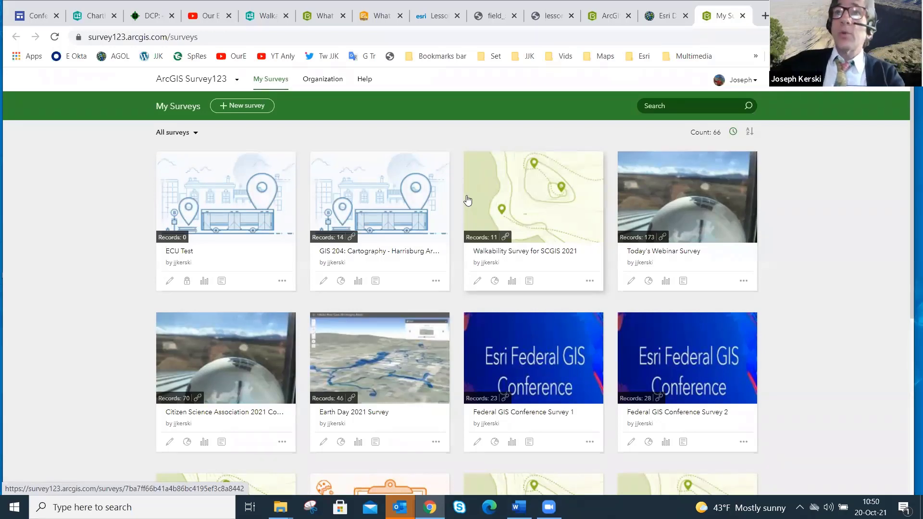
Show the Survey-ECU Test folder's feature layer and form in My Content, then return to My Surveys
click(675, 22)
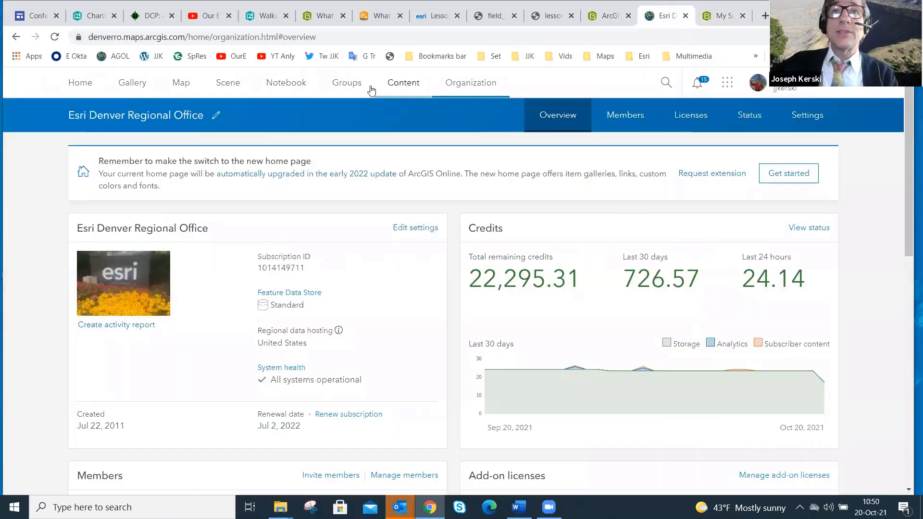
click(408, 85)
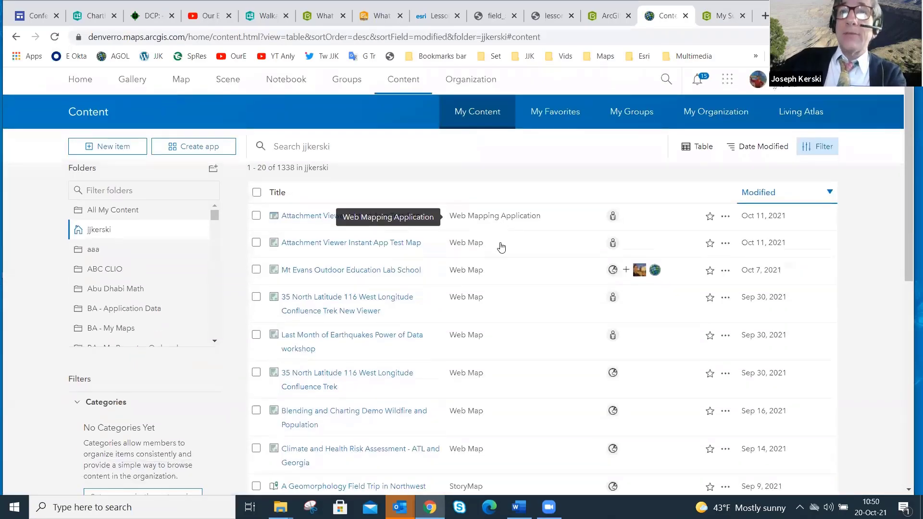
scroll(502, 259, down, 2)
scroll(529, 298, down, 1)
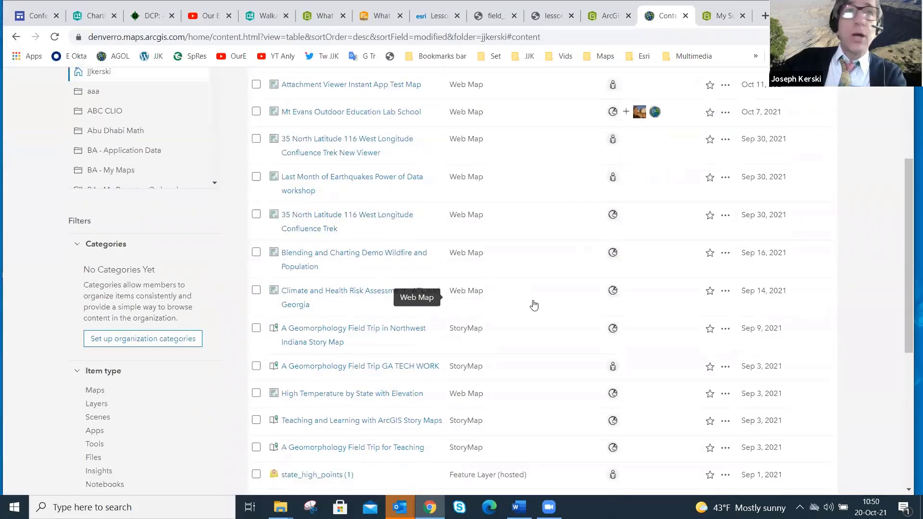
scroll(534, 305, up, 3)
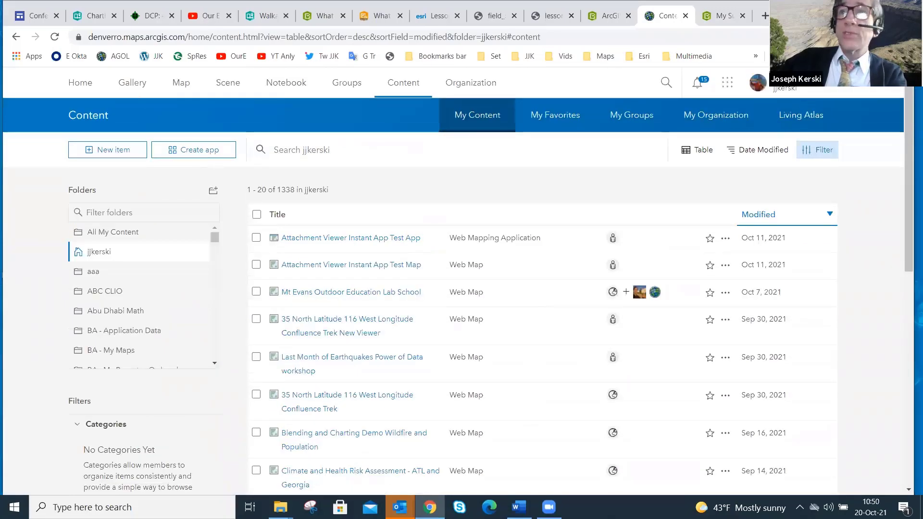
scroll(132, 273, down, 6)
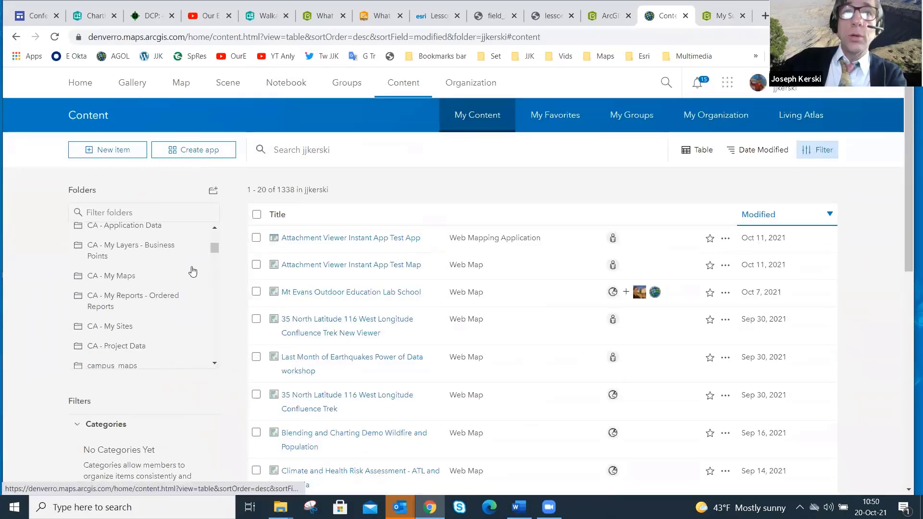
drag(214, 249, 222, 311)
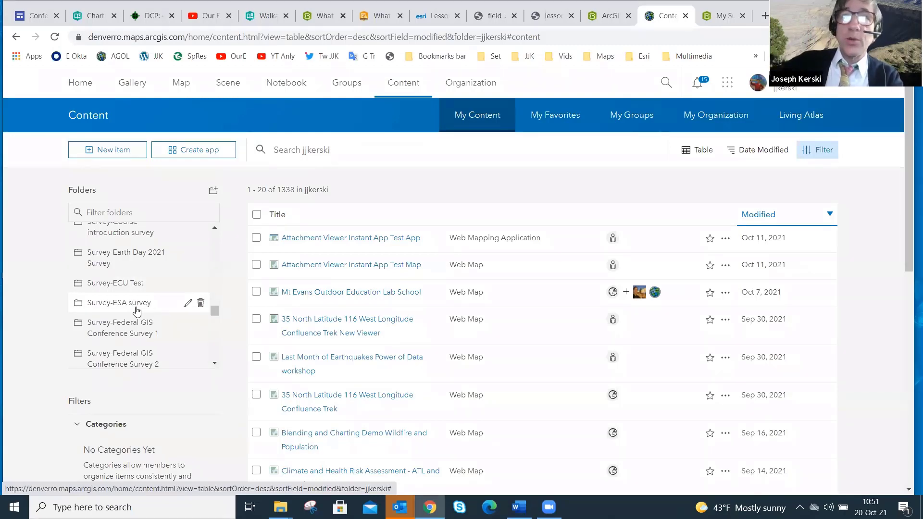
click(138, 291)
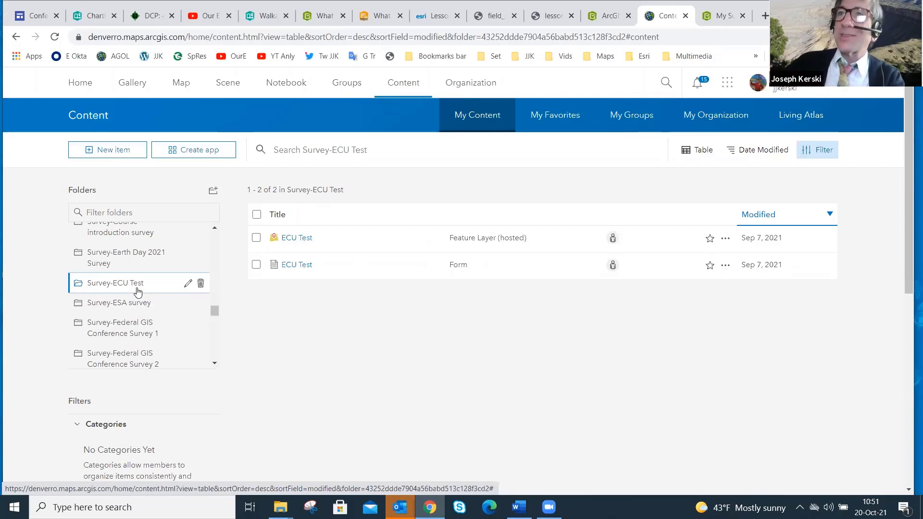
click(722, 16)
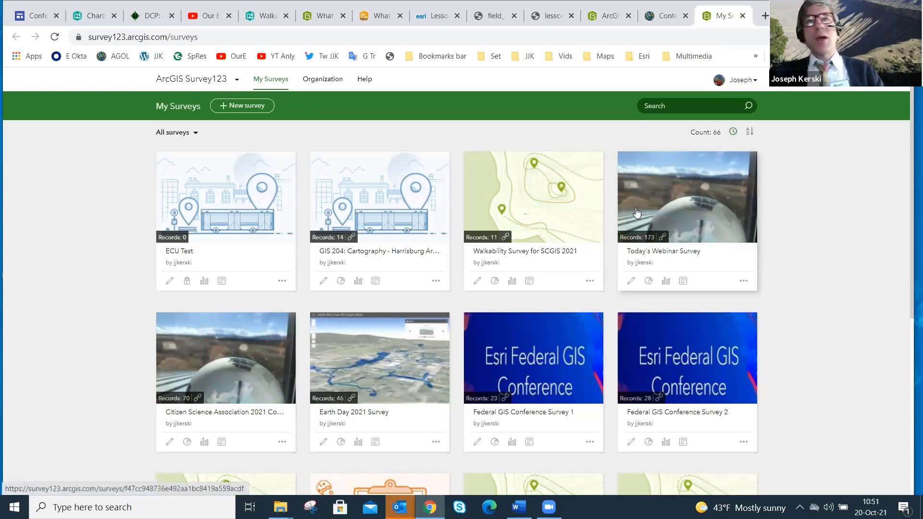
Start a new survey from the My Surveys page
click(260, 107)
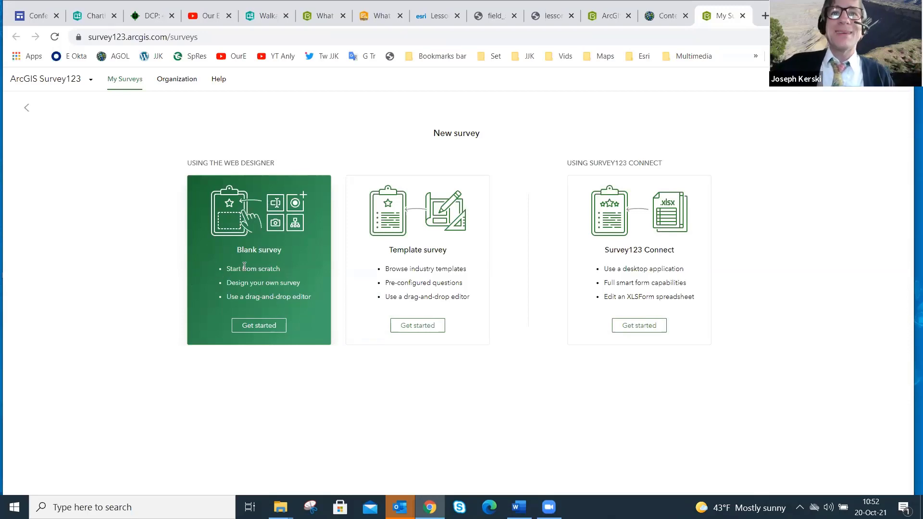
Create a new survey from the Blank survey option
click(273, 325)
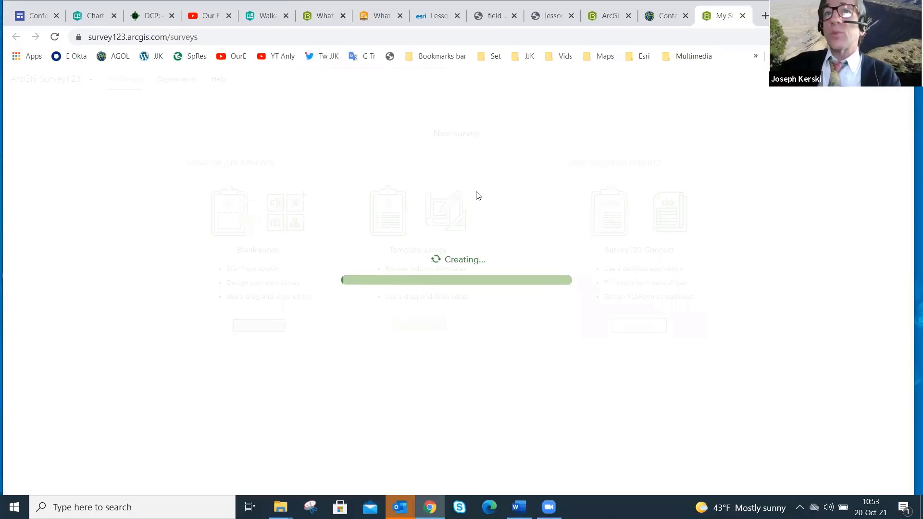
Scroll through the 'What is the Walkability of this location?' form and back to its top
click(266, 18)
scroll(441, 220, down, 5)
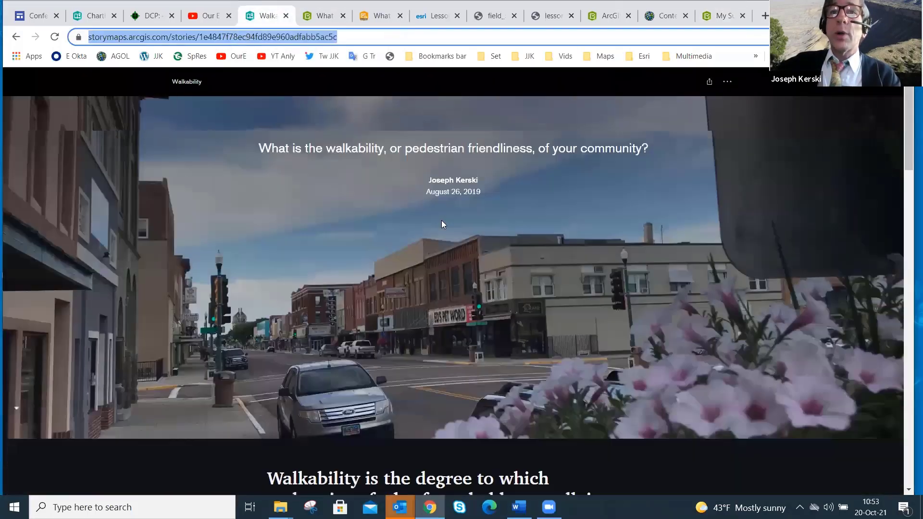
key(ctrl+Tab)
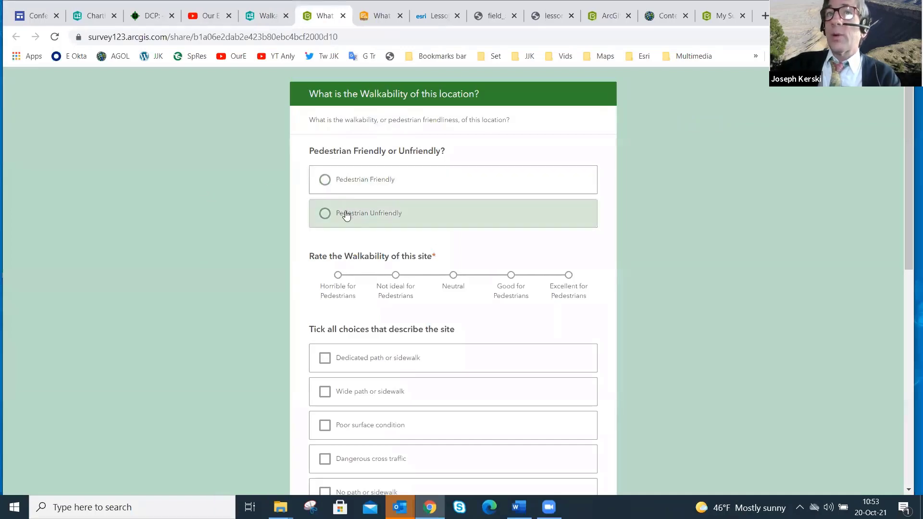
scroll(341, 185, down, 1)
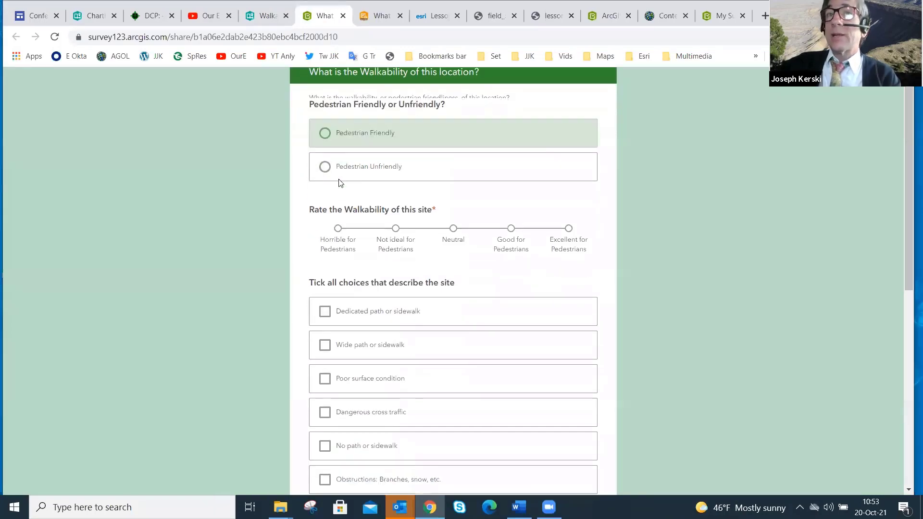
scroll(294, 239, down, 2)
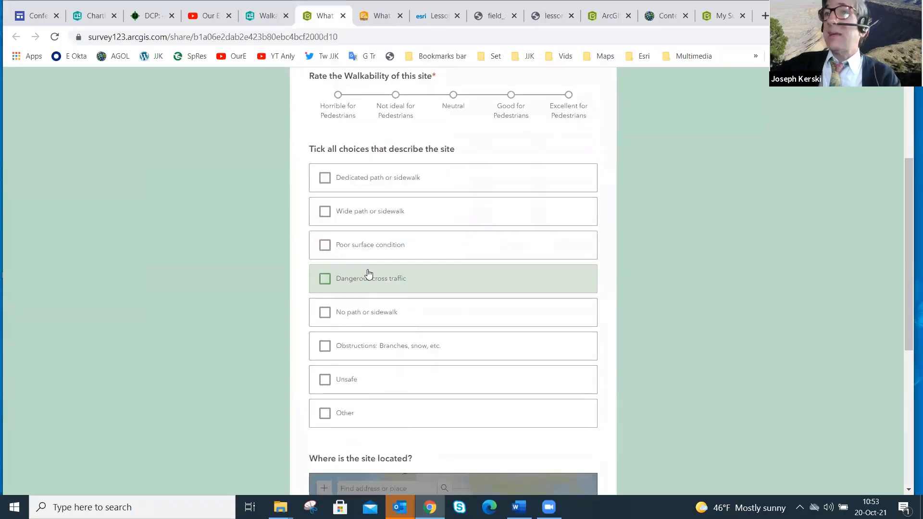
scroll(187, 241, down, 5)
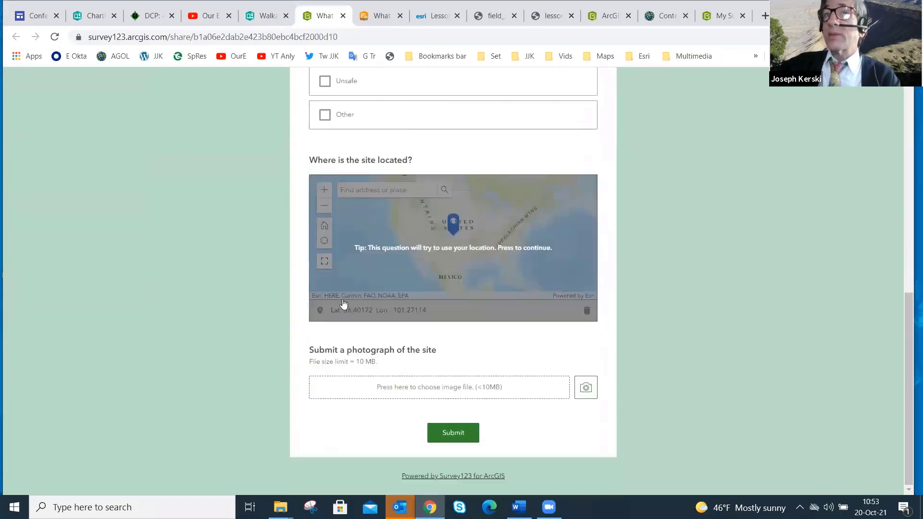
scroll(338, 301, up, 6)
scroll(338, 300, up, 2)
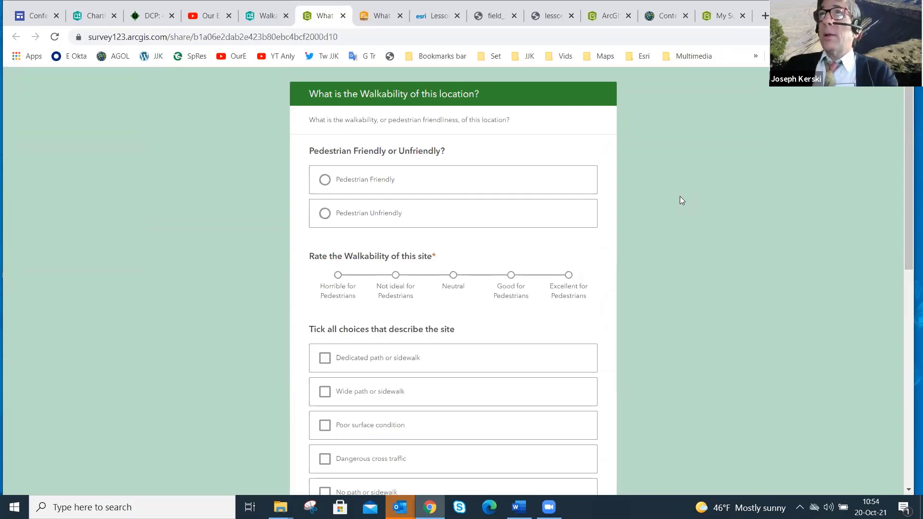
Reload after the creation error, retry a Blank survey, then check the Survey-ECU Test content
click(723, 21)
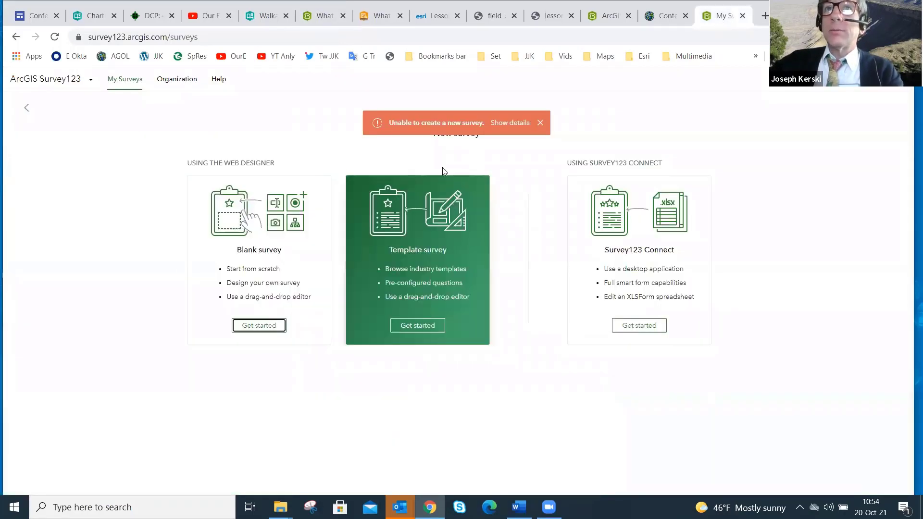
click(54, 37)
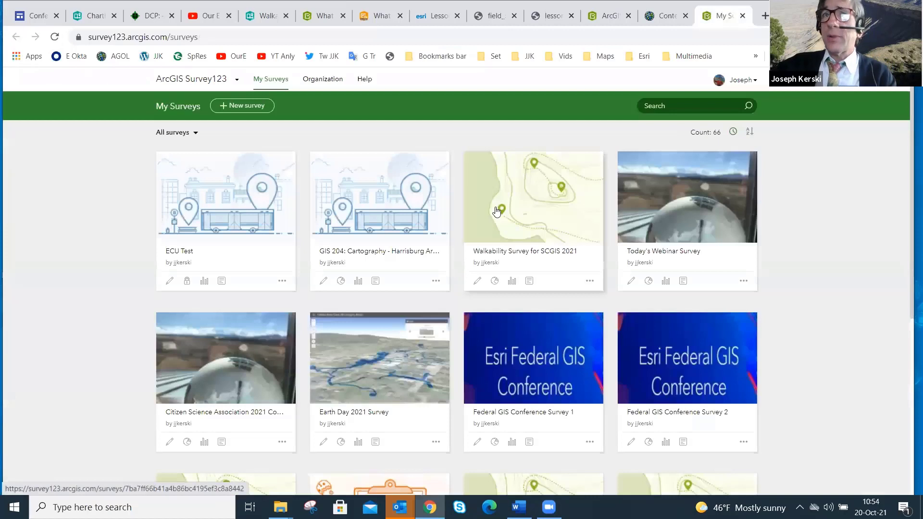
click(245, 106)
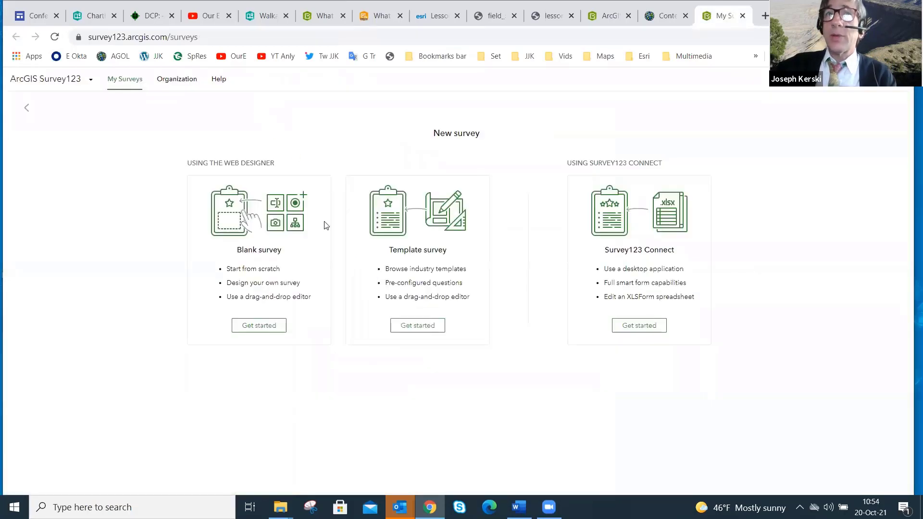
click(244, 325)
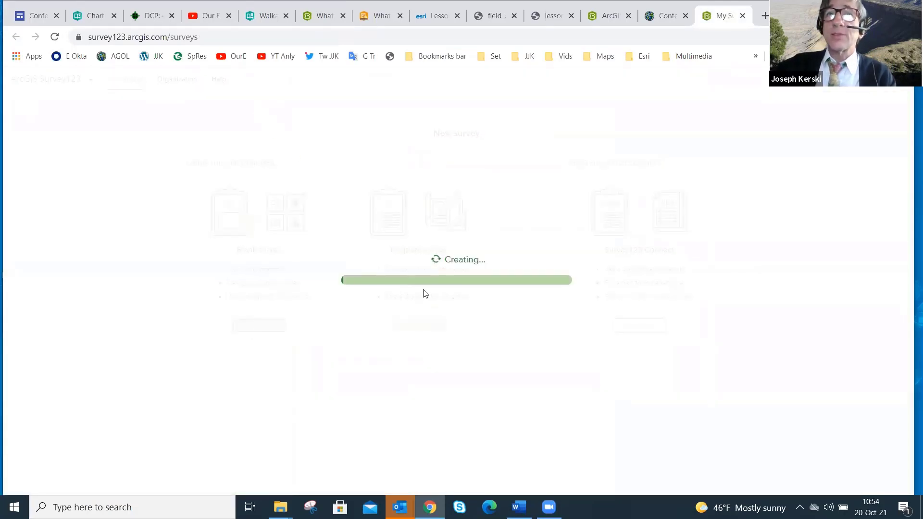
click(665, 20)
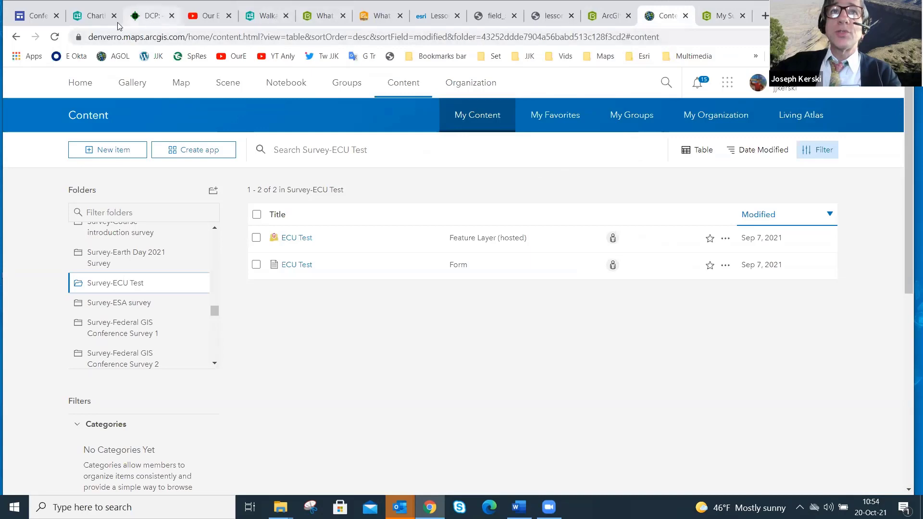
Return to the field_data lesson PDF and scroll to its last page, 18 of 18
click(492, 15)
scroll(458, 207, down, 20)
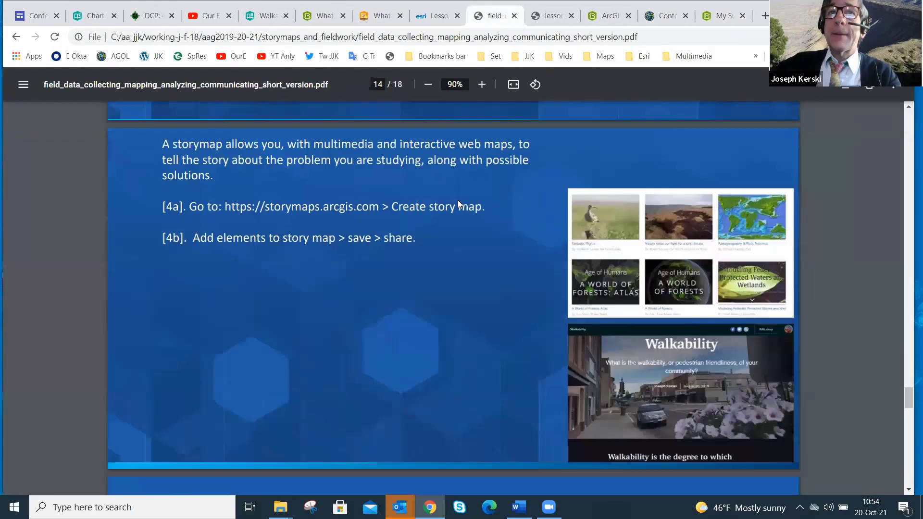
scroll(458, 202, down, 15)
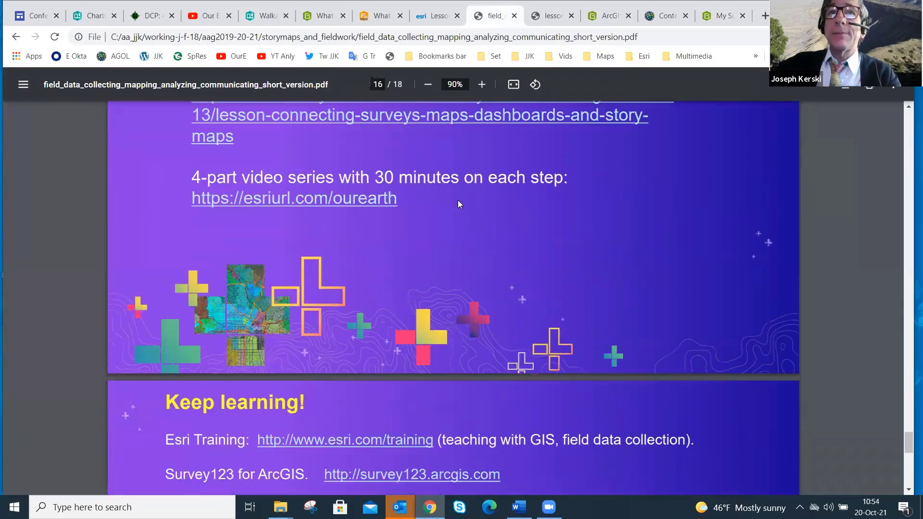
scroll(458, 202, down, 6)
scroll(457, 201, up, 2)
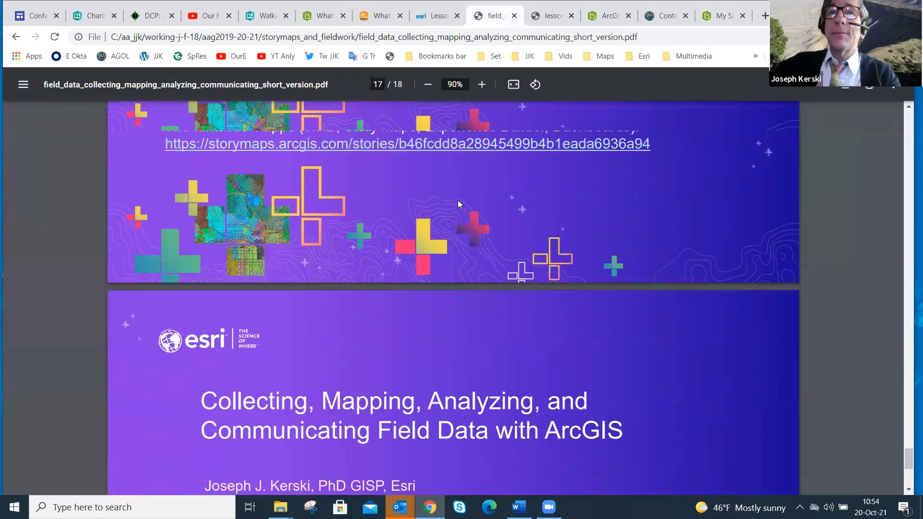
scroll(458, 202, down, 3)
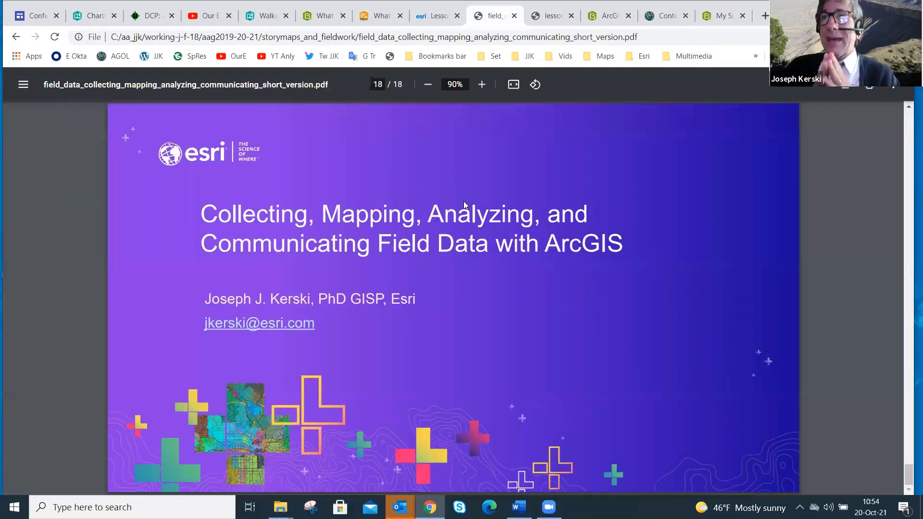
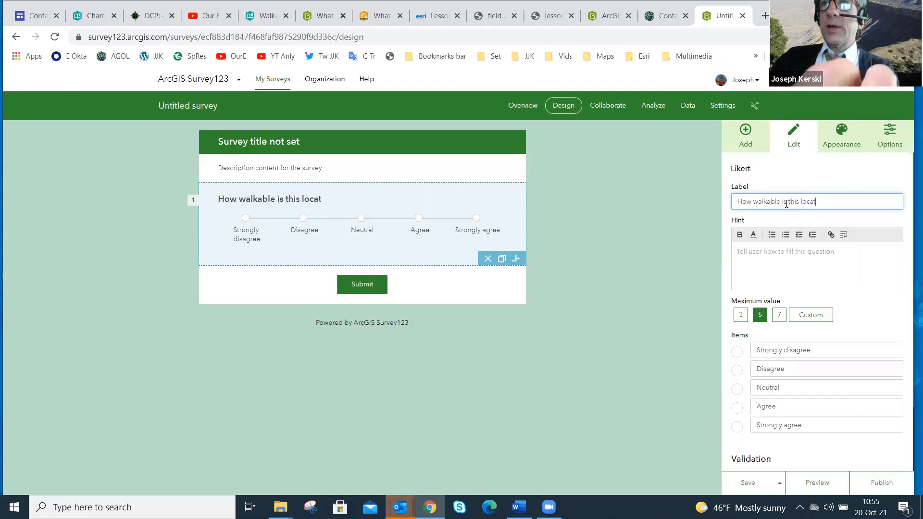
Correct the question label so it reads 'How walkable is this location?'
key(BackSpace)
key(BackSpace)
key(BackSpace)
text(tion?)
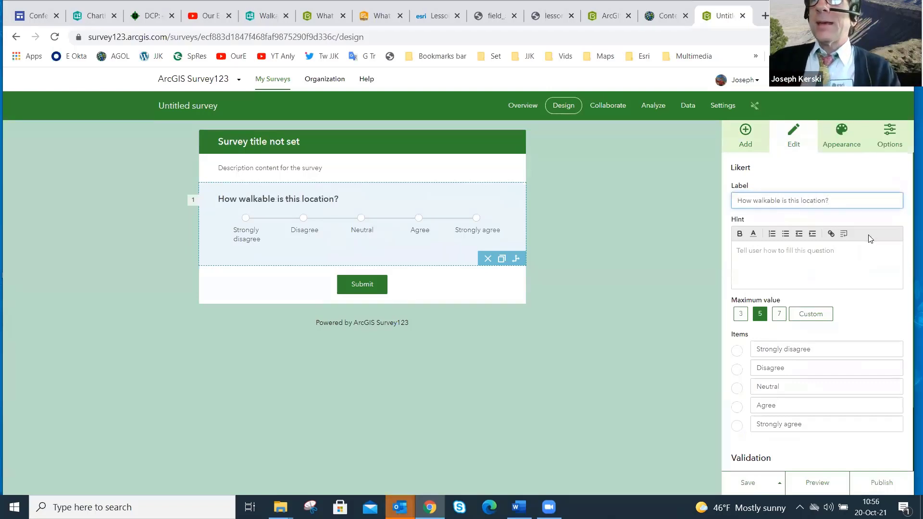
scroll(868, 234, down, 2)
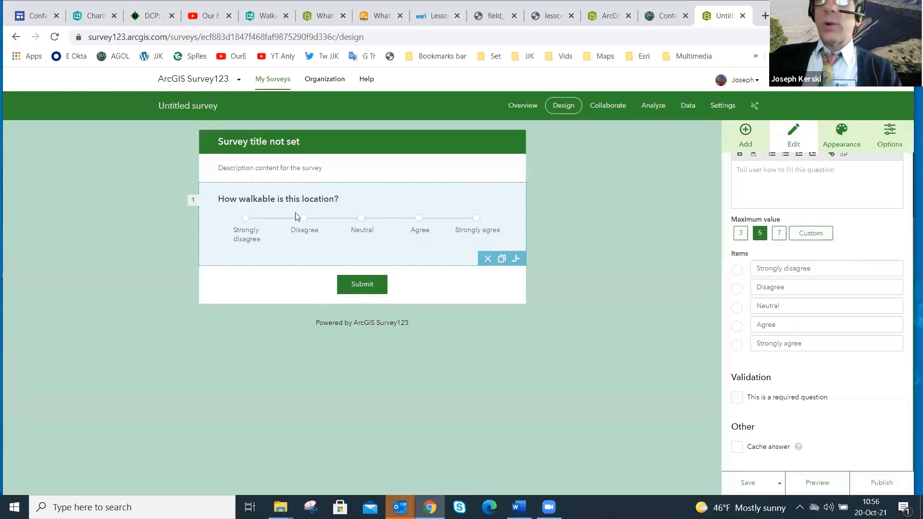
Replace the scale choices with Horrible, Not bad, Neutral, Good, Excellent and save the survey
click(795, 269)
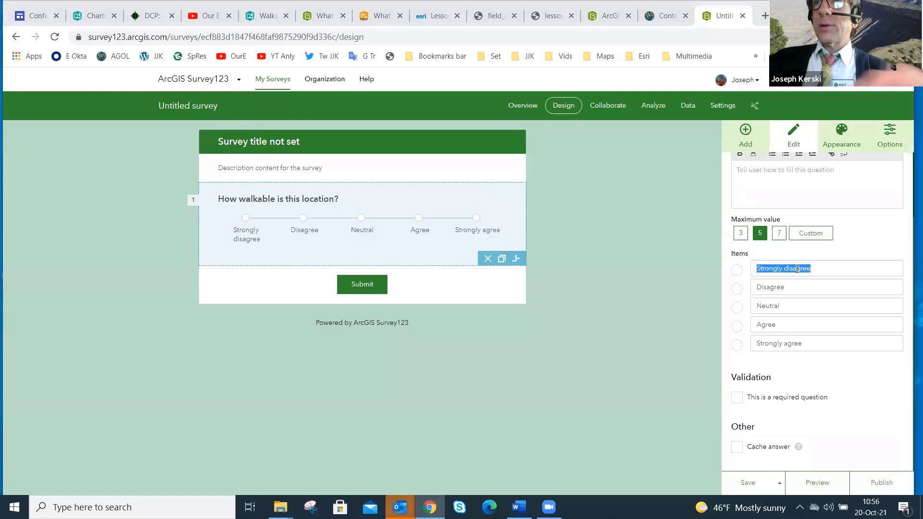
text(Horrible)
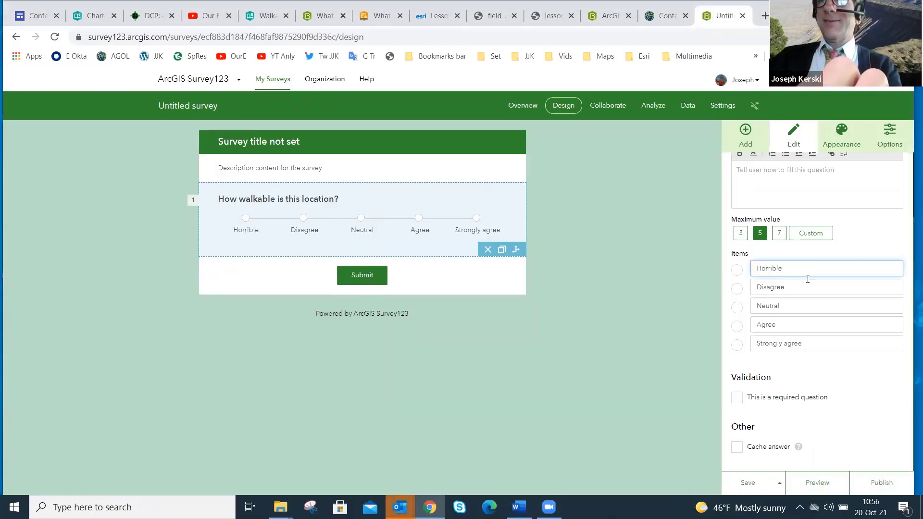
click(802, 343)
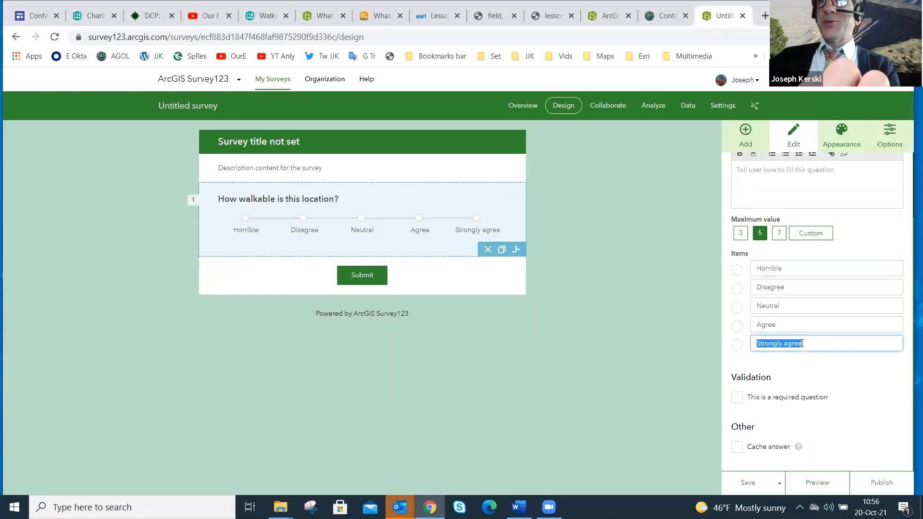
text(W)
key(BackSpace)
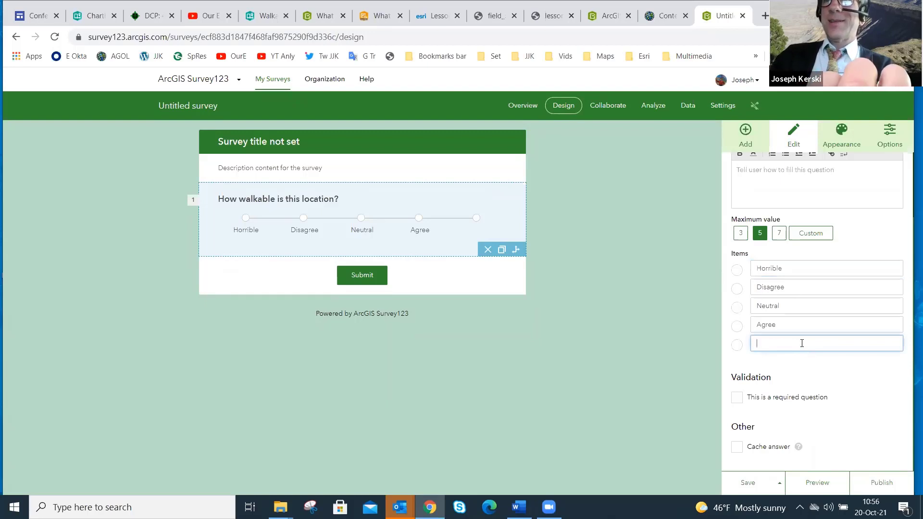
text(Exce)
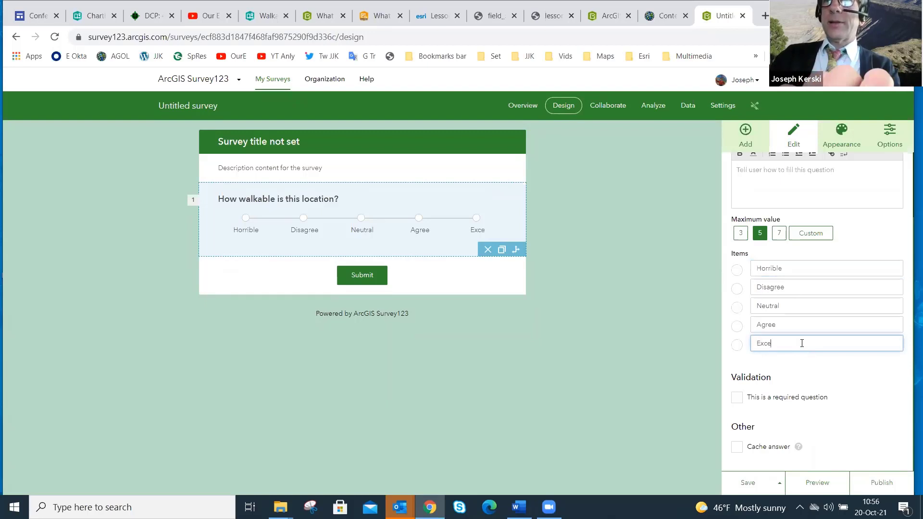
text(llent)
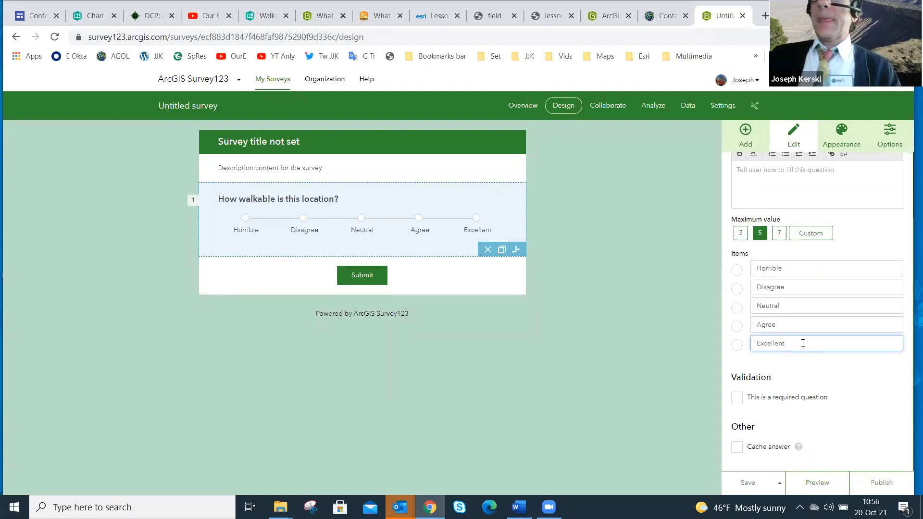
drag(756, 287, 739, 295)
text(Not bad)
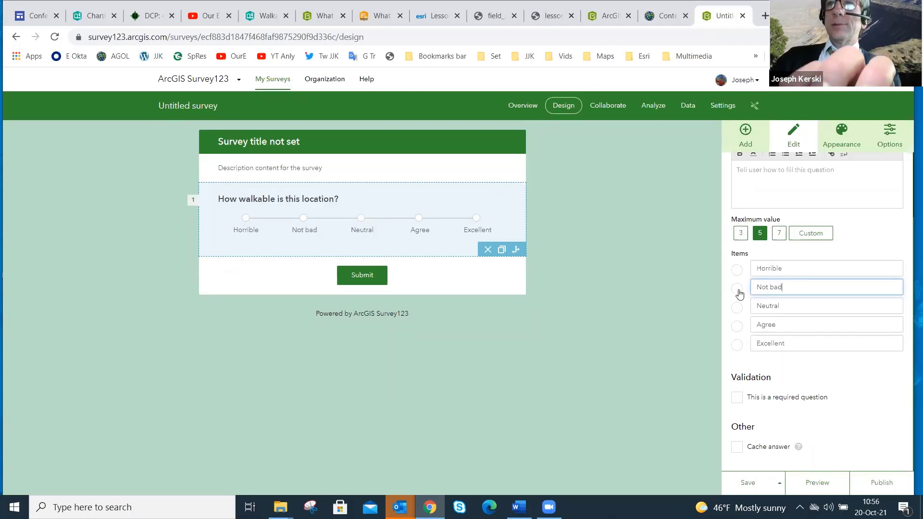
text(Good)
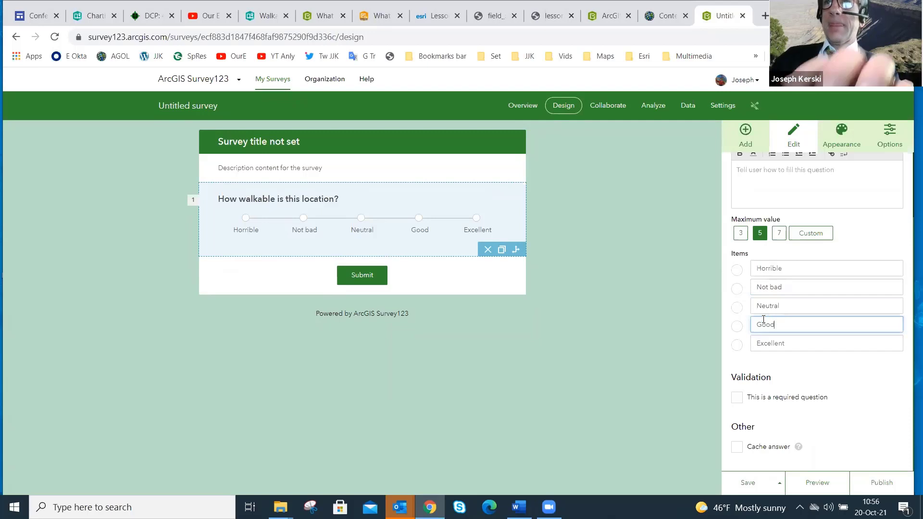
click(762, 482)
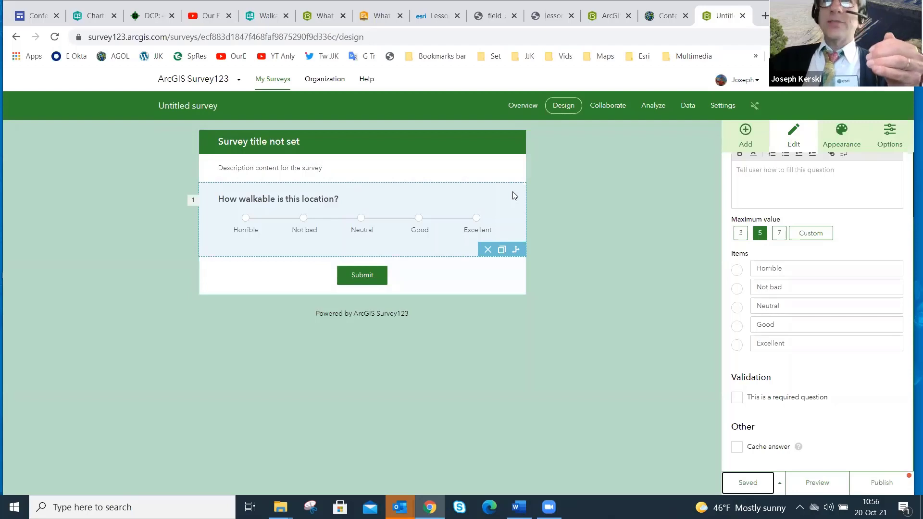
Drag a Map location question from the Add list into the form below the walkability question
scroll(808, 213, up, 5)
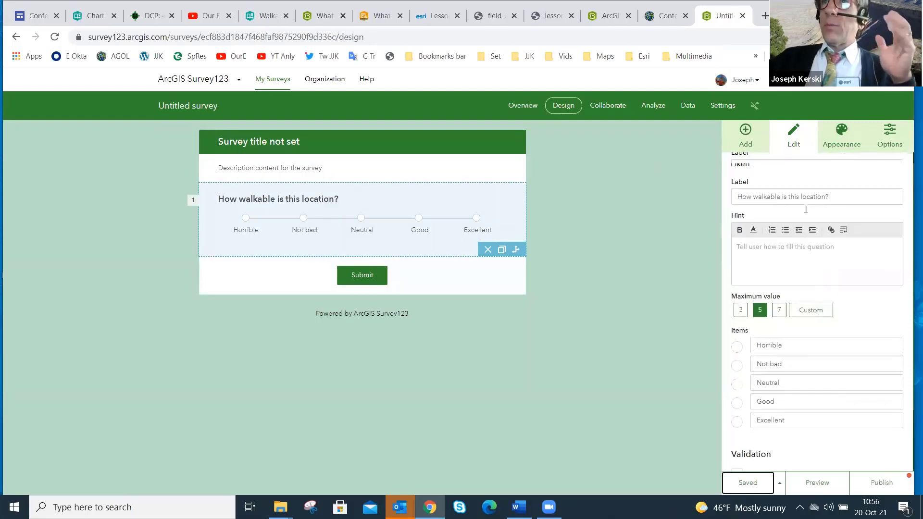
click(746, 134)
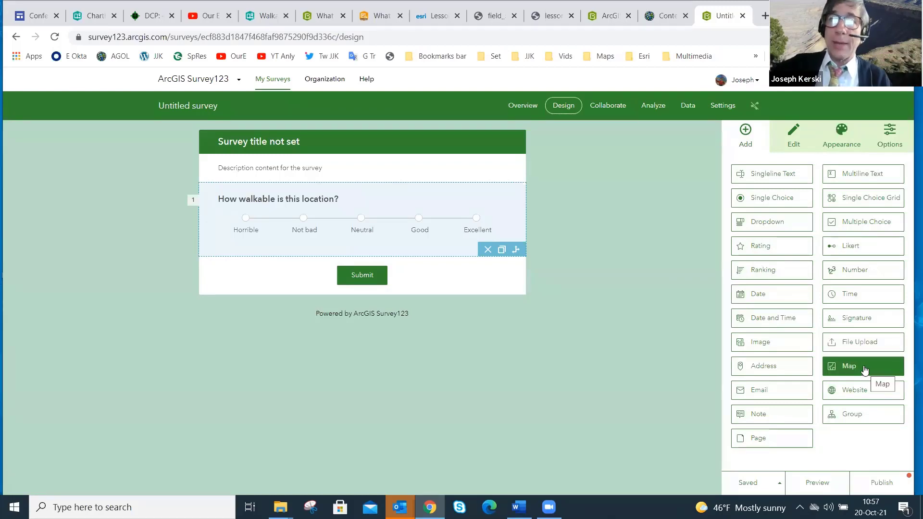
drag(867, 370, 450, 343)
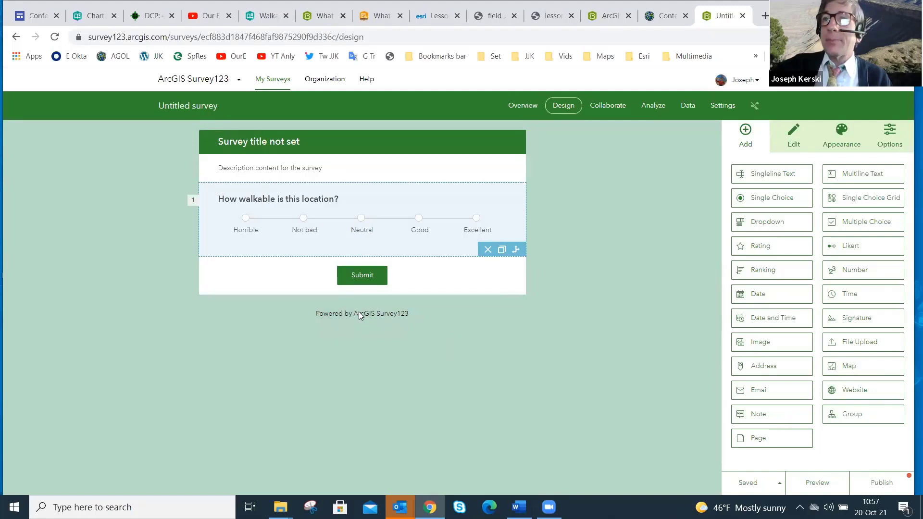
click(849, 366)
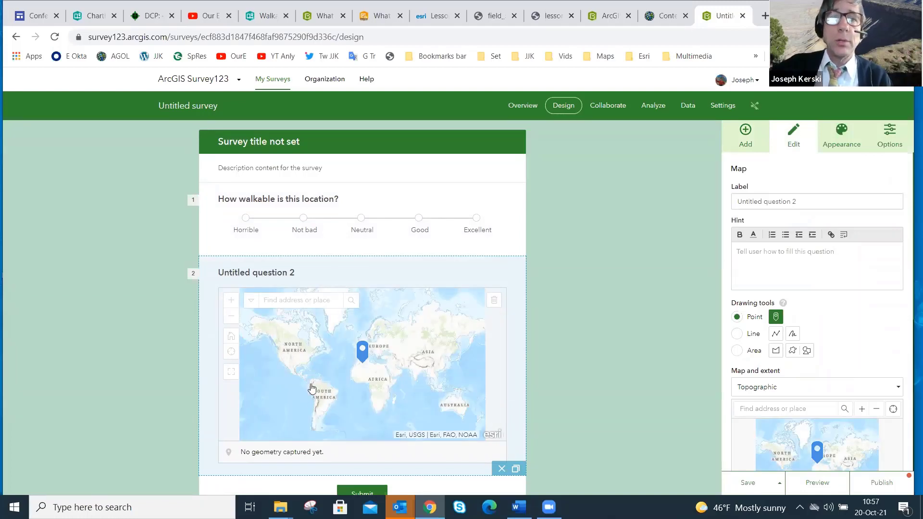
Place the map question second and center its default map on New Mexico, USA
drag(325, 380, 317, 357)
scroll(323, 355, down, 1)
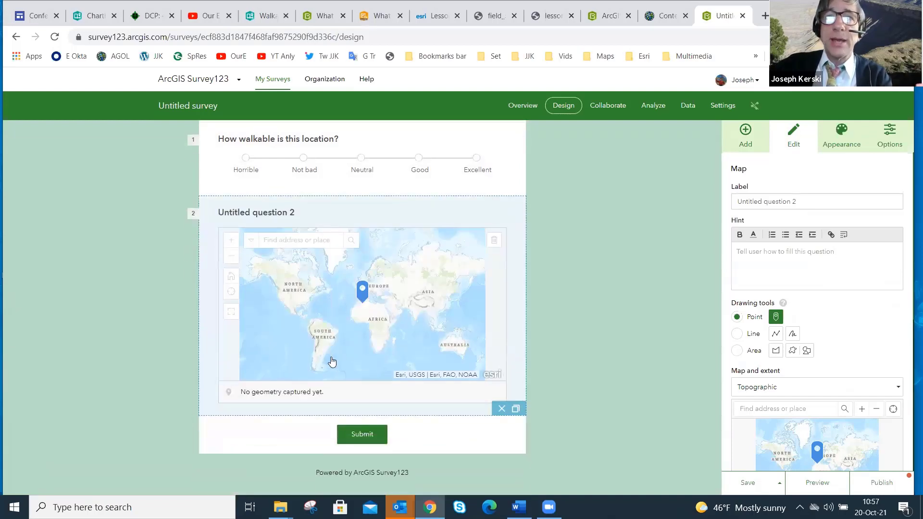
scroll(324, 354, up, 1)
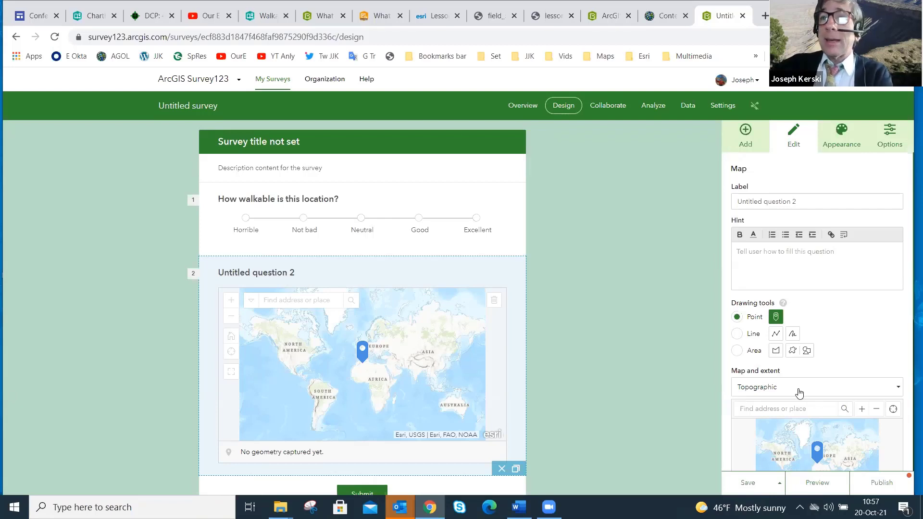
click(795, 409)
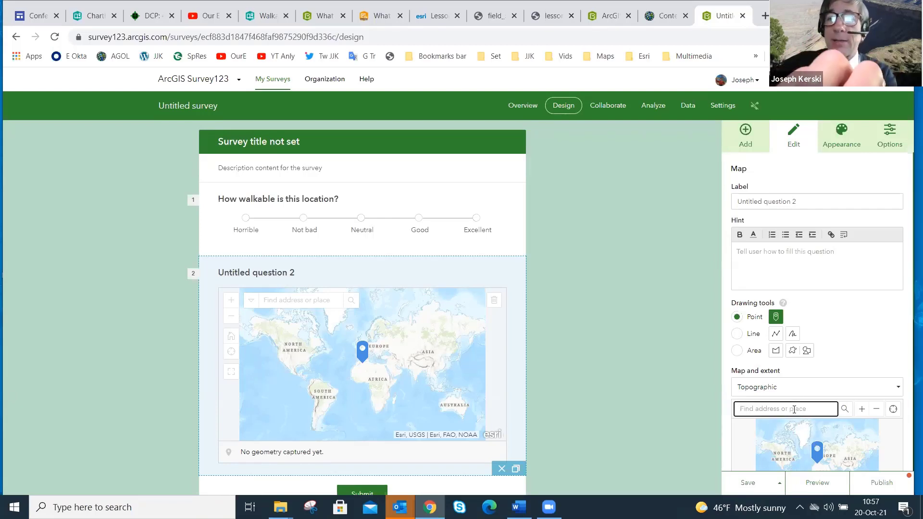
text(new me)
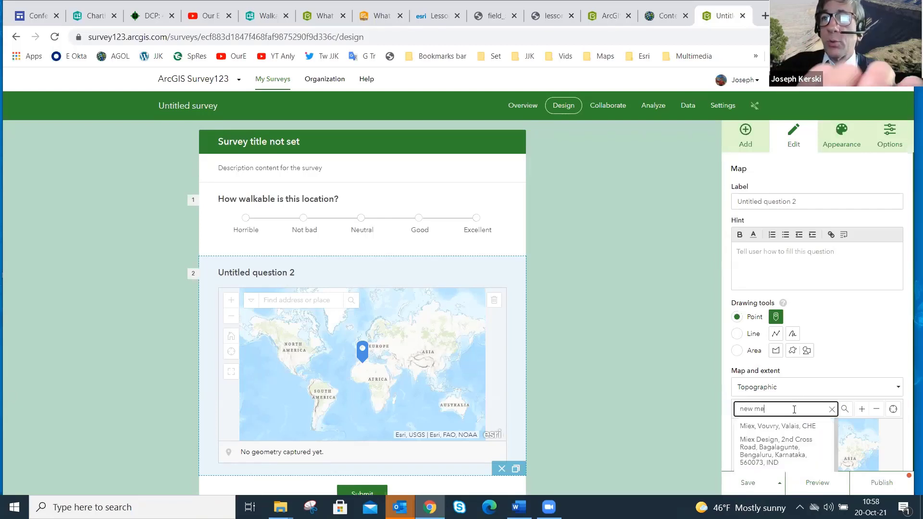
text(xico)
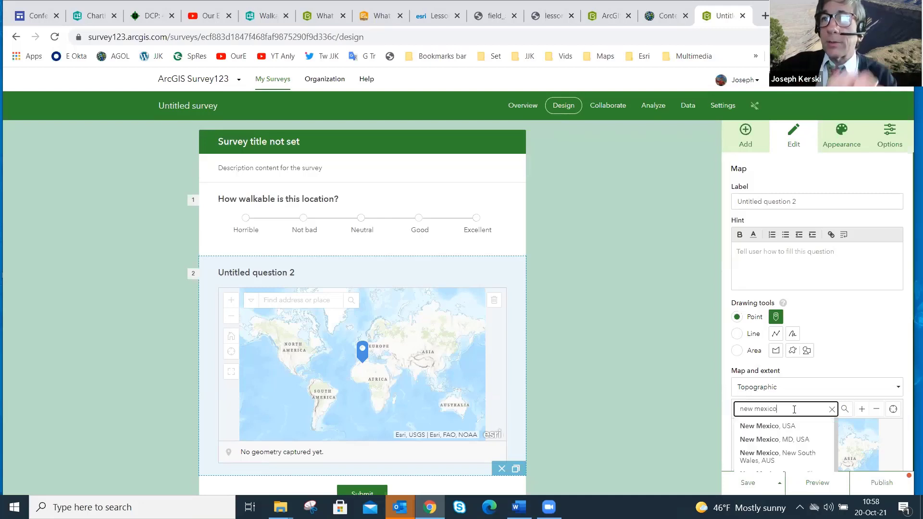
click(789, 426)
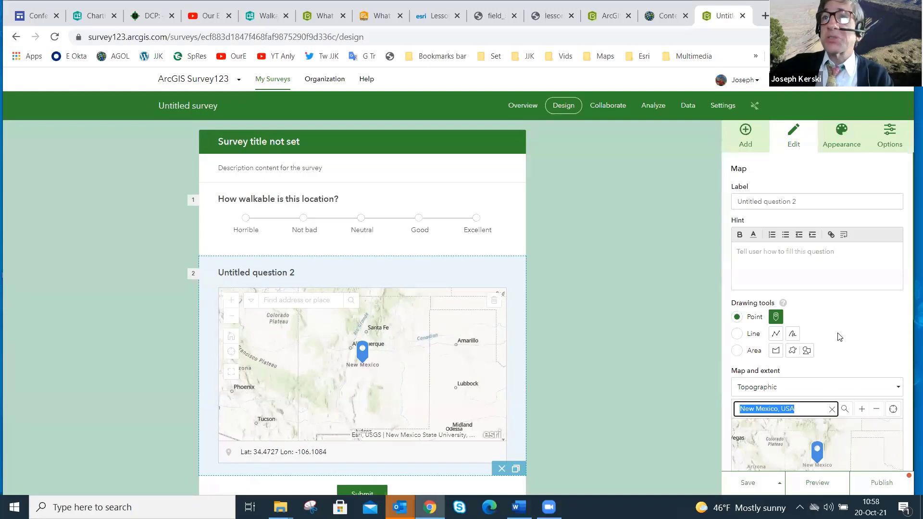
Label the map question 'Where is this location?' and save the survey
click(801, 204)
text(Whe)
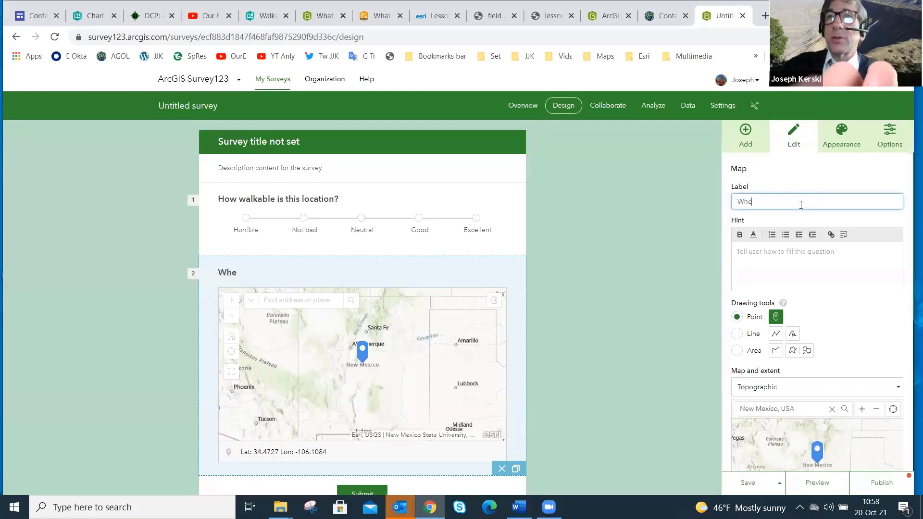
text(re is this location?)
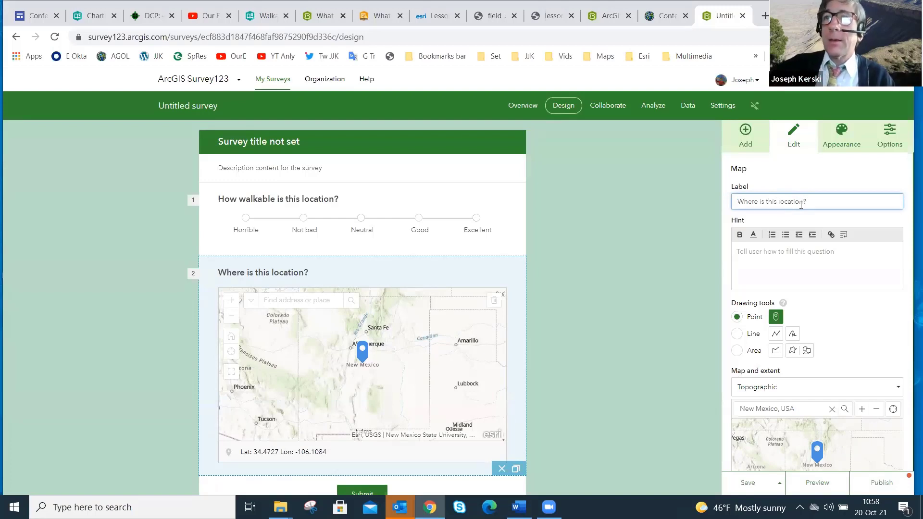
click(747, 483)
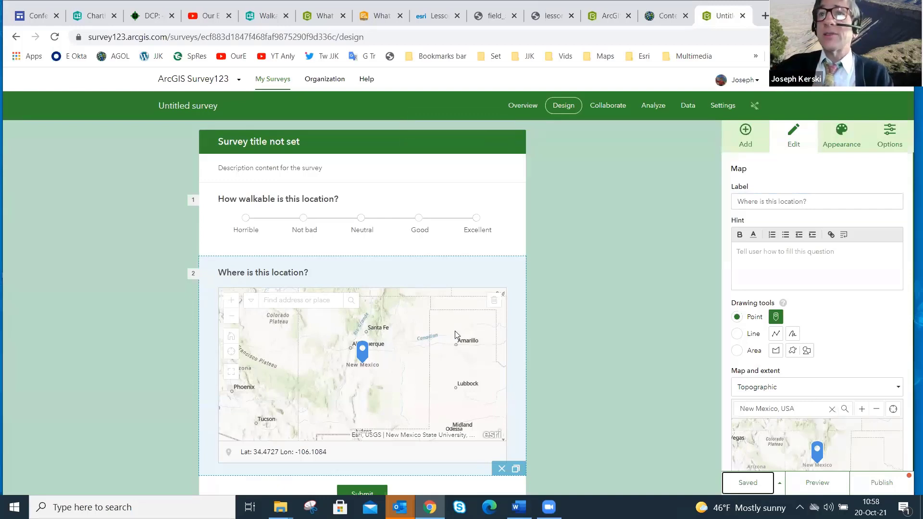
click(745, 132)
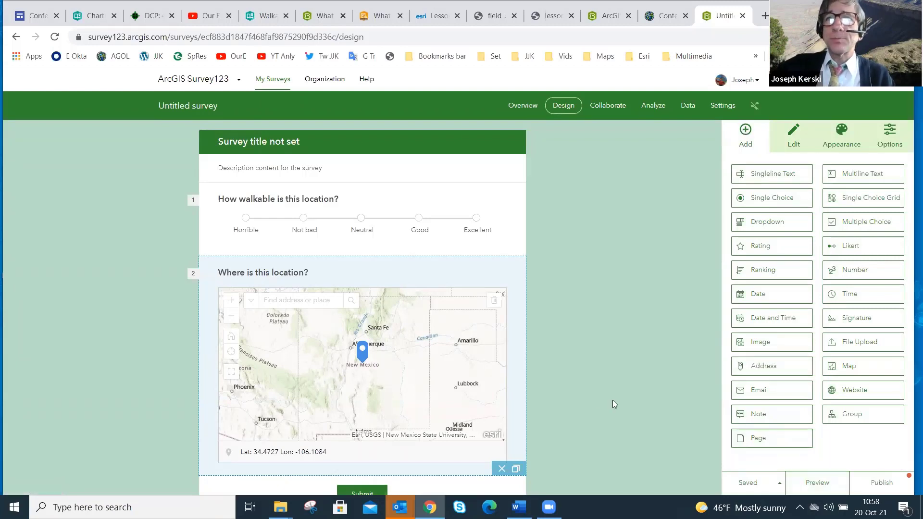
scroll(613, 400, down, 2)
Preview the survey, rate the location Excellent and try moving the location pin
click(816, 483)
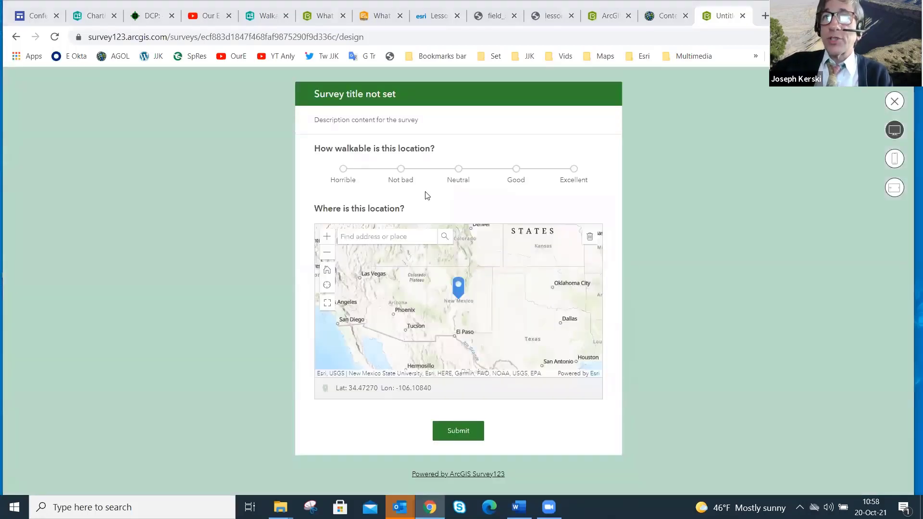
click(458, 169)
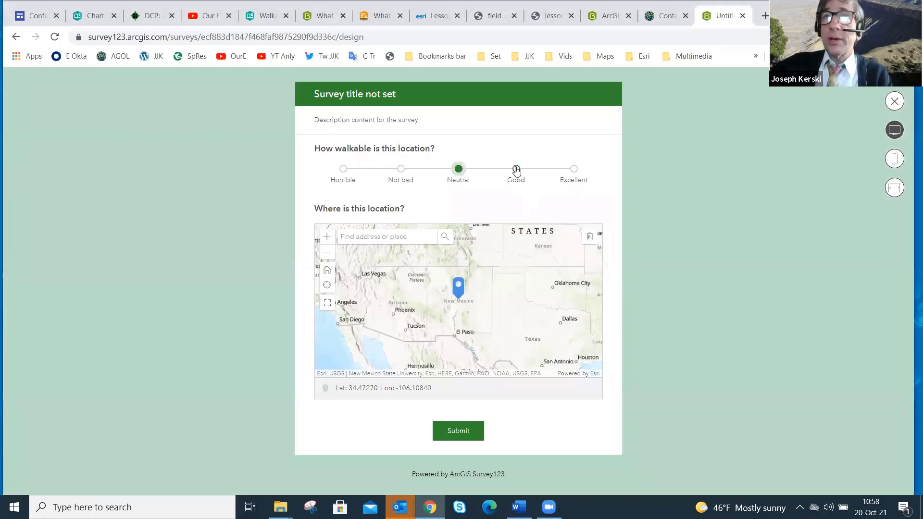
drag(514, 169, 558, 169)
click(574, 170)
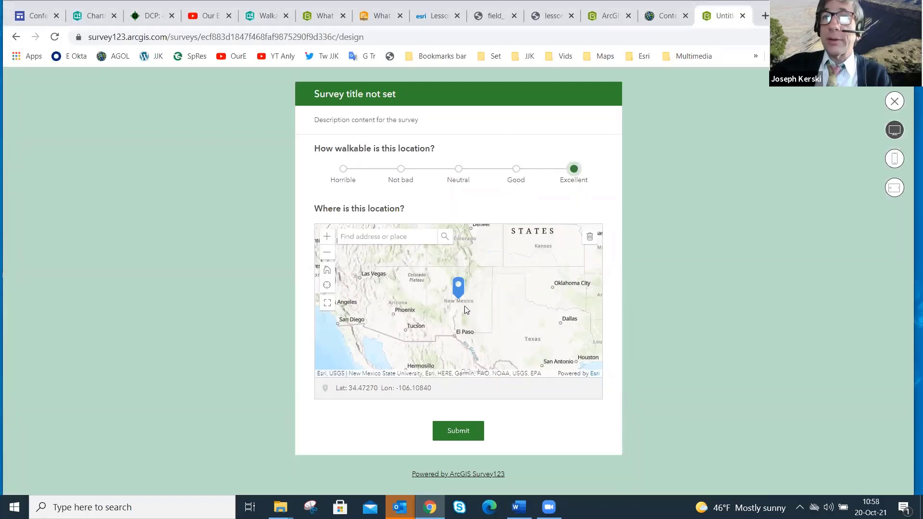
click(452, 303)
click(328, 285)
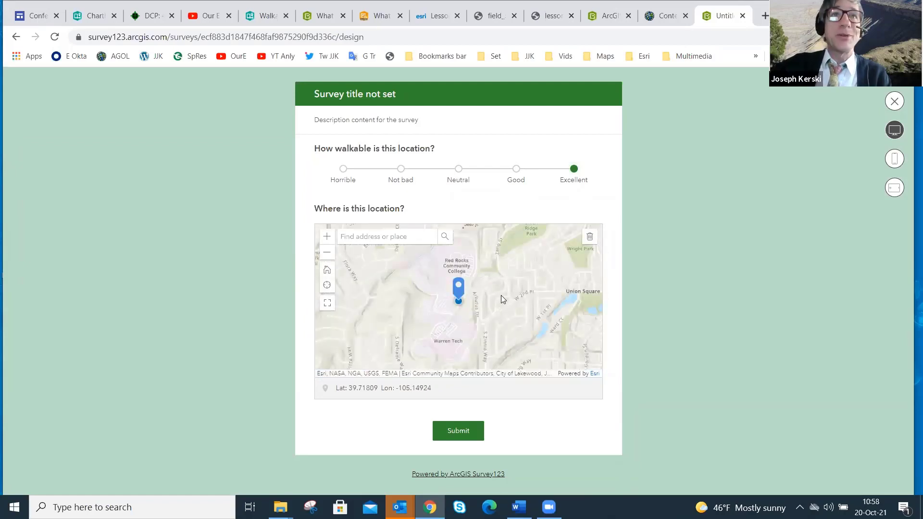
scroll(501, 296, down, 3)
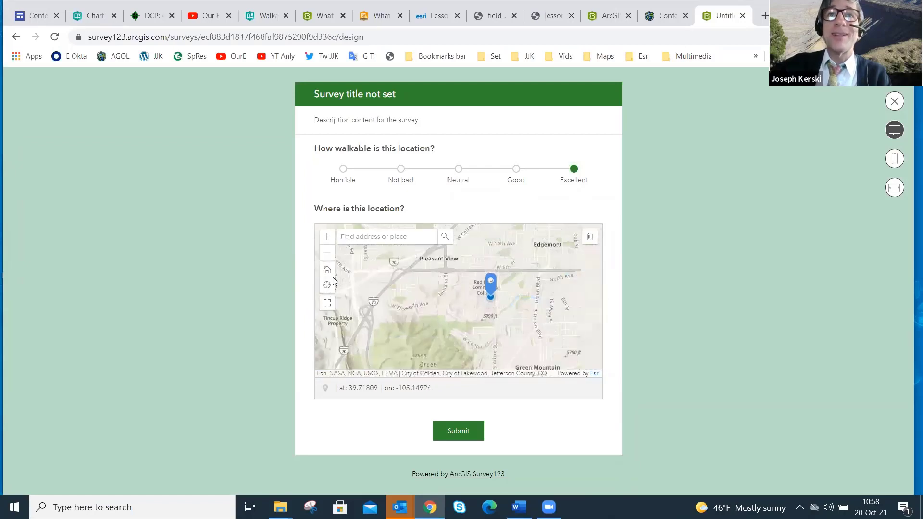
Find Grants, NM on the preview's location map, then close the preview
click(399, 236)
text(gr)
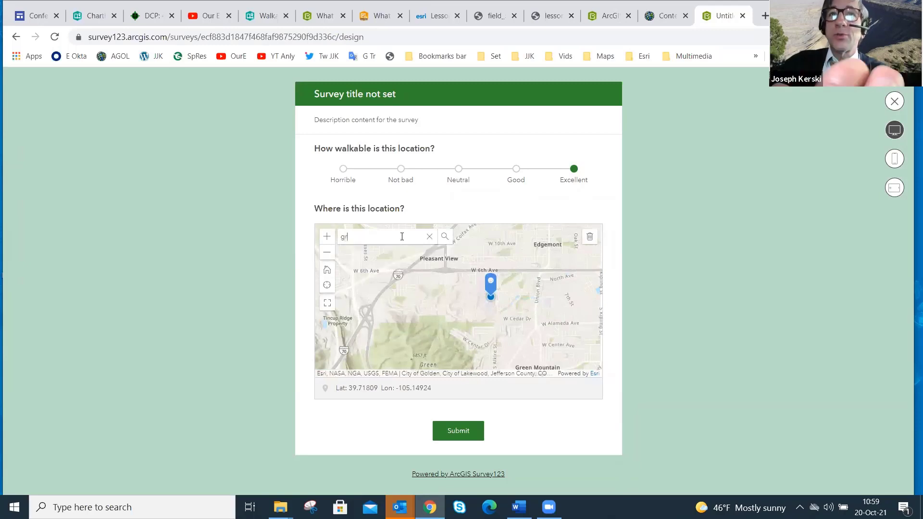
text(ants, nm)
key(Return)
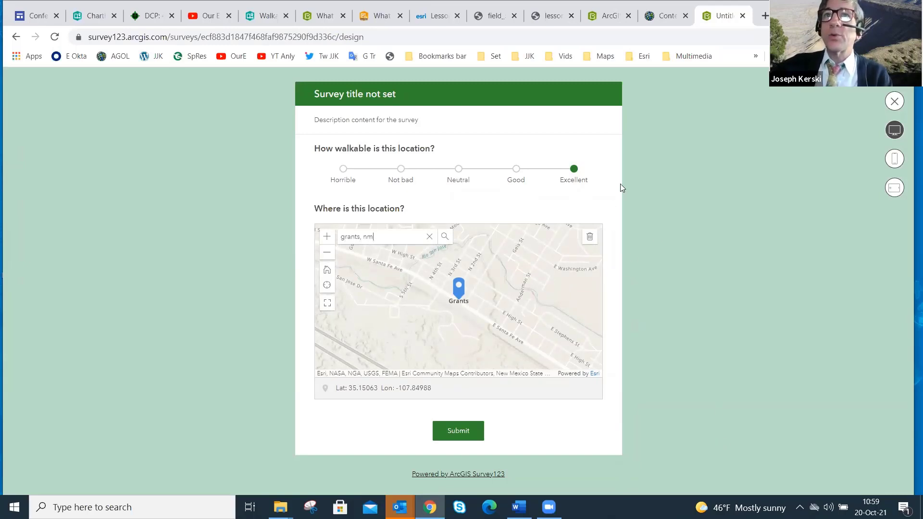
click(894, 101)
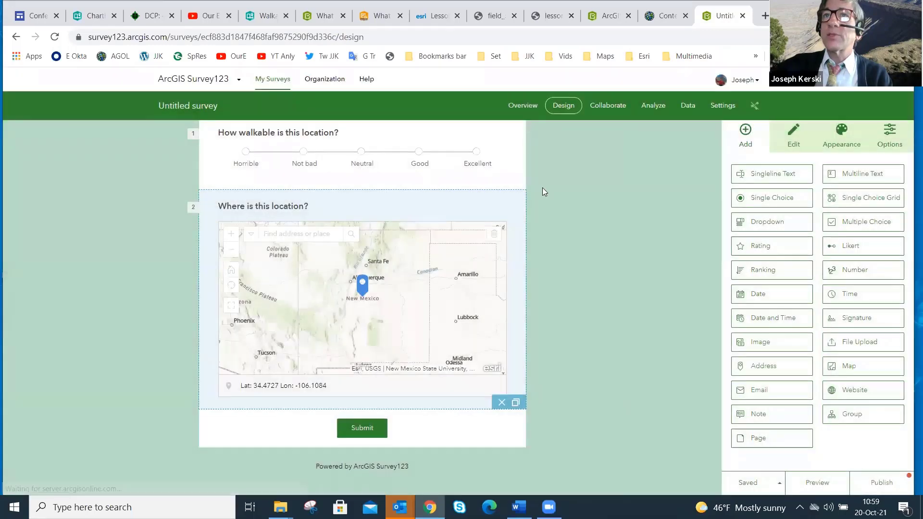
Publish the walkability survey from the Design tab, confirming the publish
click(608, 106)
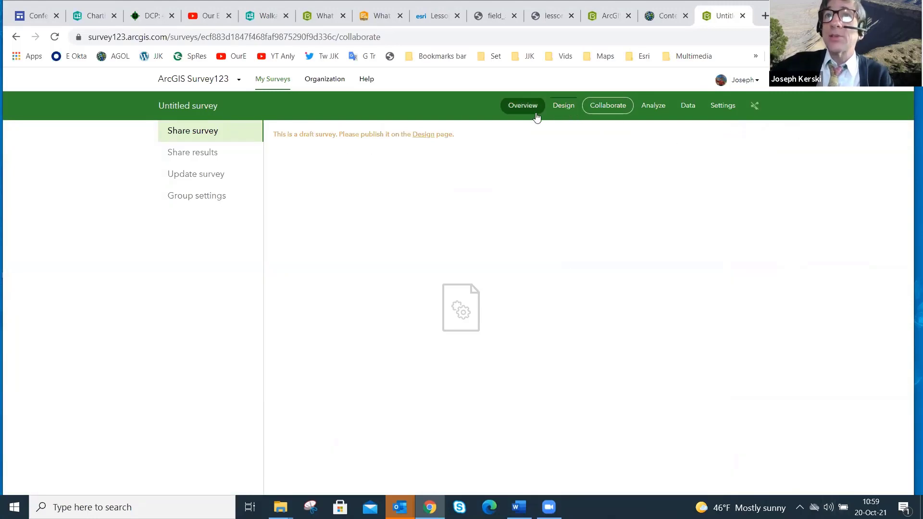
click(563, 105)
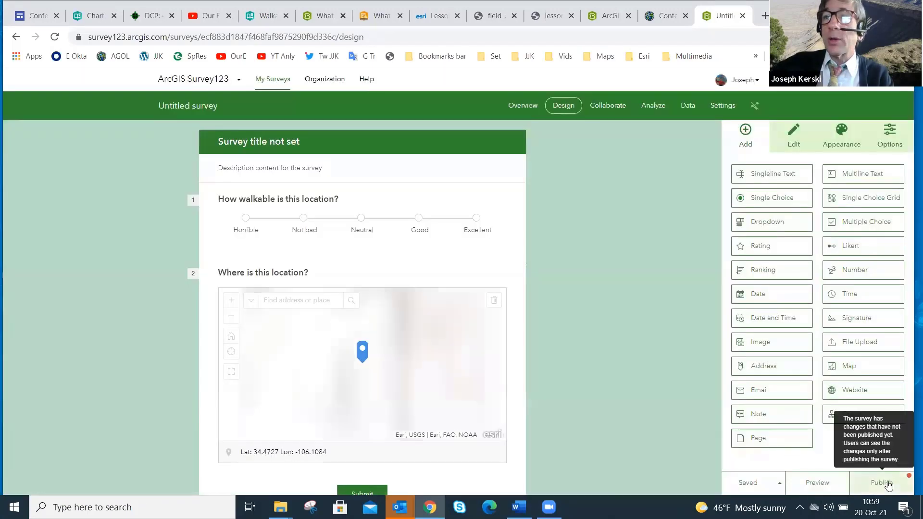
click(880, 482)
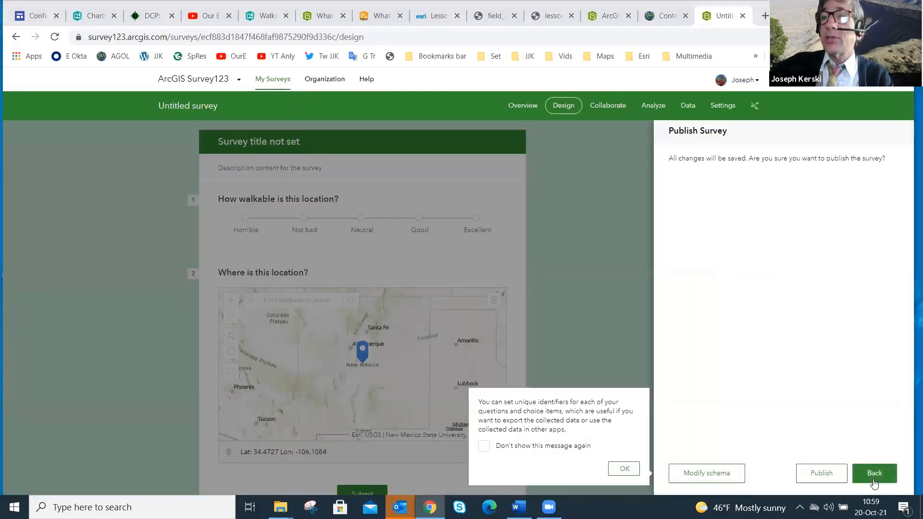
click(835, 475)
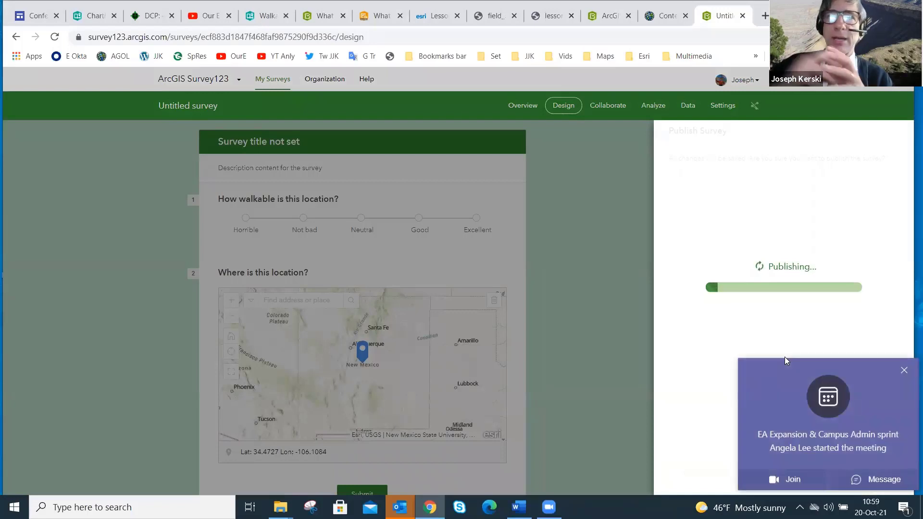
Dismiss the Teams meeting notification and start a Windows taskbar search
click(904, 370)
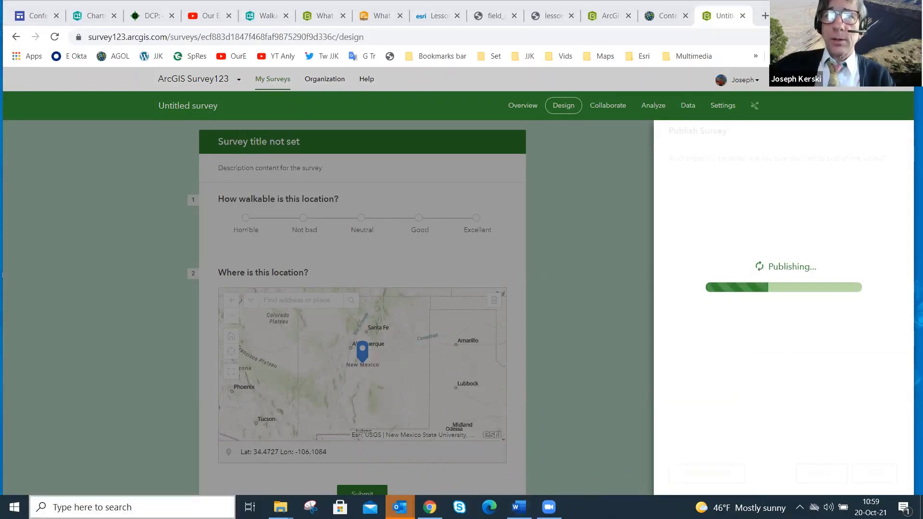
click(108, 505)
text(r)
key(BackSpace)
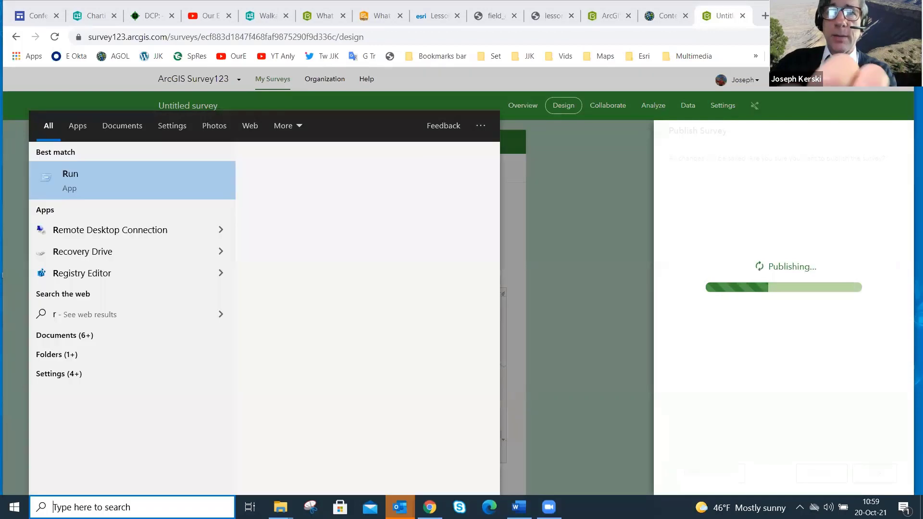
Launch Microsoft Teams via taskbar search, close it, and return to the survey's Collaborate page
text(teams)
key(Return)
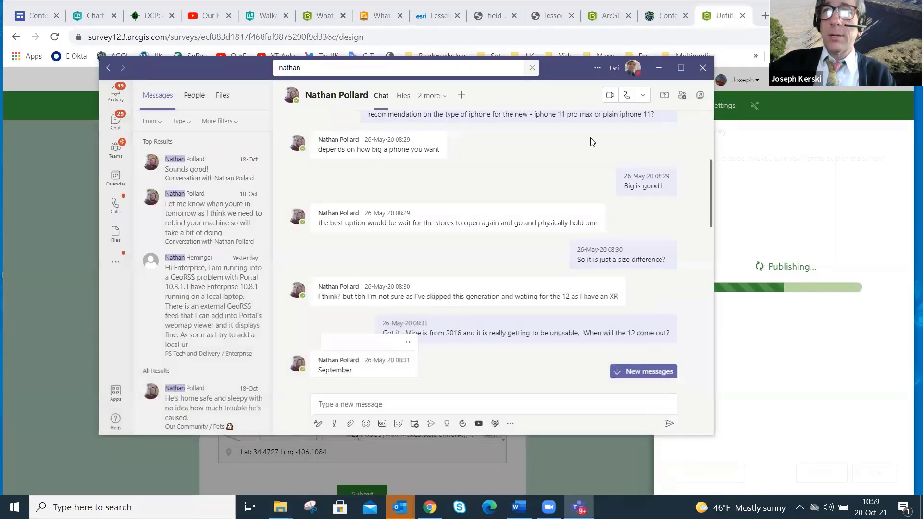
click(703, 69)
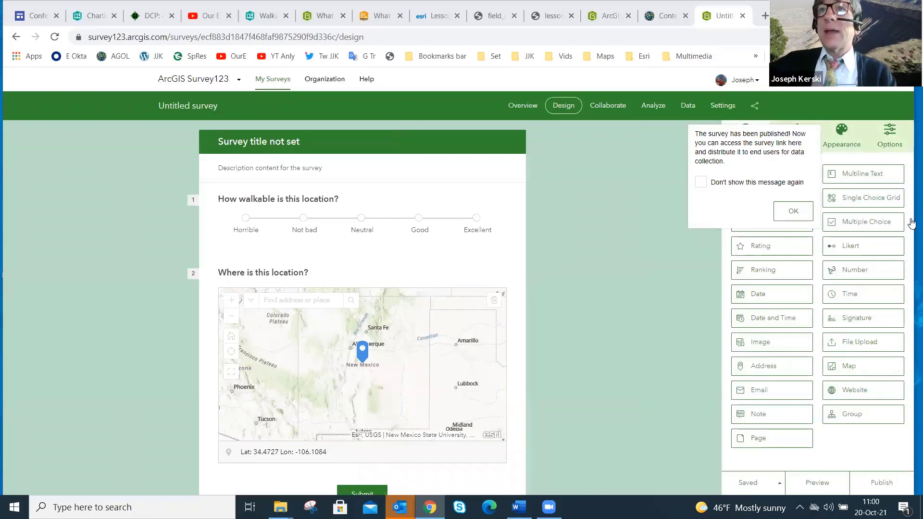
click(609, 108)
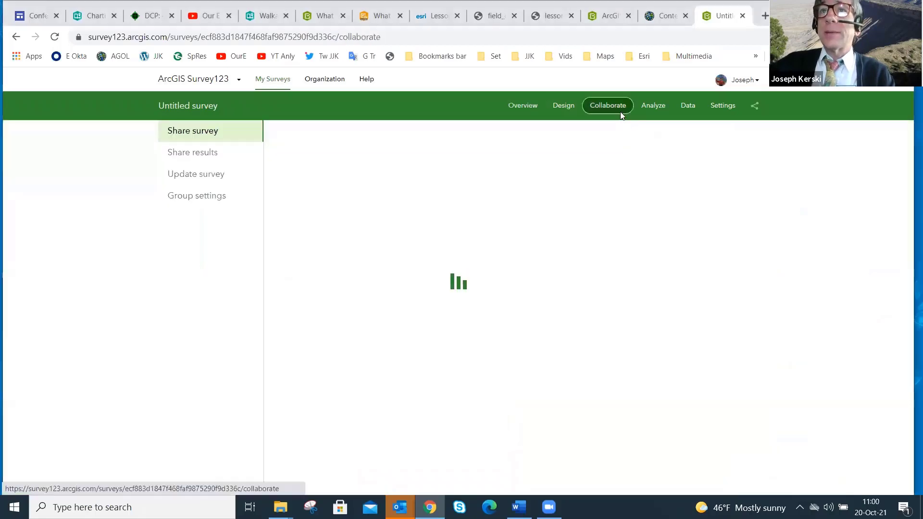
Show the published survey's link and QR code, then its Collaborate sharing options
click(711, 105)
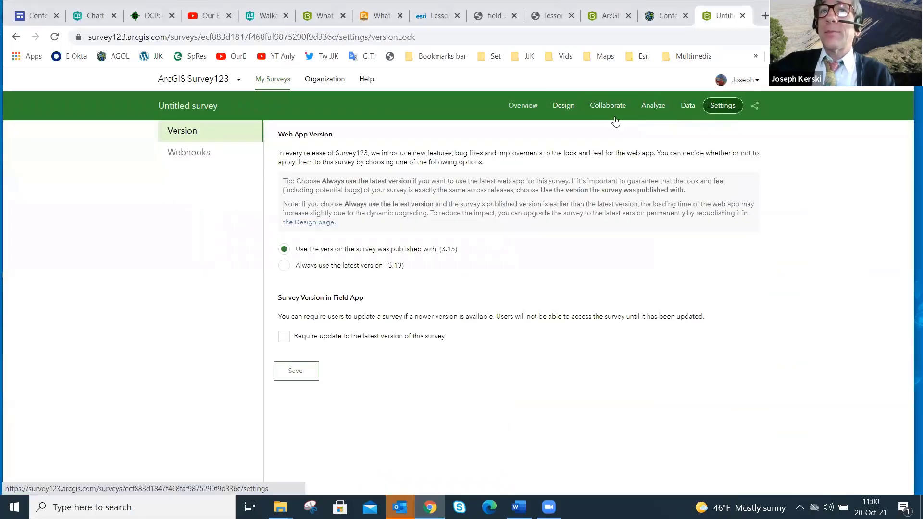
click(754, 106)
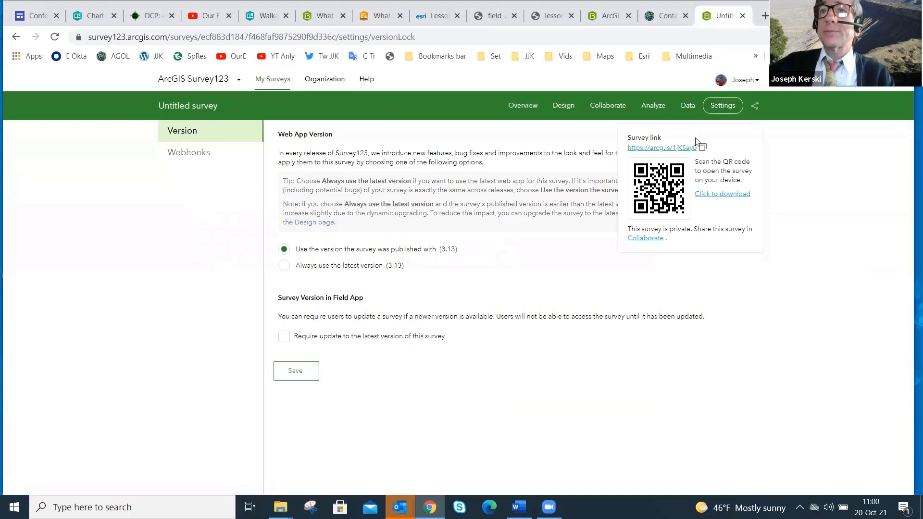
click(609, 106)
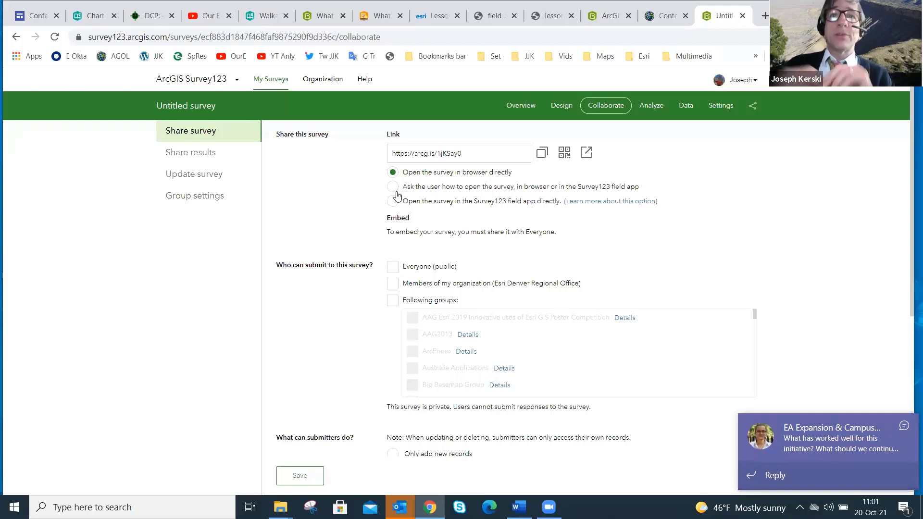
scroll(486, 198, down, 3)
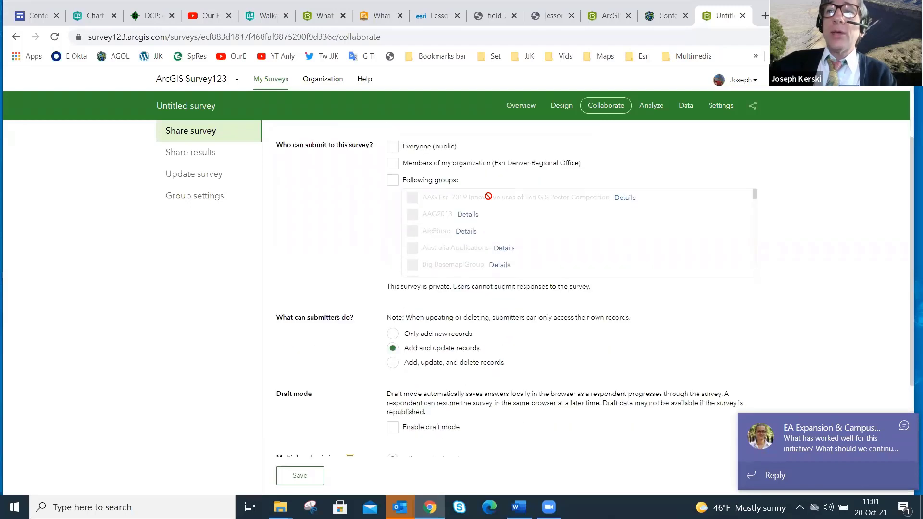
scroll(488, 196, up, 3)
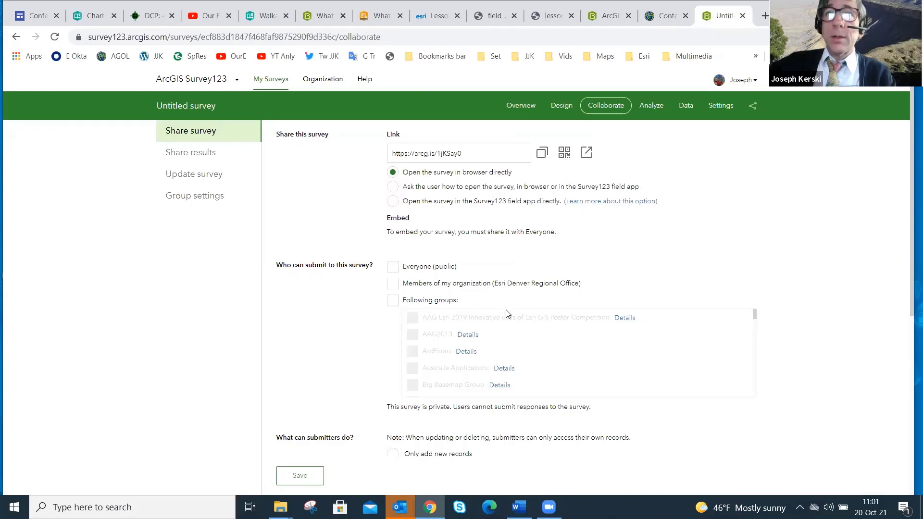
scroll(423, 289, down, 4)
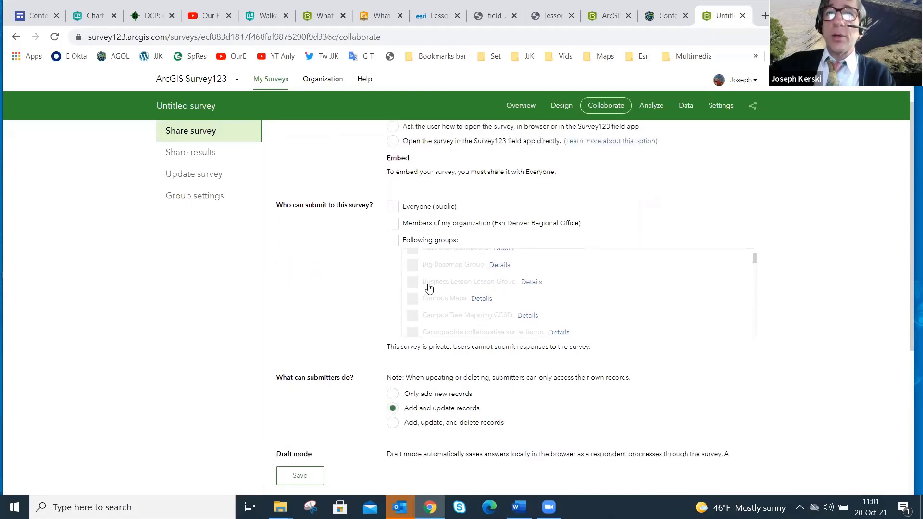
scroll(430, 288, down, 3)
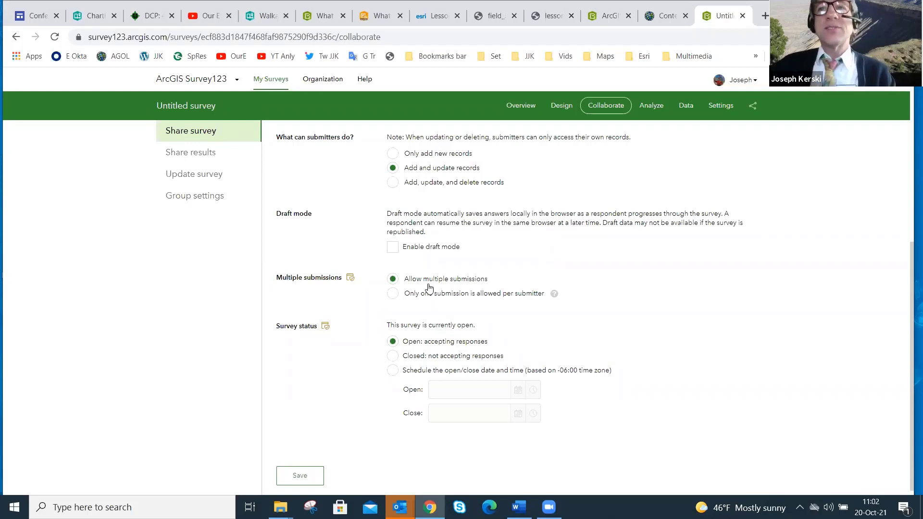
scroll(522, 254, down, 1)
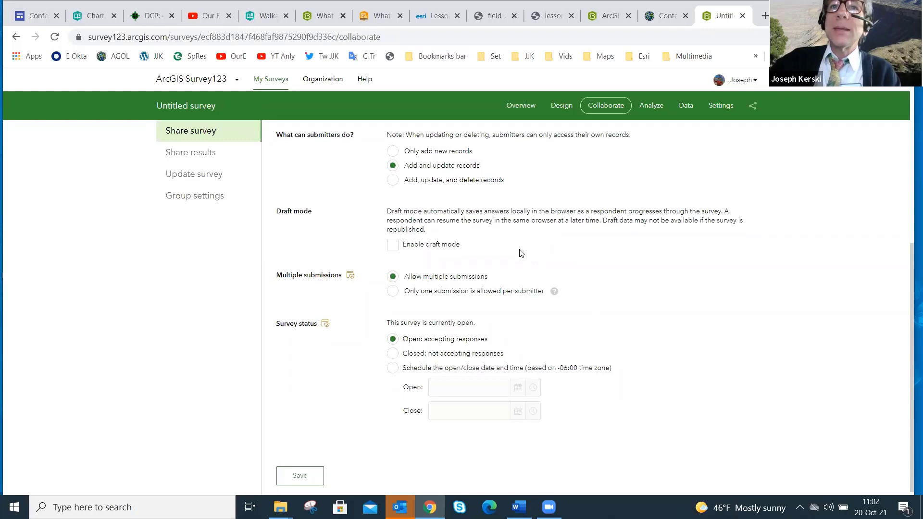
scroll(522, 253, down, 1)
scroll(522, 253, up, 6)
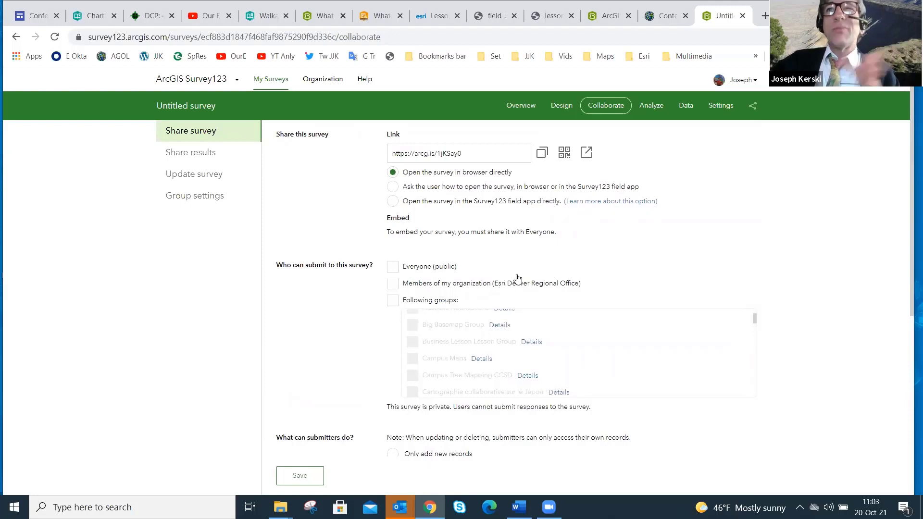
Move through the survey's Settings and Data pages to its Analyze page
click(713, 110)
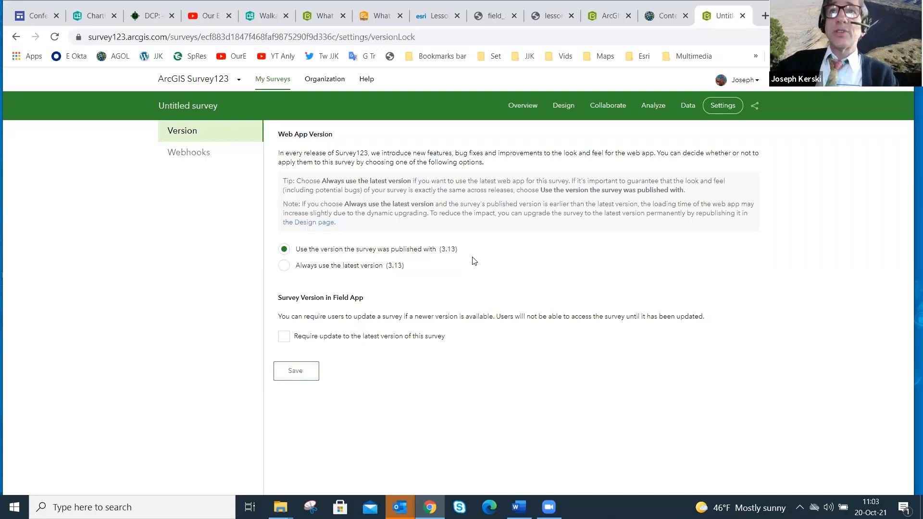
click(685, 112)
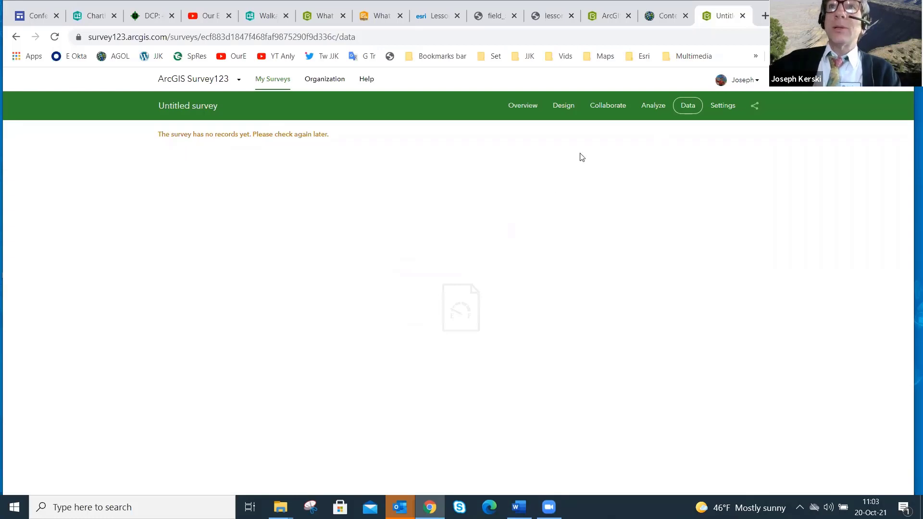
click(642, 108)
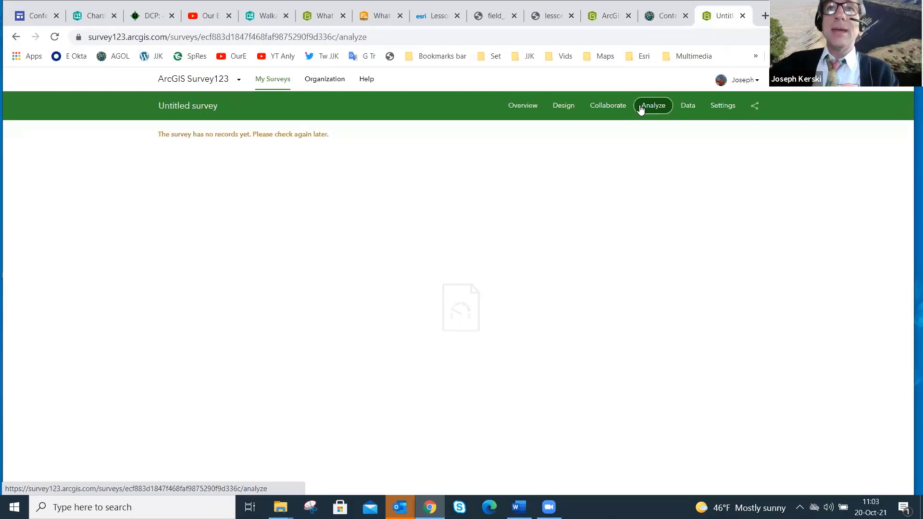
In My Content, open the 'Survey-What is the Walkability of this location?' folder and scroll its 23 items
click(662, 16)
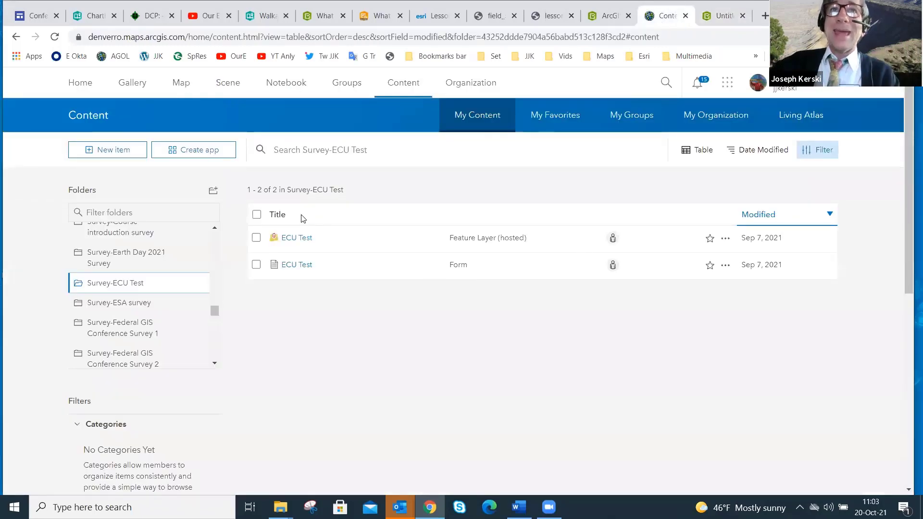
scroll(141, 300, down, 3)
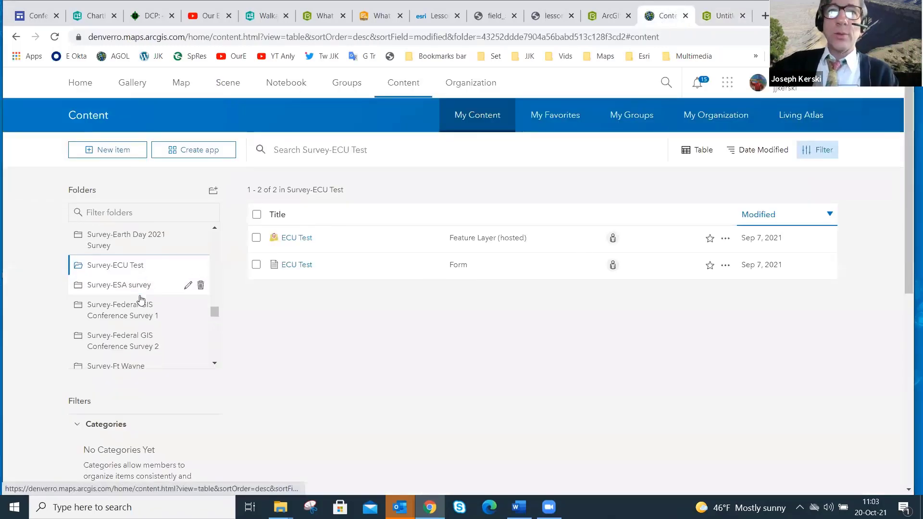
scroll(148, 314, down, 3)
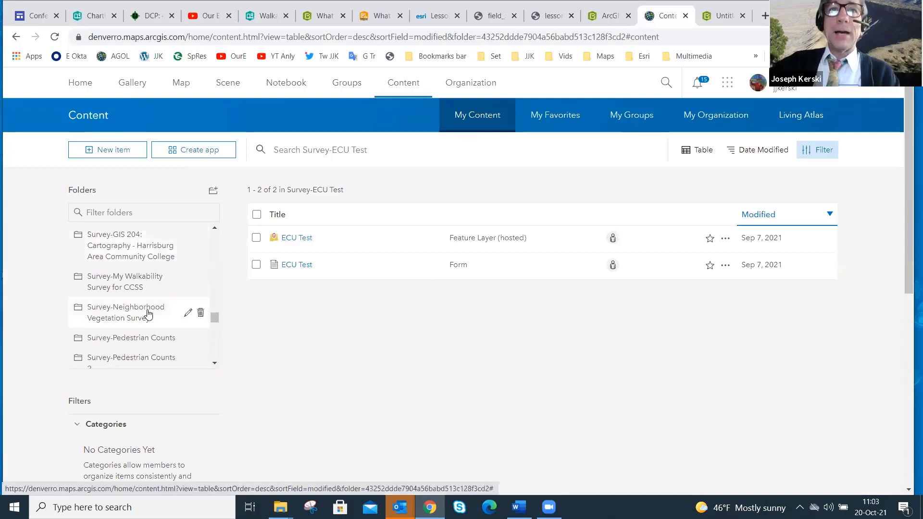
scroll(148, 315, down, 6)
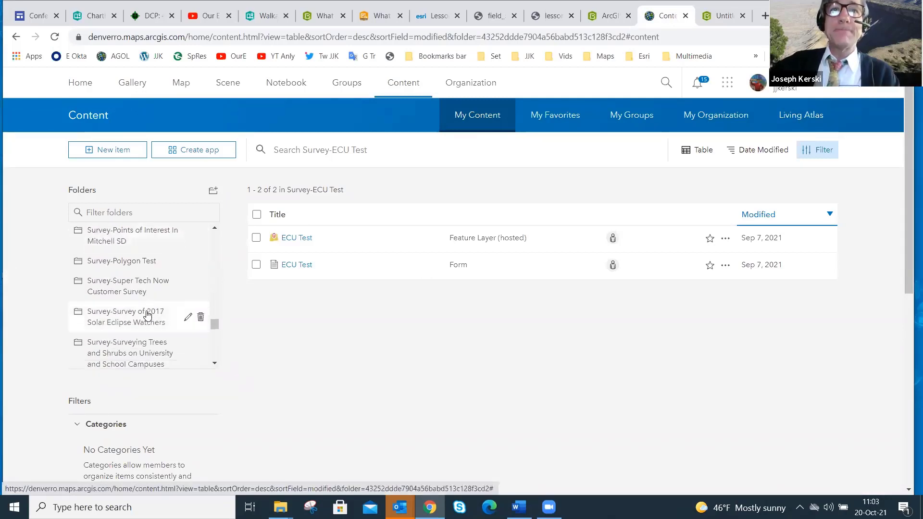
scroll(147, 315, down, 5)
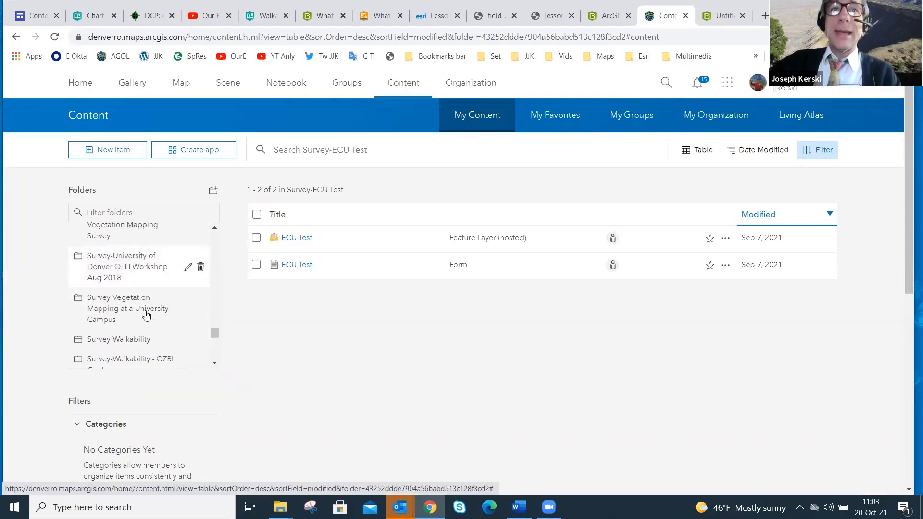
scroll(146, 315, down, 3)
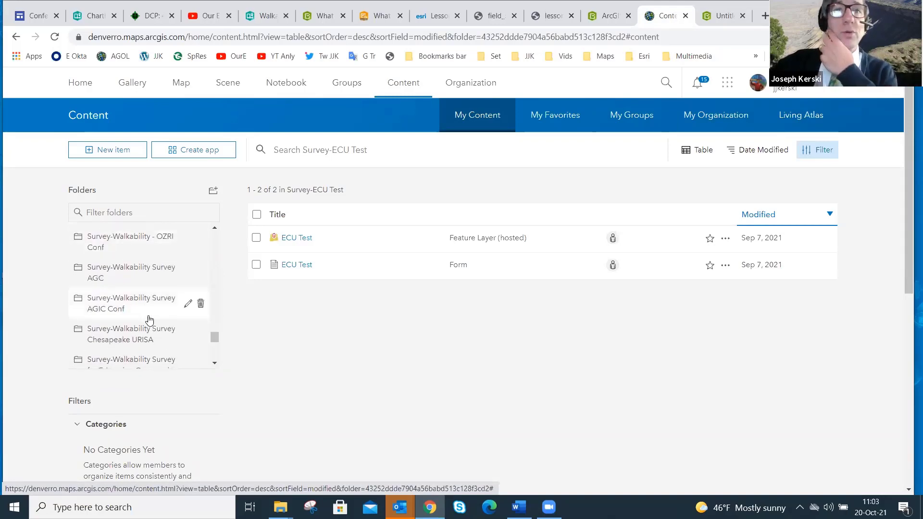
scroll(147, 318, down, 2)
scroll(149, 319, down, 3)
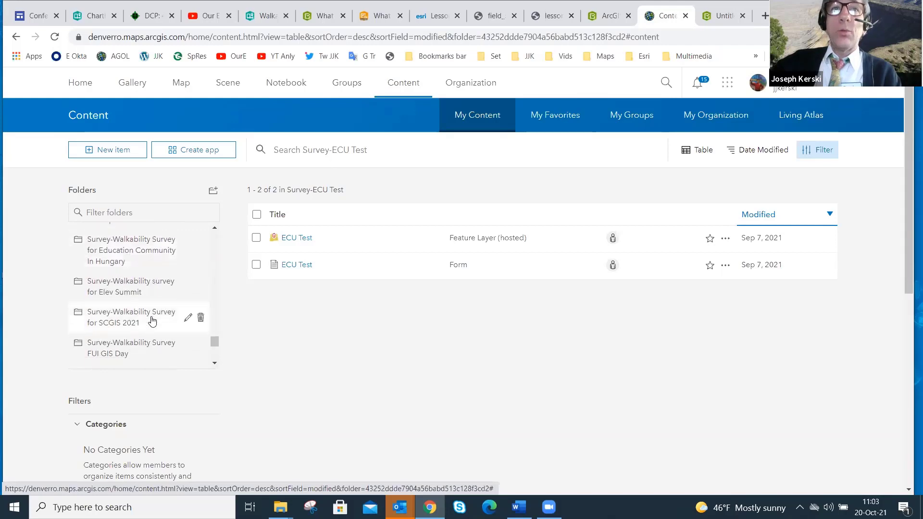
scroll(160, 325, down, 2)
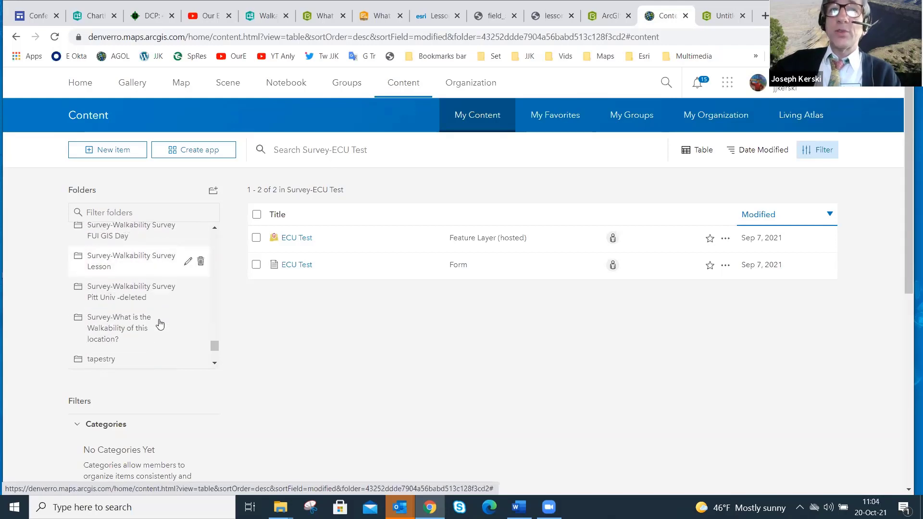
click(130, 329)
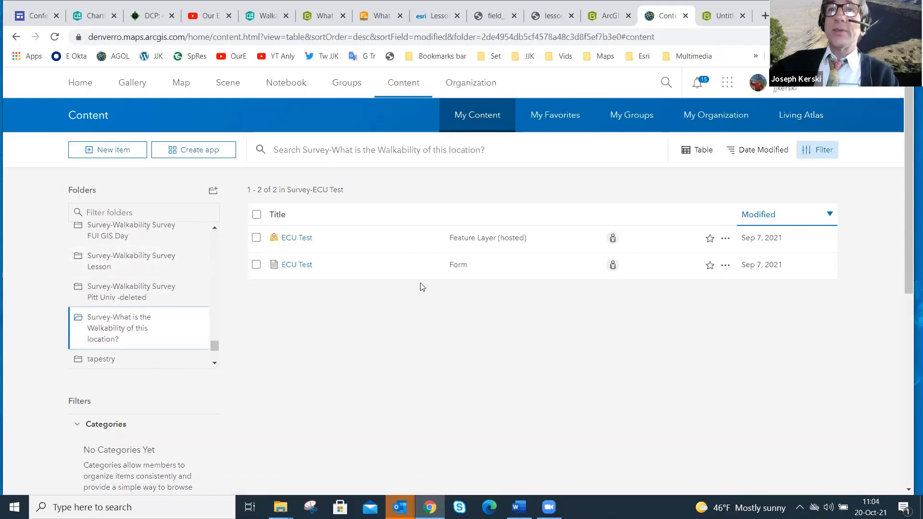
scroll(511, 255, down, 1)
scroll(512, 255, down, 1)
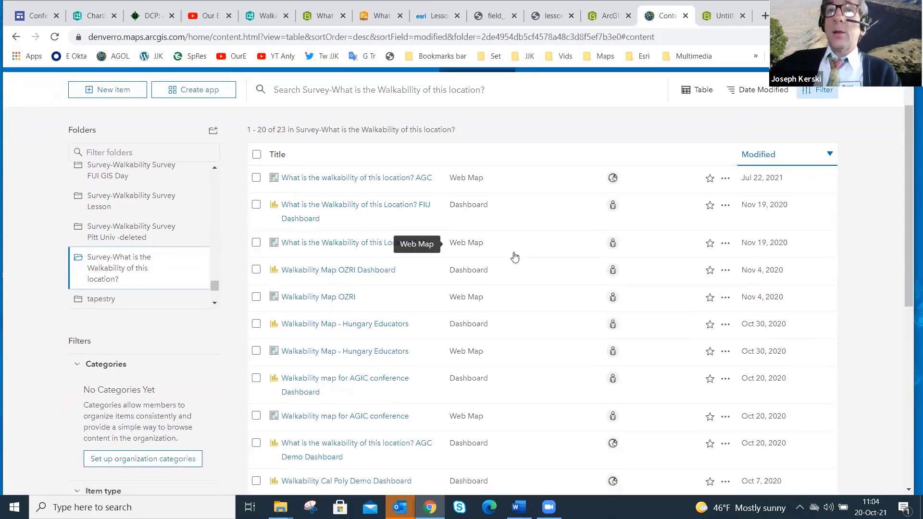
scroll(513, 256, down, 8)
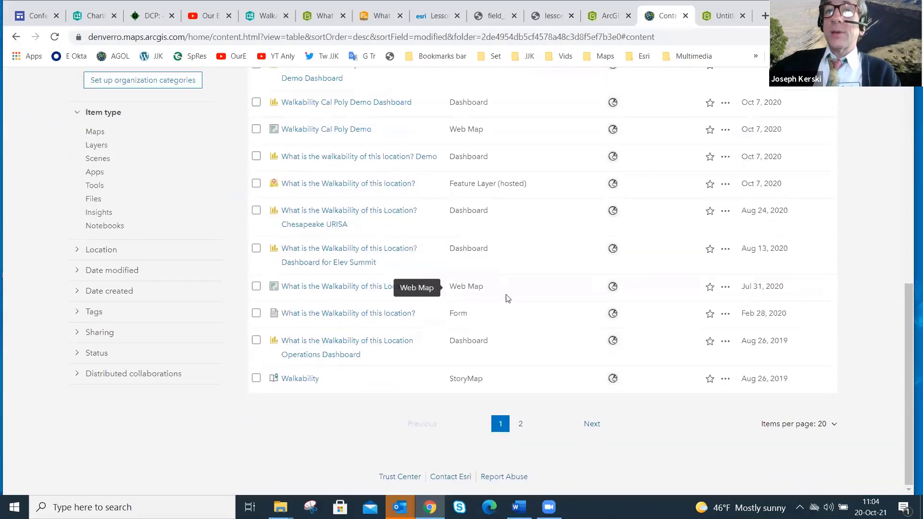
Open the 'What is the Walkability of this location?' form item and its Open in Survey123 menu
click(400, 314)
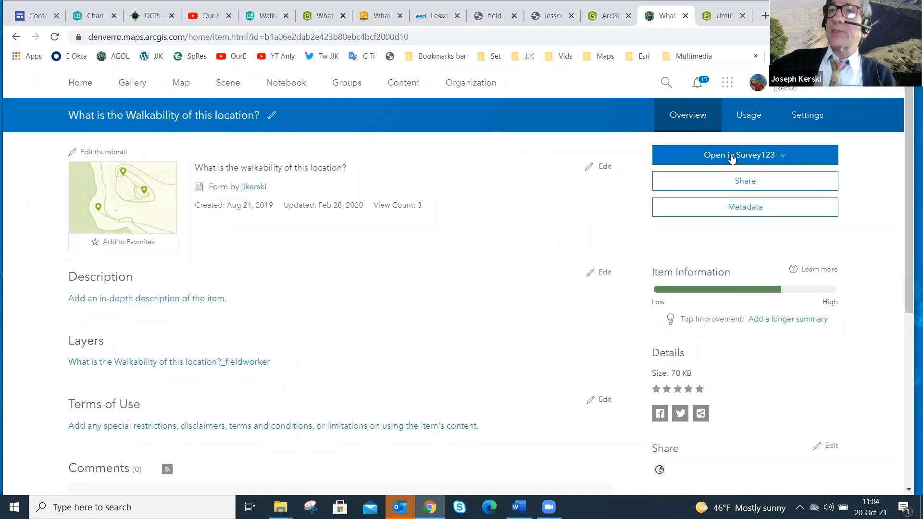
click(712, 157)
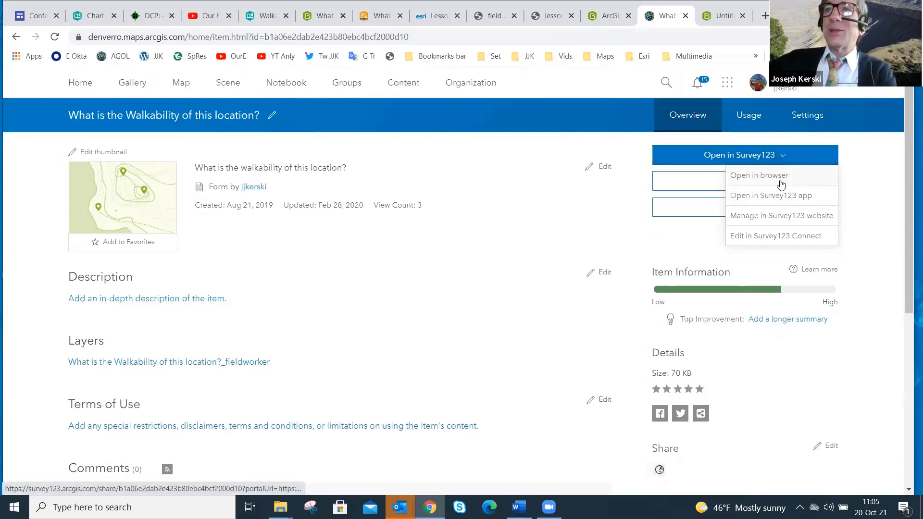
Open the walkability survey on the Survey123 website and bring up its form Design view
click(785, 219)
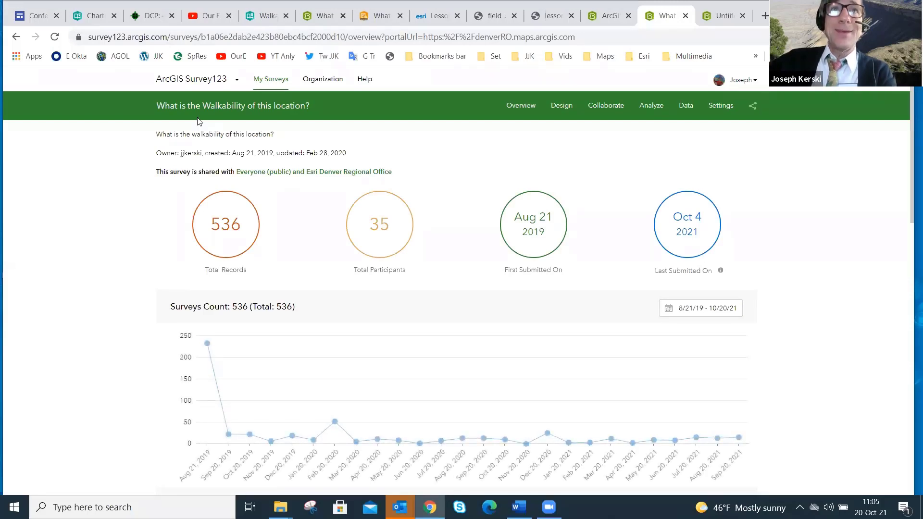
click(562, 105)
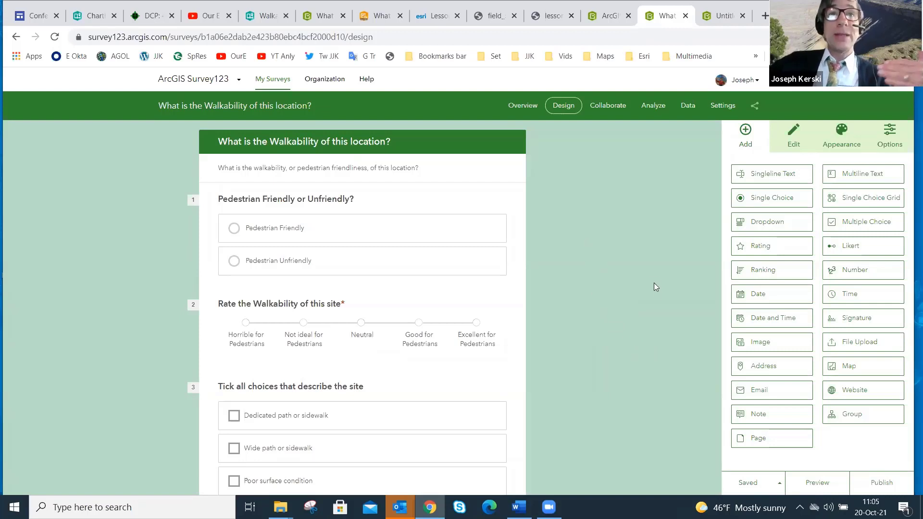
Review the five walkability questions, then show the Collaborate sharing settings with public submission
scroll(655, 289, down, 3)
scroll(642, 332, down, 1)
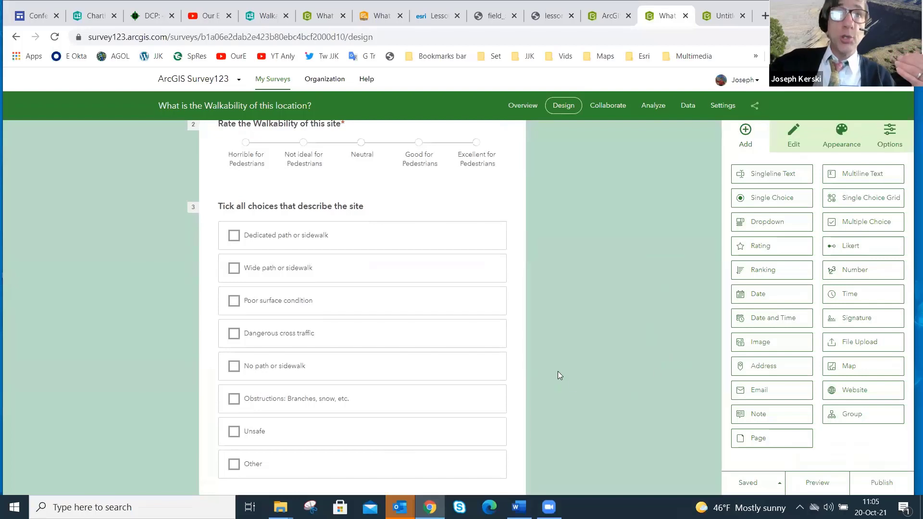
scroll(529, 350, down, 5)
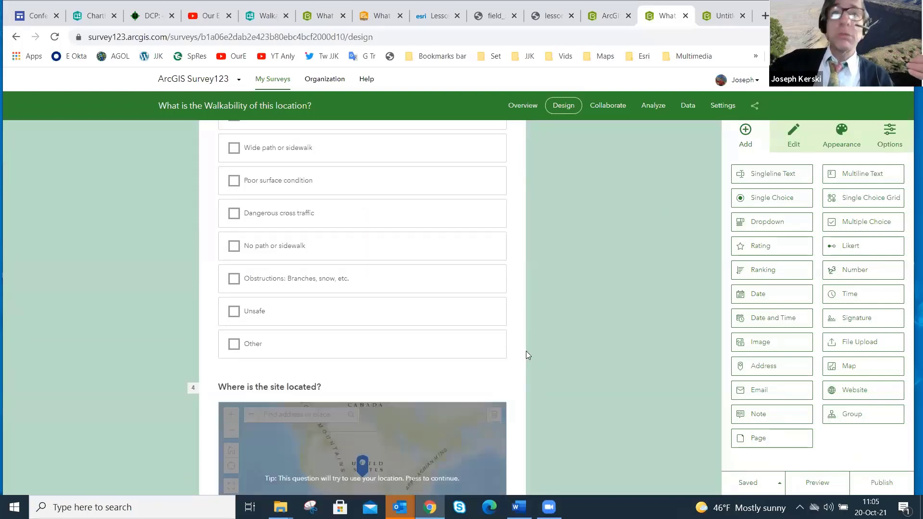
scroll(524, 355, down, 3)
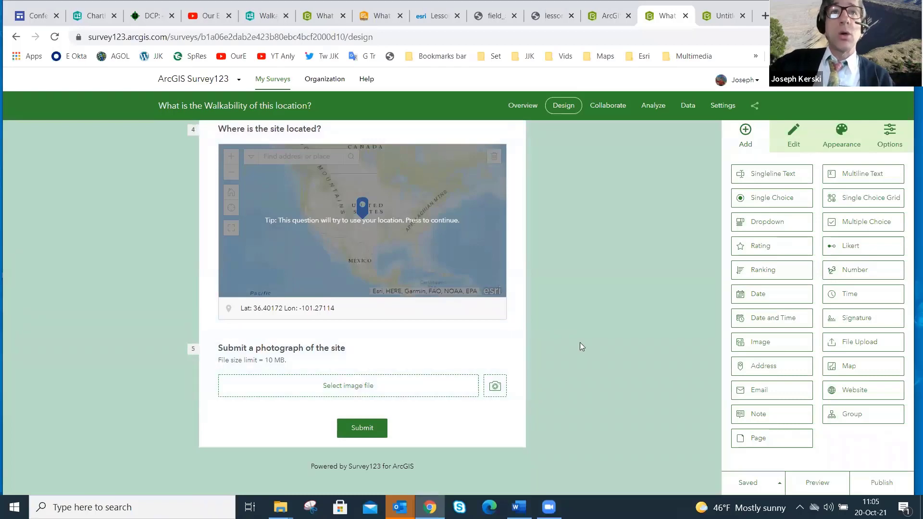
scroll(579, 342, up, 15)
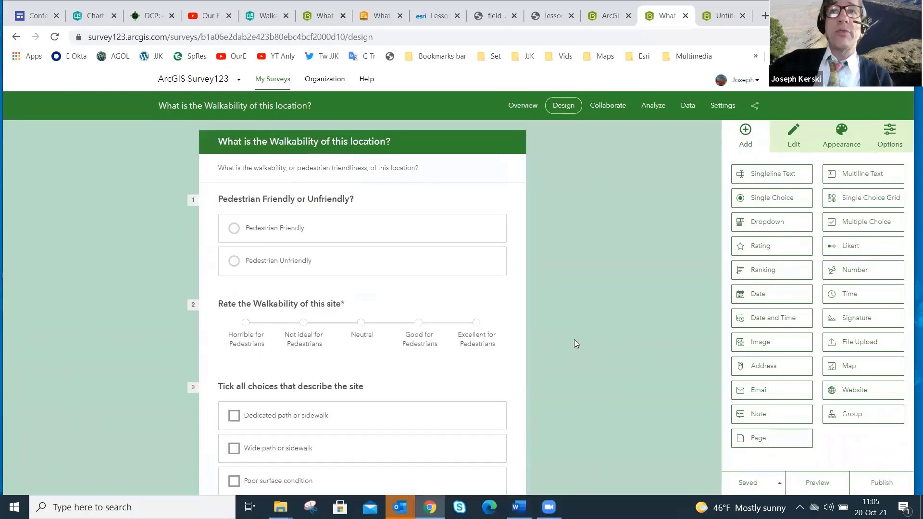
click(605, 107)
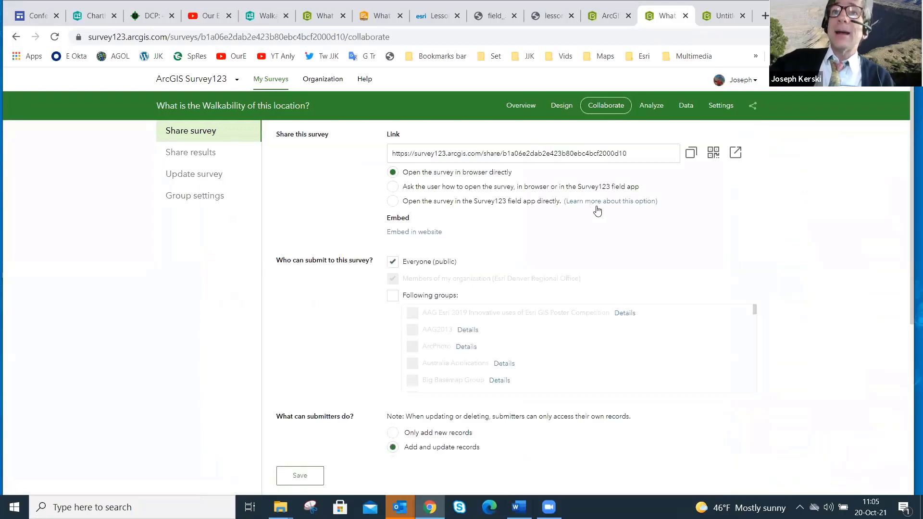
Browse the Analyze charts and photo gallery, then view the 536 submissions on the Data map and table
click(663, 107)
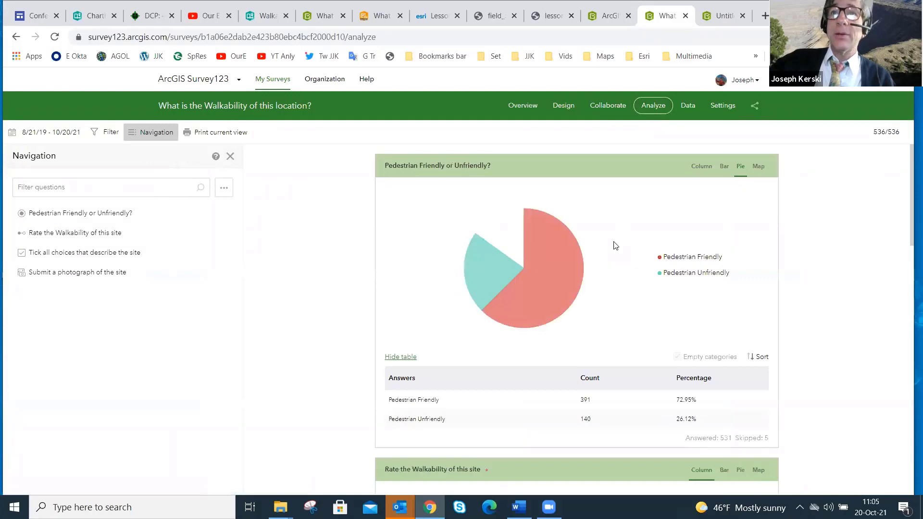
scroll(847, 198, down, 3)
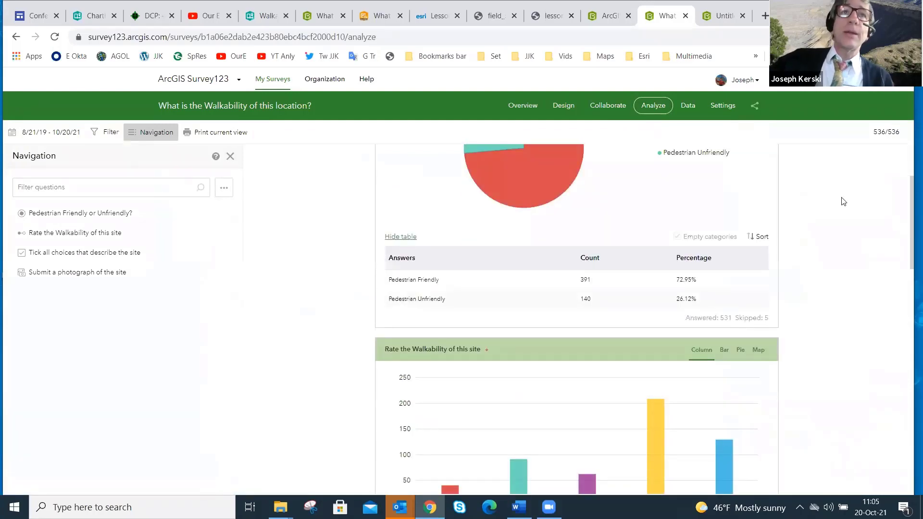
scroll(843, 201, down, 8)
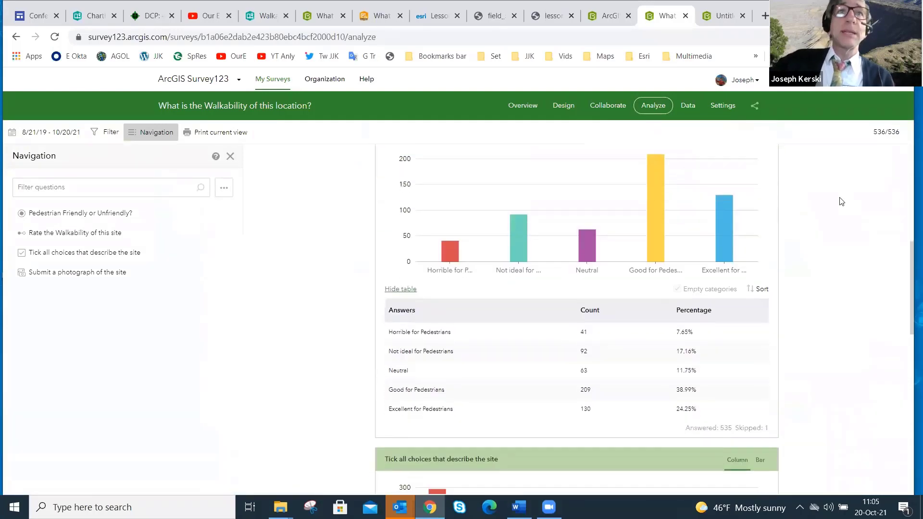
scroll(841, 201, down, 10)
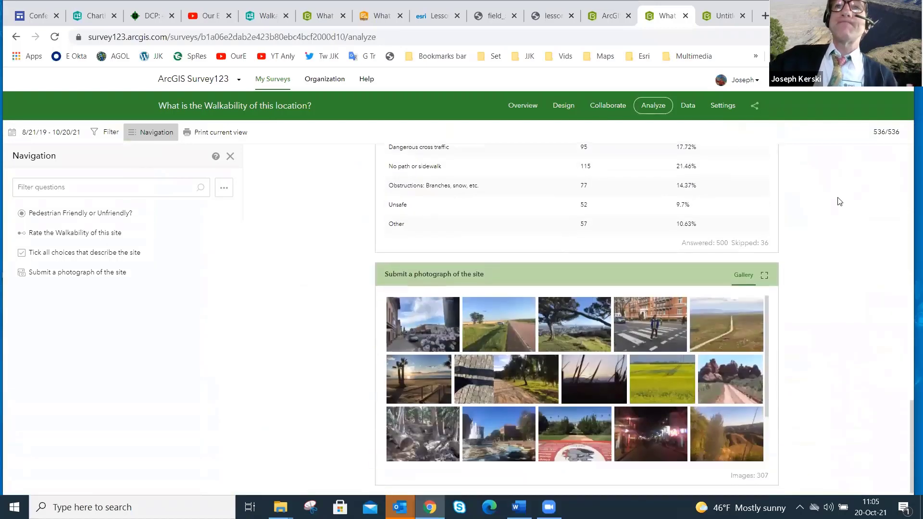
scroll(810, 223, up, 3)
scroll(846, 228, up, 10)
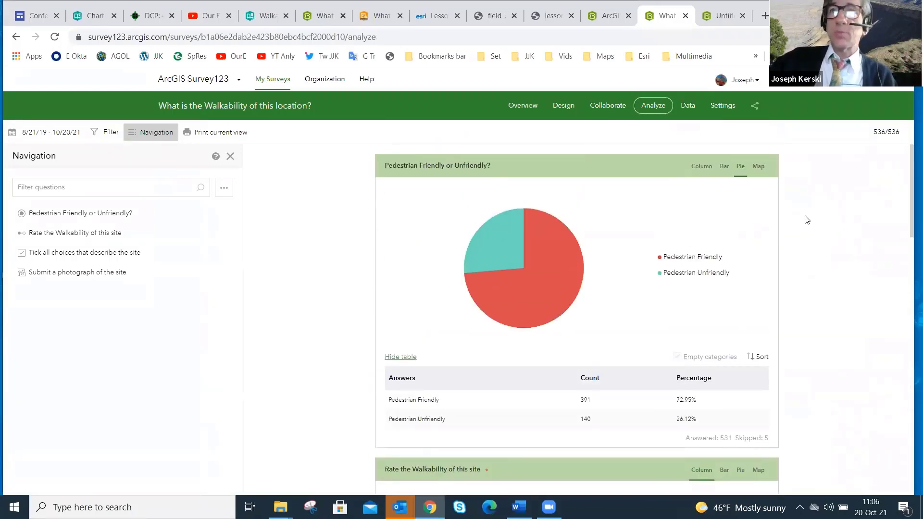
click(689, 107)
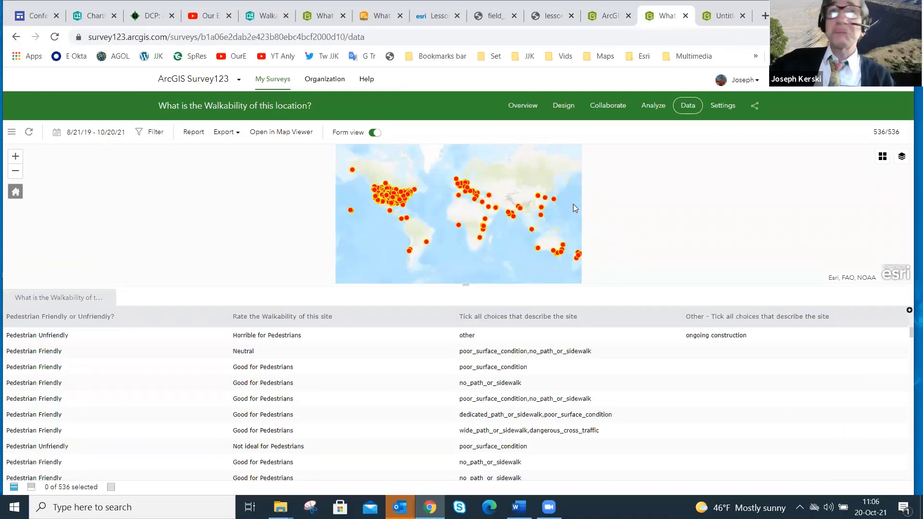
Check the web app Settings and the survey link with its QR code, then return to Design
click(721, 105)
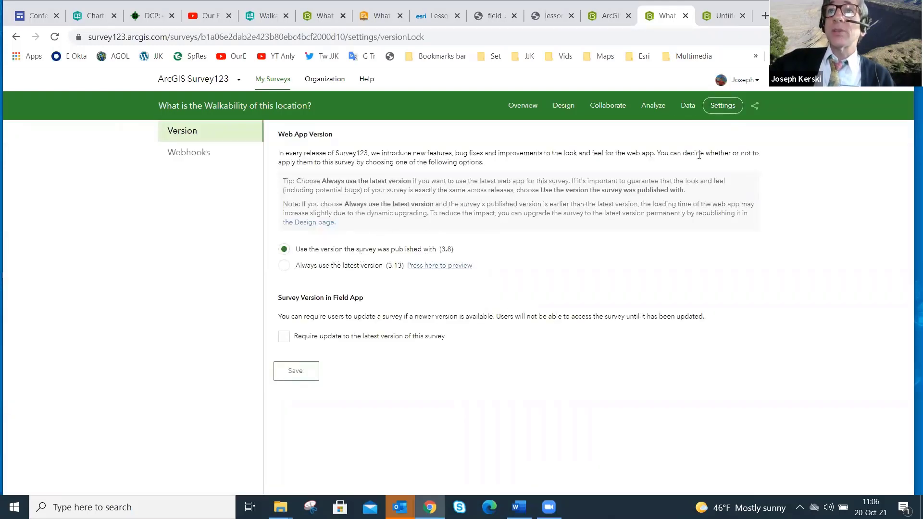
click(754, 109)
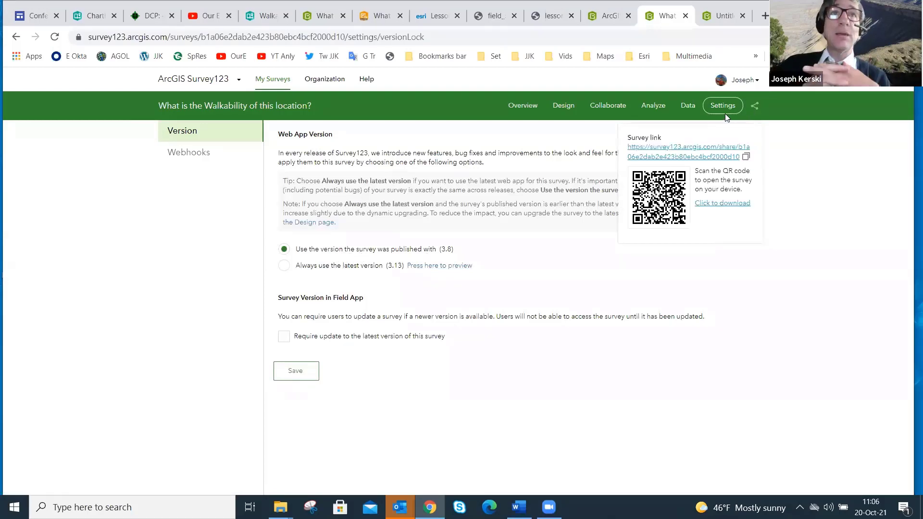
click(564, 101)
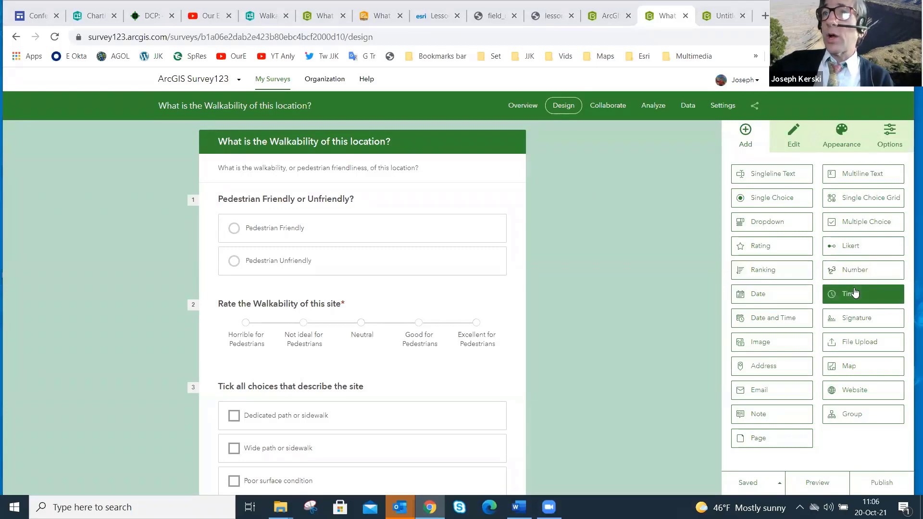
Show the Options thank-you screen message linking to the web map, then go back two pages
click(897, 131)
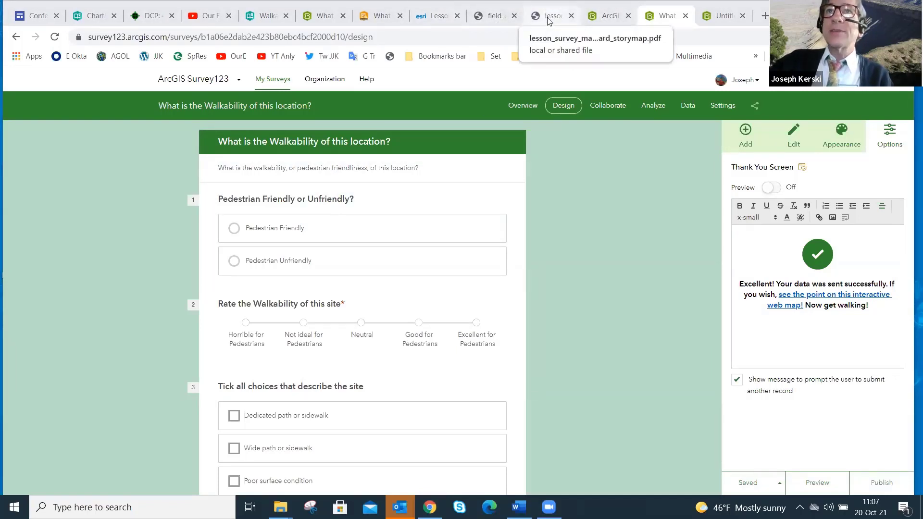
click(16, 37)
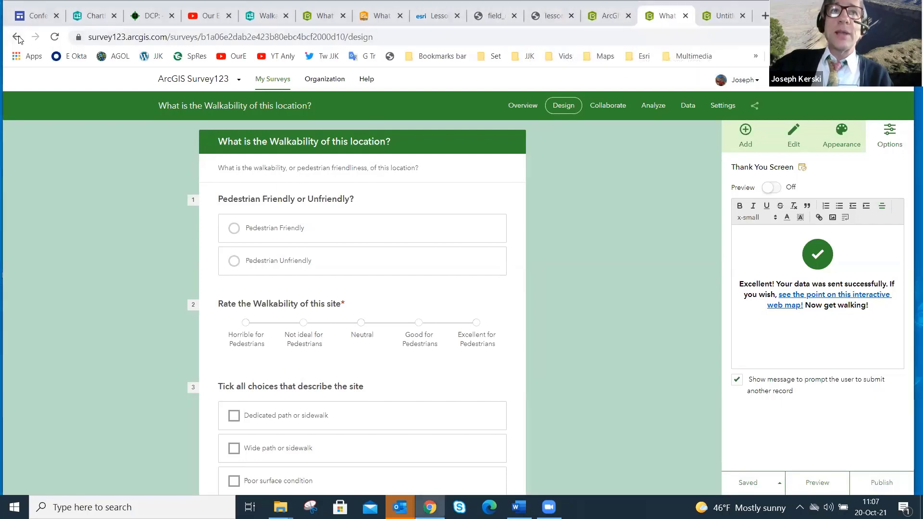
click(17, 37)
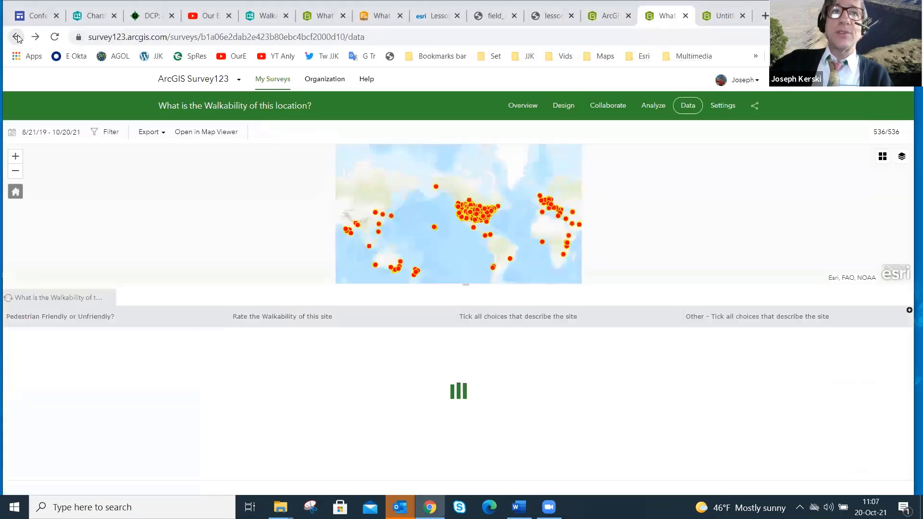
Step back through the browser history out of Survey123 to the survey's ArcGIS Online item page
click(17, 38)
click(17, 38)
click(17, 38)
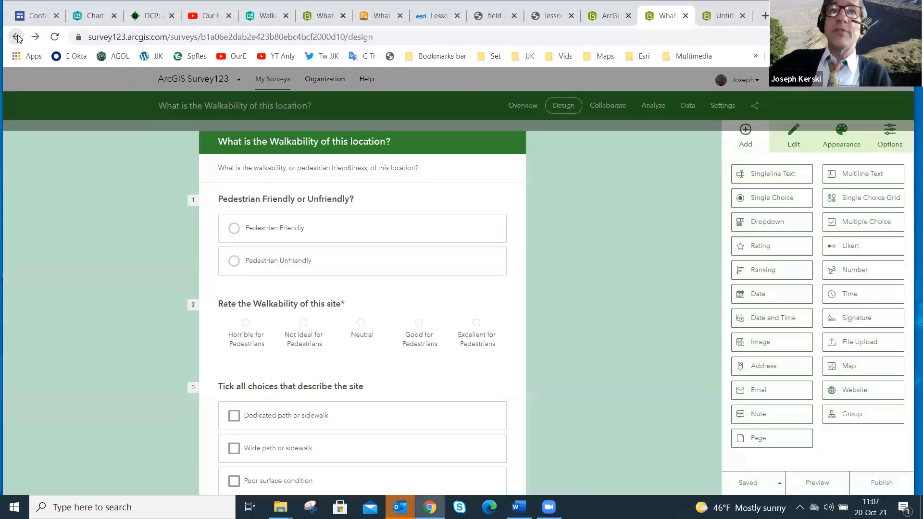
click(17, 37)
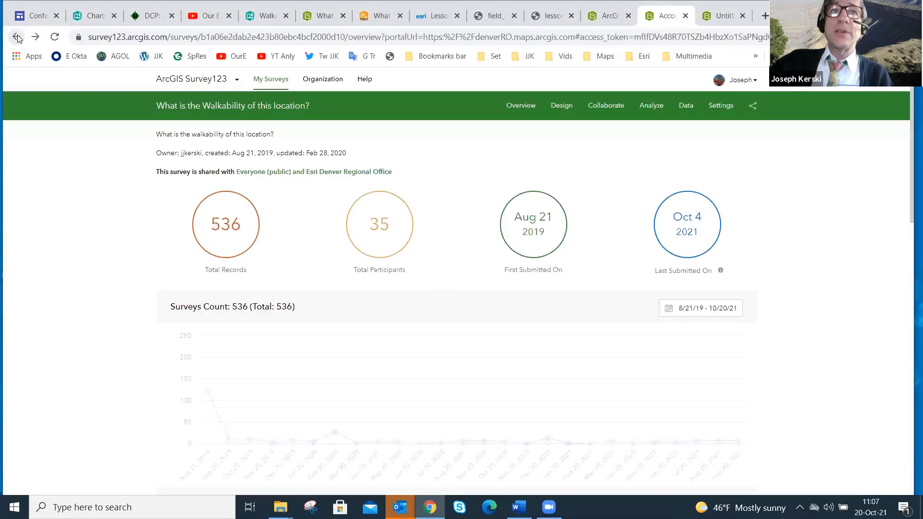
click(17, 38)
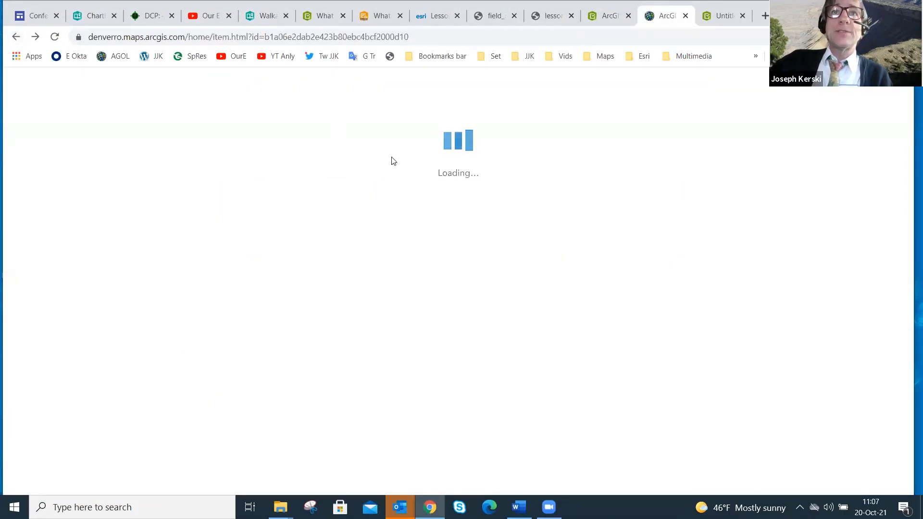
click(16, 37)
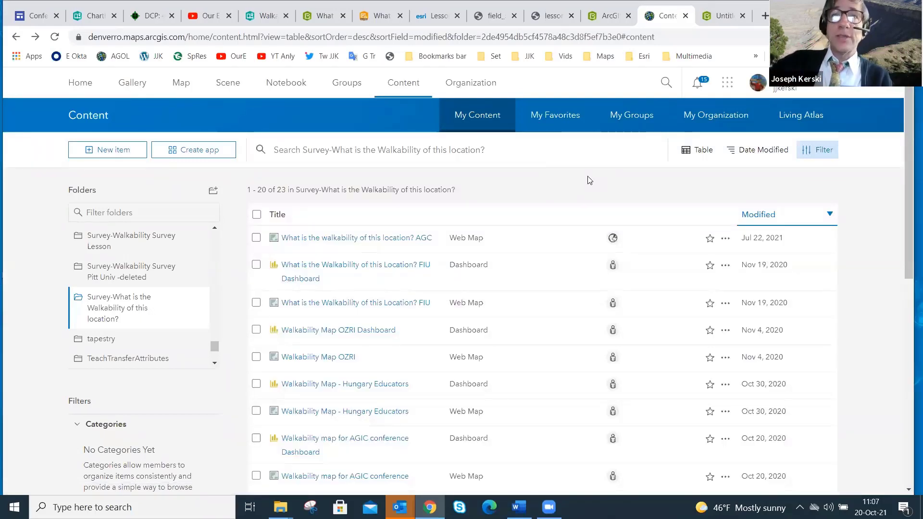
Open the Feature Layer (hosted) item from the survey folder's content list in a new browser tab
scroll(495, 310, down, 8)
scroll(497, 309, down, 1)
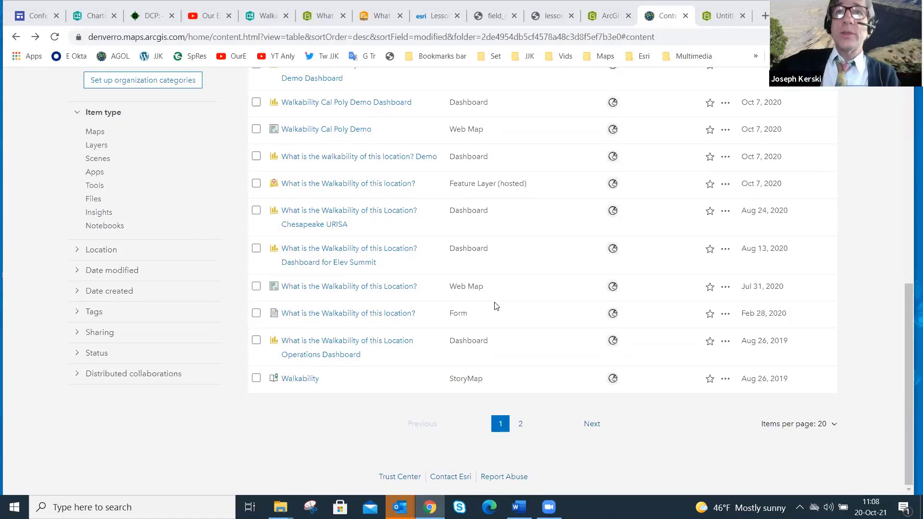
scroll(495, 306, up, 1)
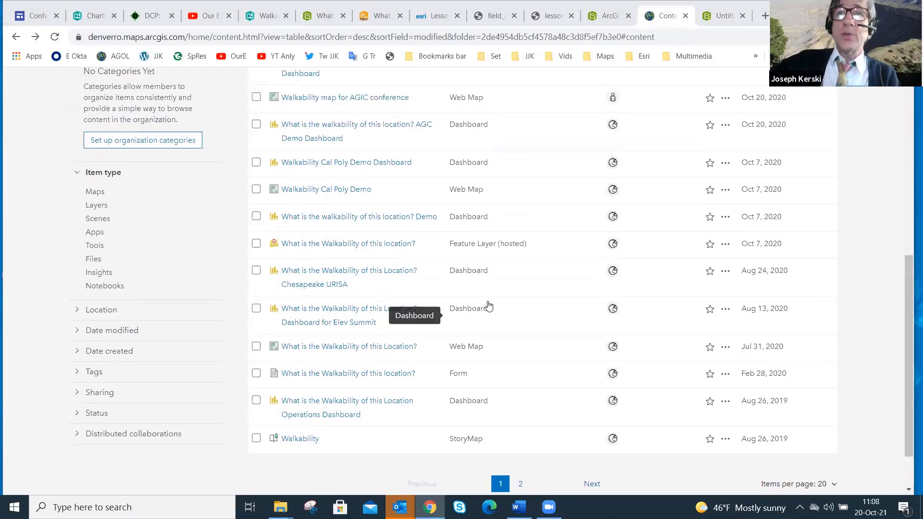
right_click(378, 248)
click(414, 251)
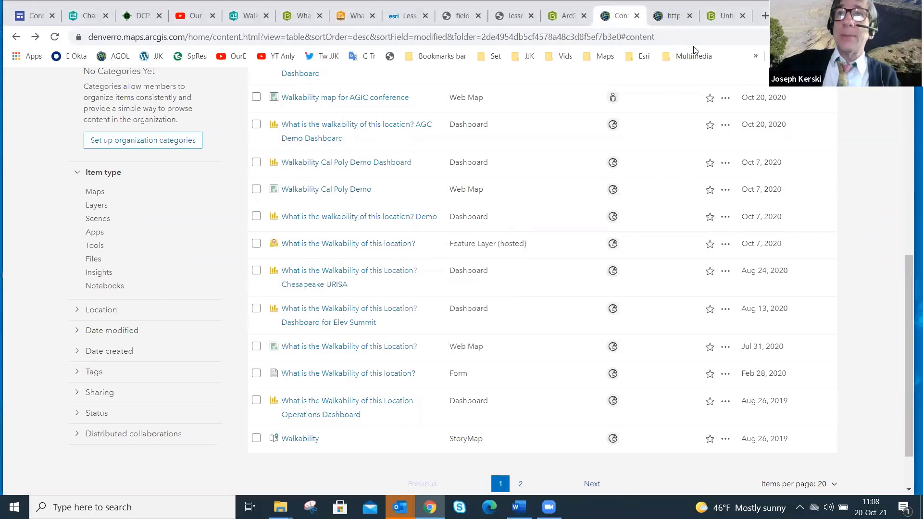
Switch to the layer's item tab and open the layer in Map Viewer Classic
click(674, 16)
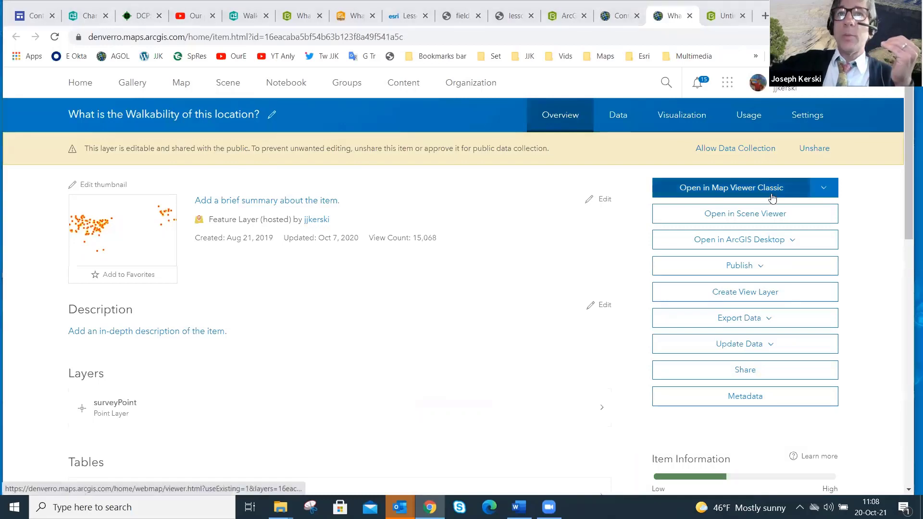
click(830, 189)
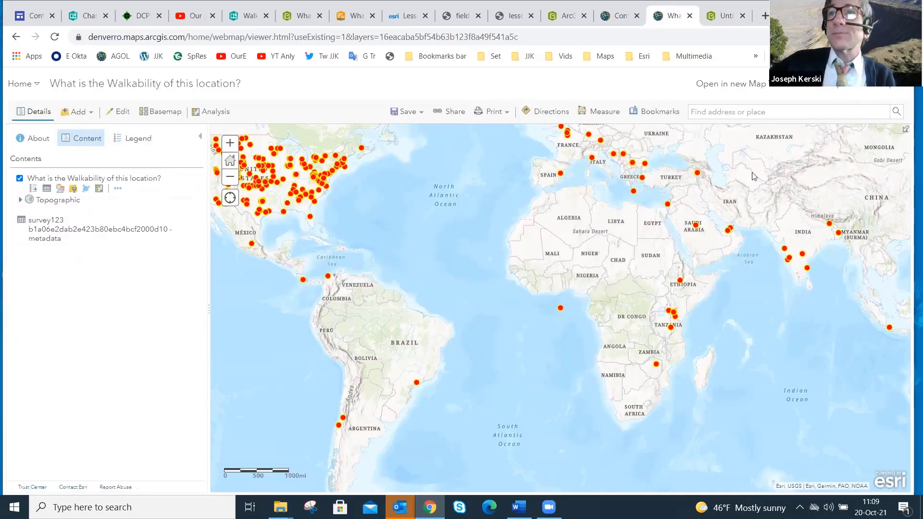
Pan the world map, then show the layer's 536-feature attribute table and enlarge it
drag(393, 203, 520, 275)
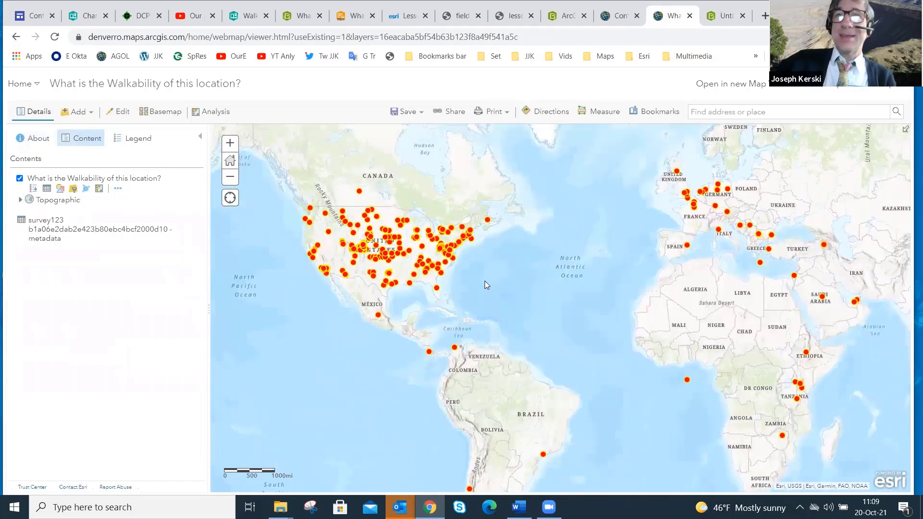
drag(545, 277, 413, 254)
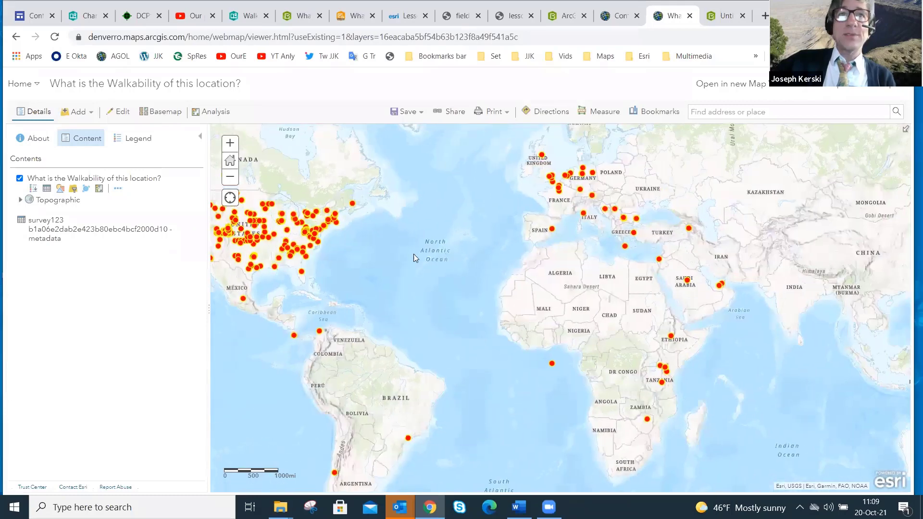
click(46, 189)
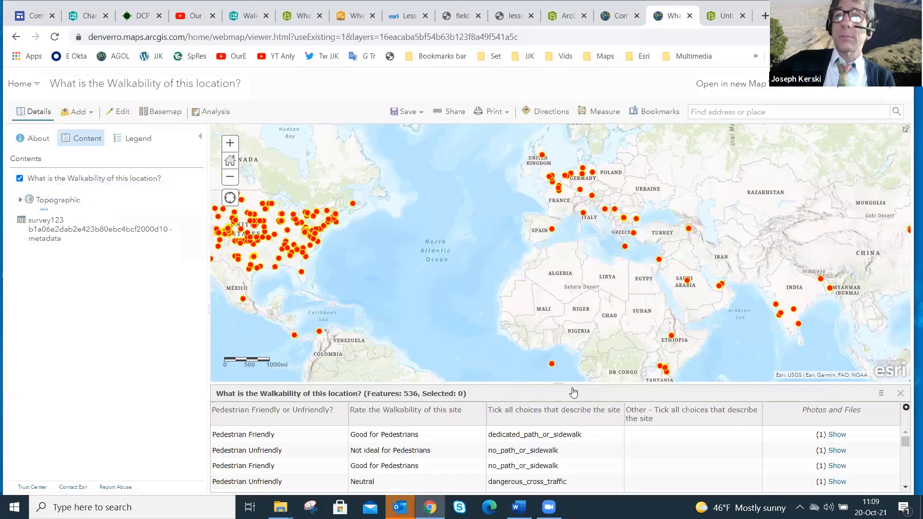
drag(565, 371, 577, 340)
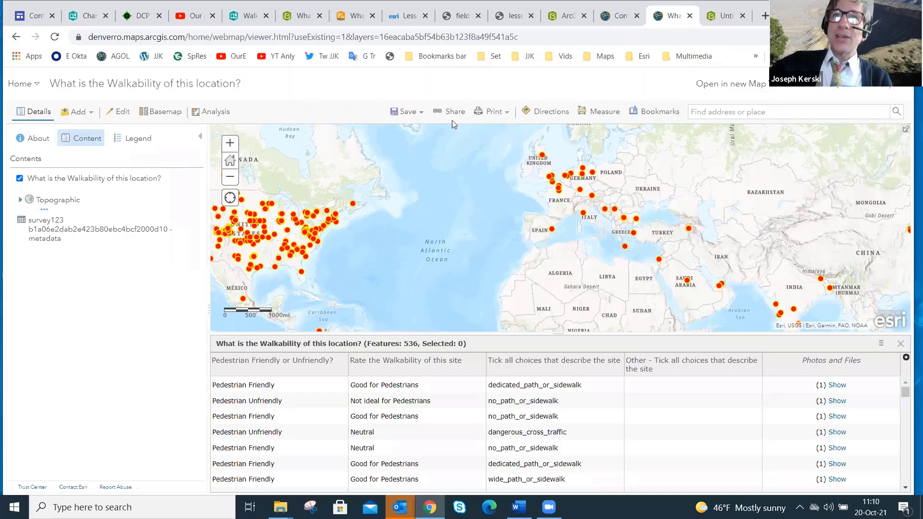
Start a Save As and enter the title 'Walkability for BH Mapping Conf'
click(414, 113)
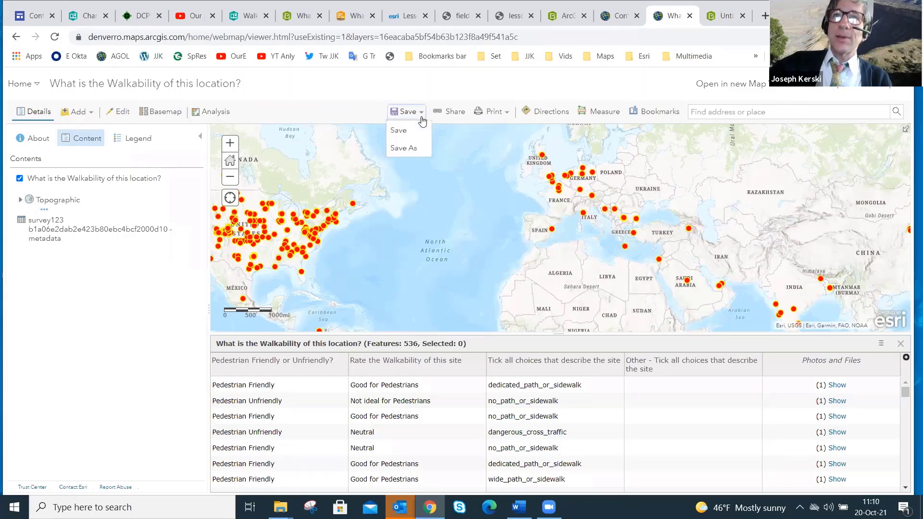
click(413, 148)
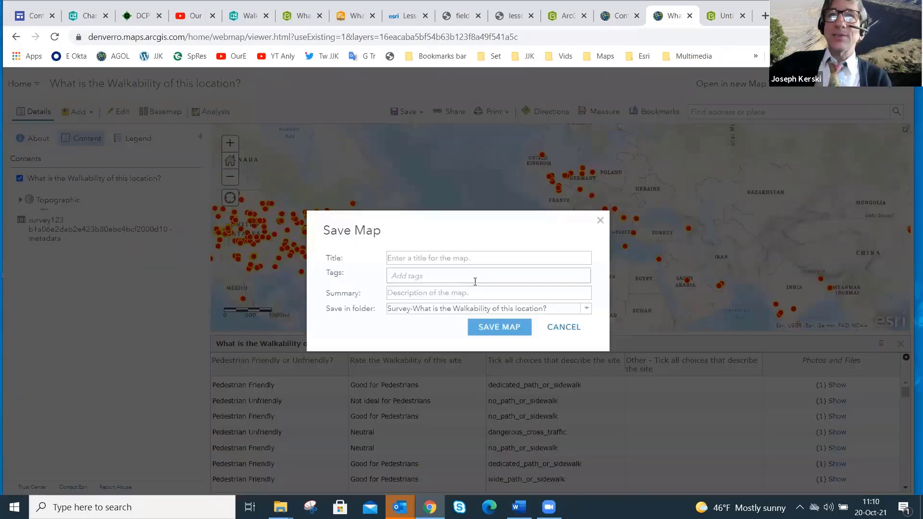
click(474, 257)
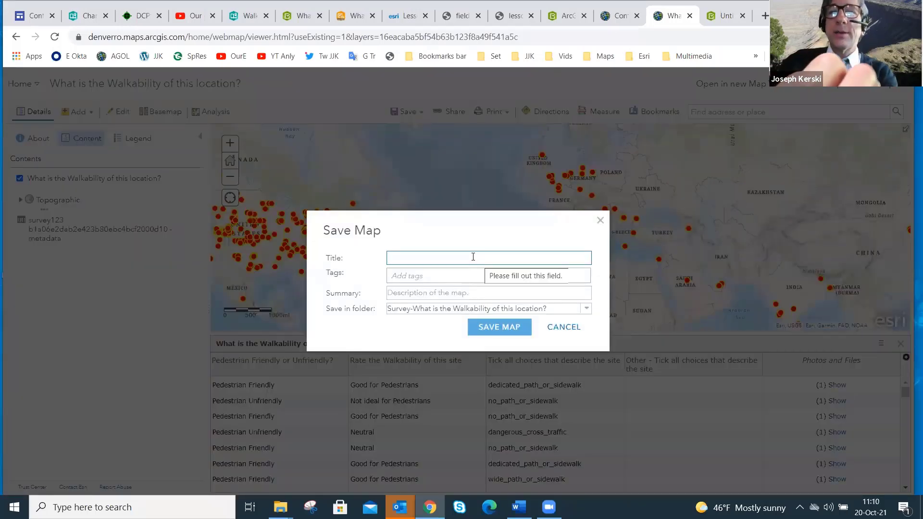
text(Walkability)
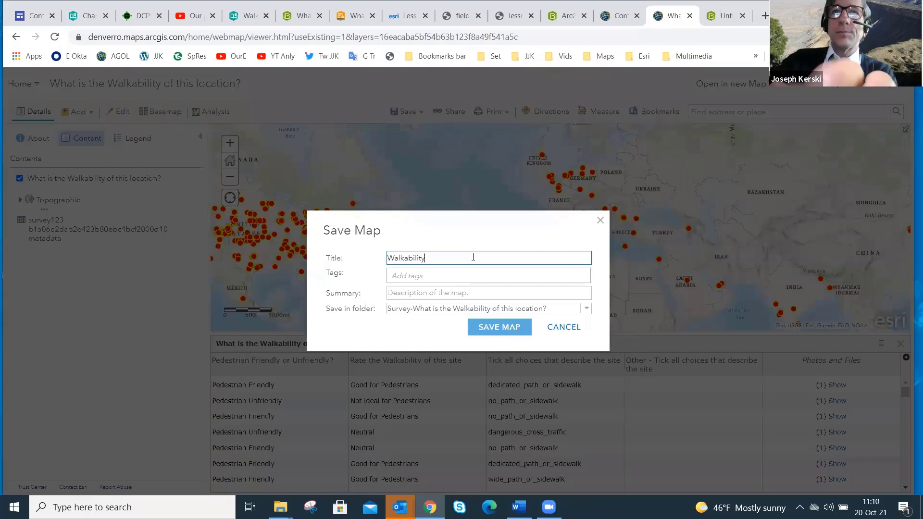
text( for )
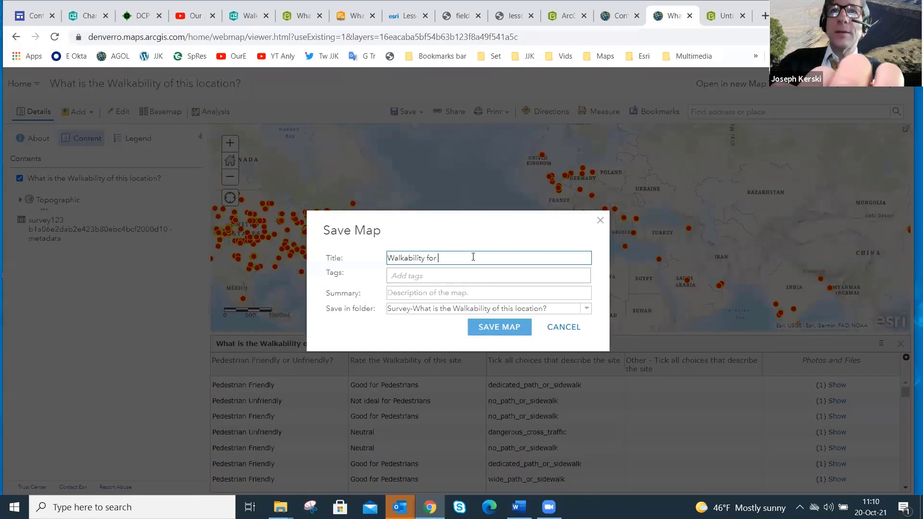
text(BHM)
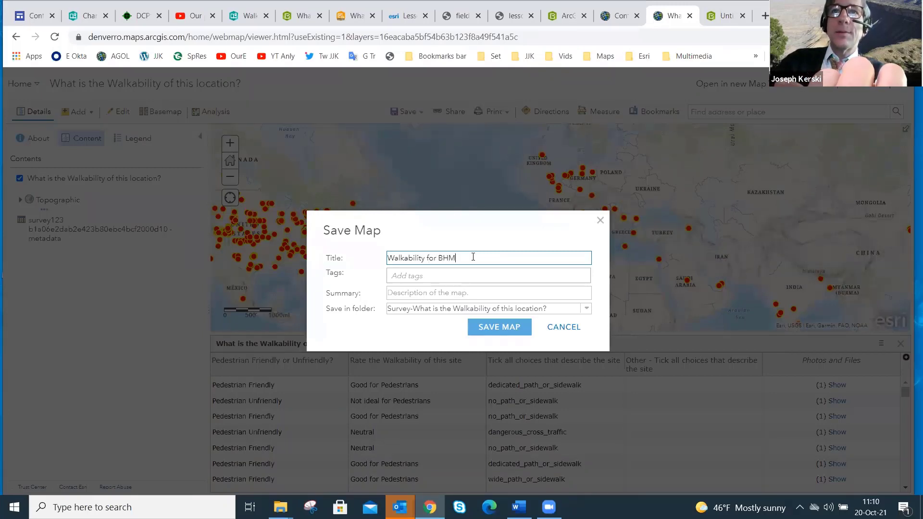
key(BackSpace)
key(BackSpace)
text(Mapping)
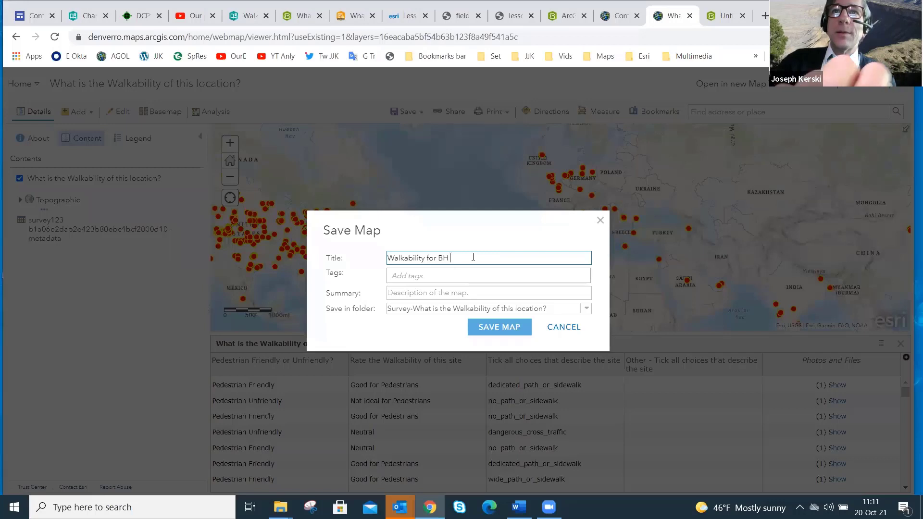
text( COnf)
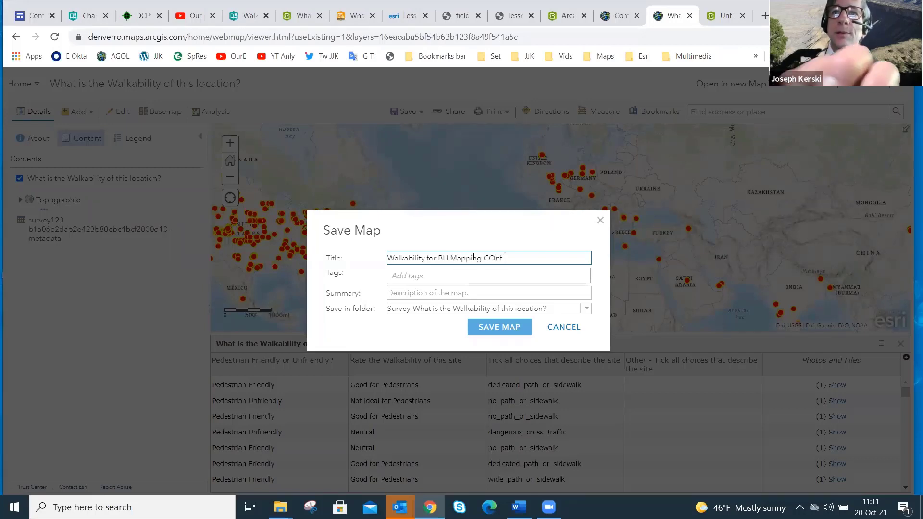
key(BackSpace)
key(BackSpace)
text(onf)
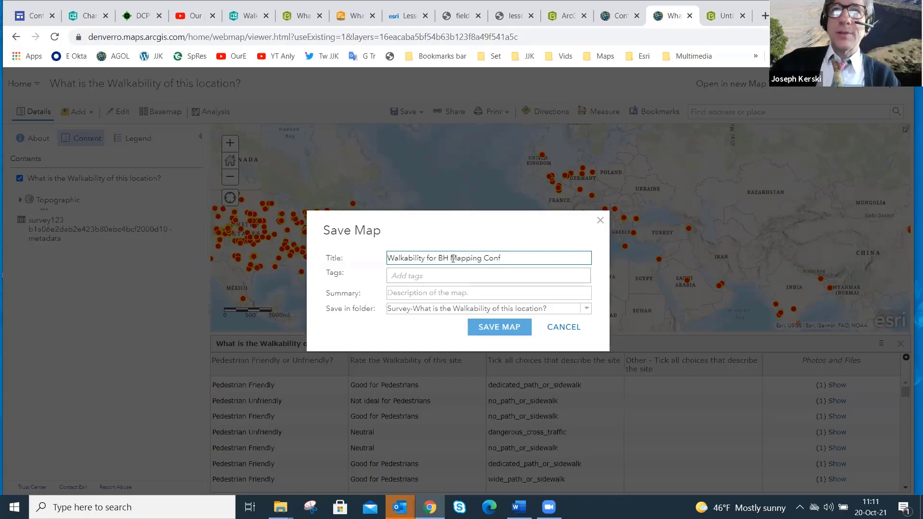
Copy the title into the Summary, then extend the title to 'Walkability for BH Mapping Conf Map'
triple_click(452, 259)
key(ctrl+c)
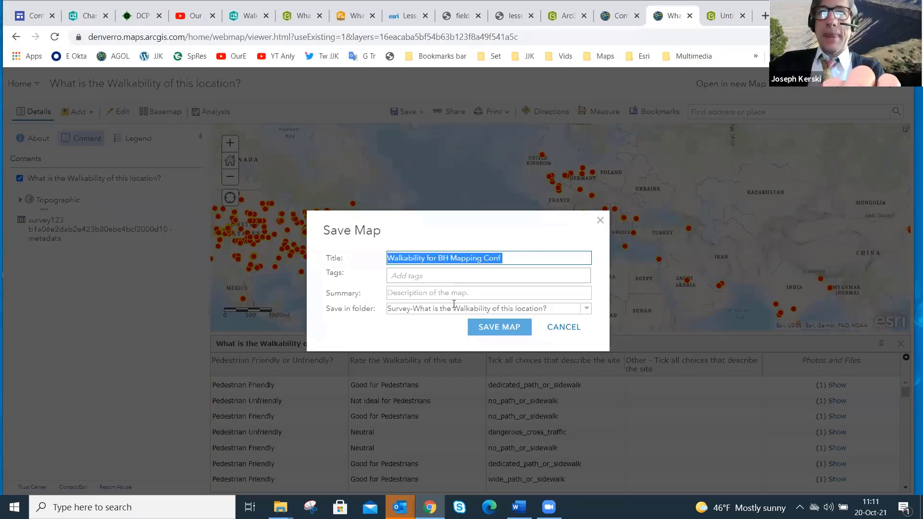
click(456, 294)
key(ctrl+v)
click(510, 258)
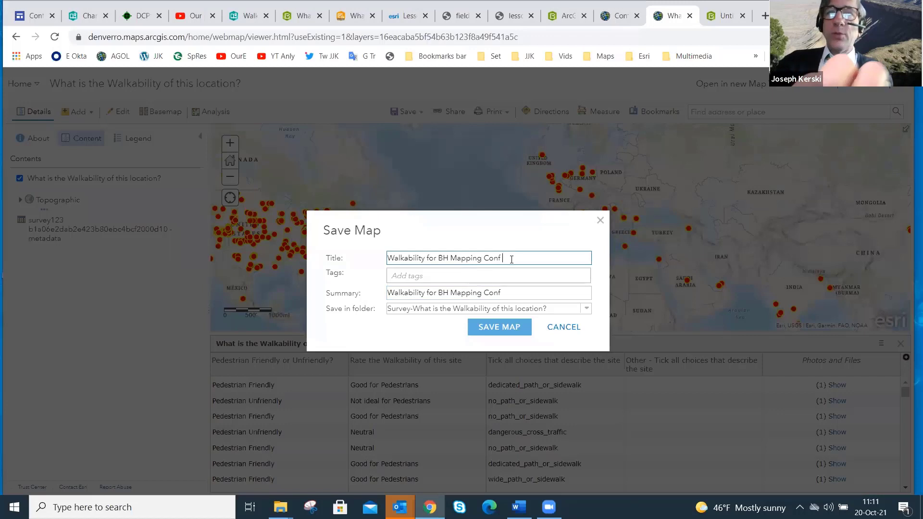
text(Map)
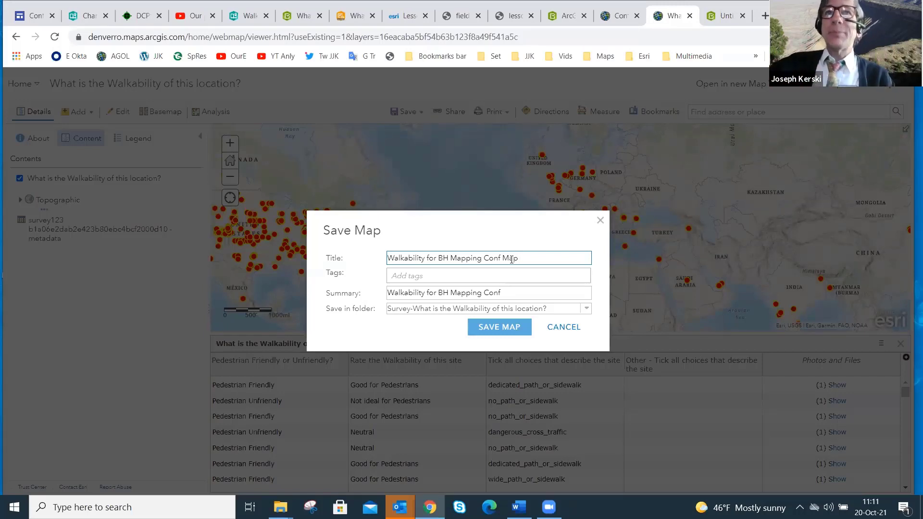
Add the tag walkability and save the new web map
click(494, 276)
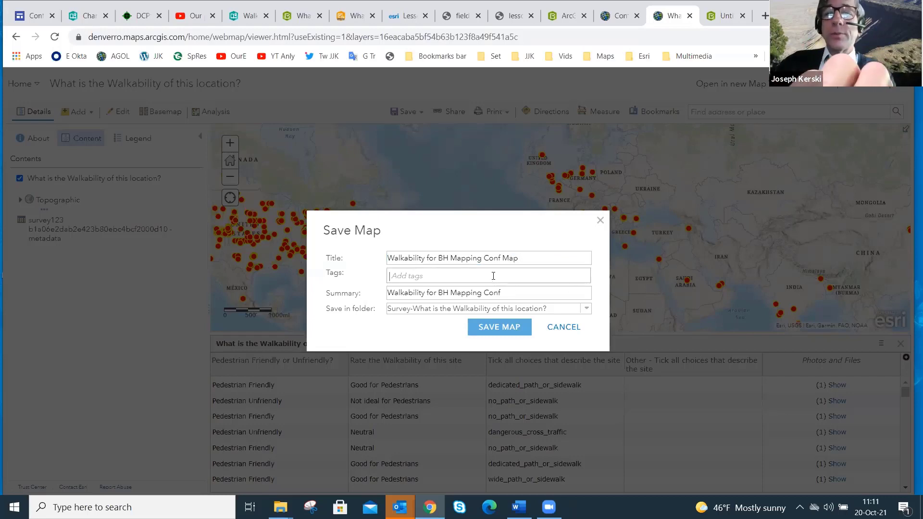
text(walkability)
key(Return)
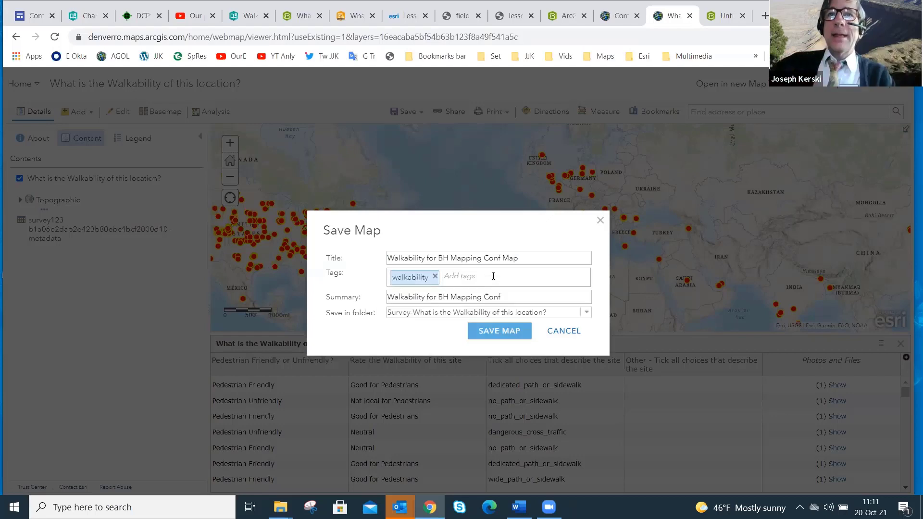
click(496, 335)
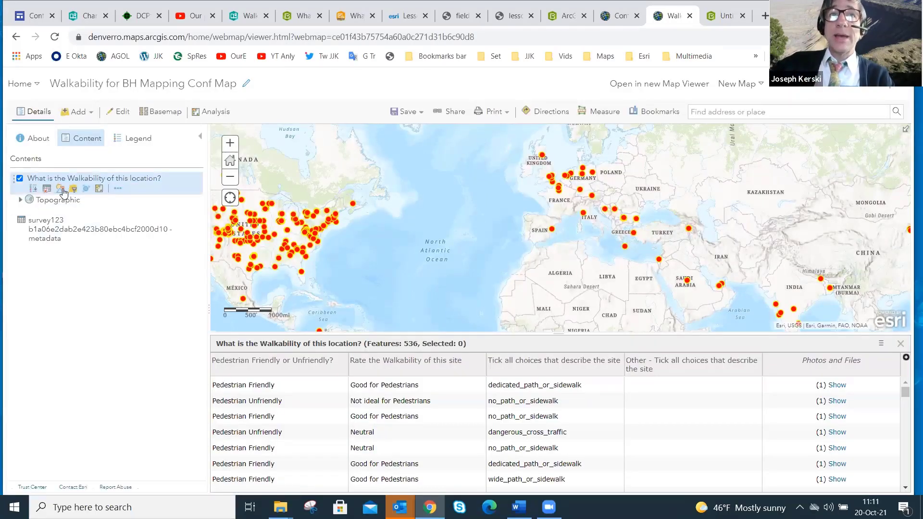
Style the walkability points by 'Pedestrian Friendly or Unfriendly?', then switch to the Walkability StoryMap
click(60, 189)
click(136, 197)
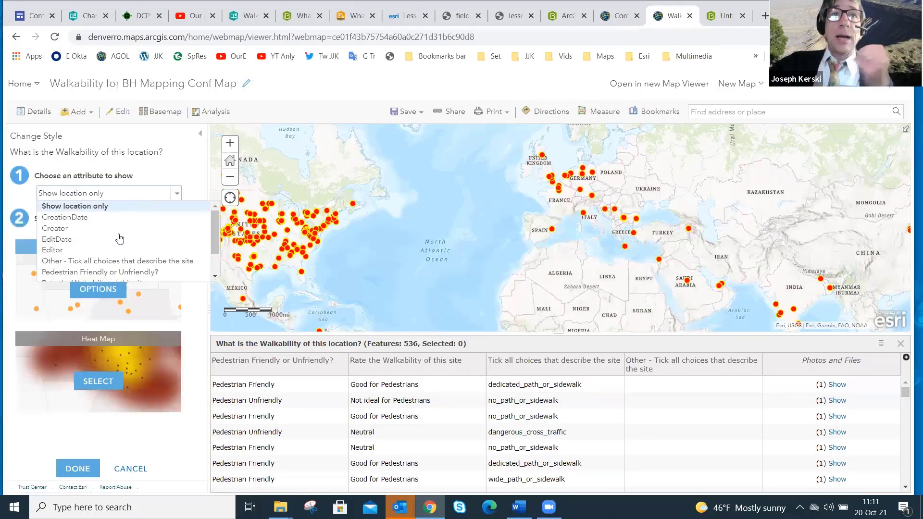
click(119, 272)
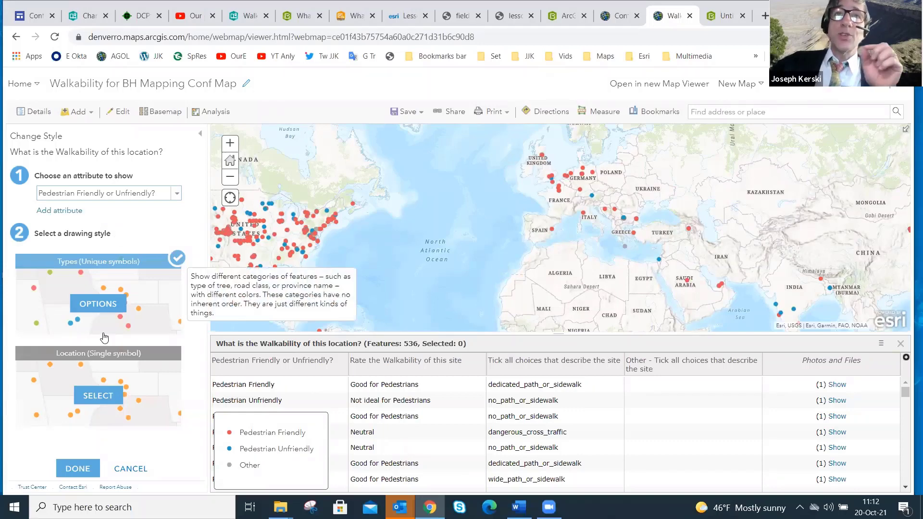
click(250, 15)
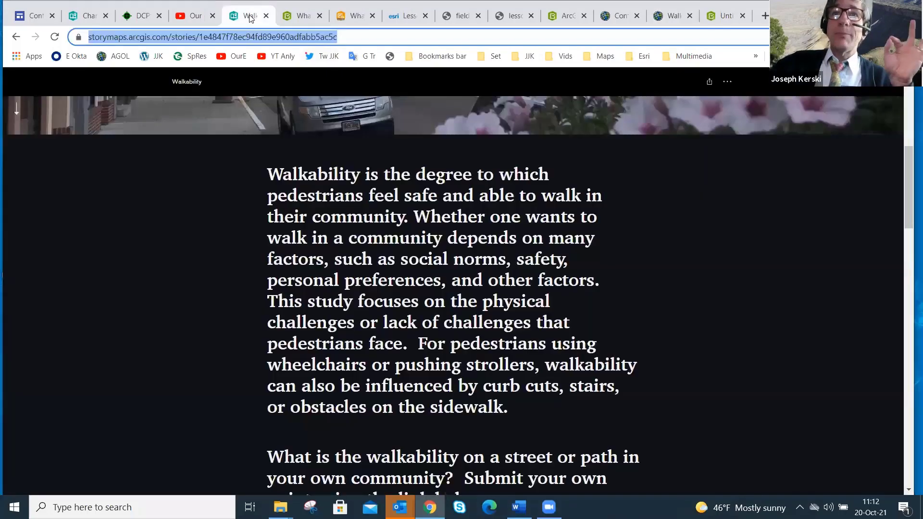
Review the story's survey map and pie chart, then return through the tabs to the web map's style settings
scroll(457, 283, down, 12)
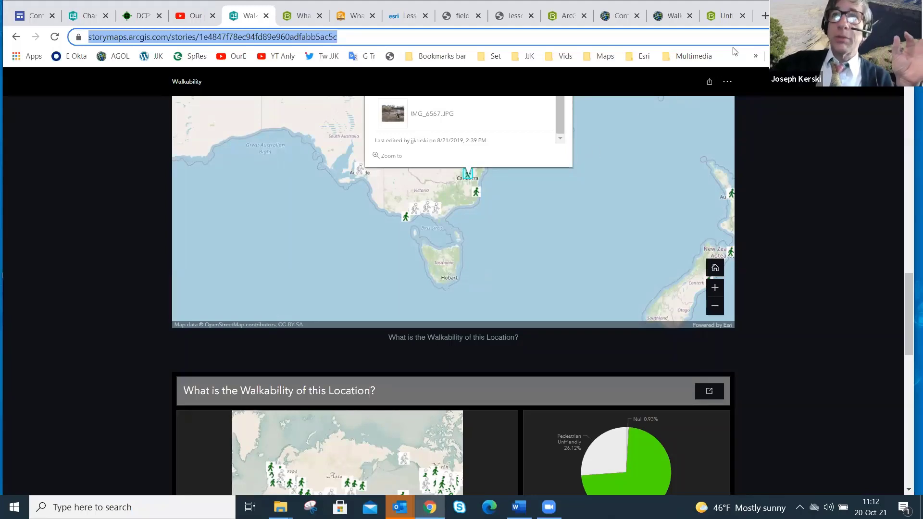
click(725, 16)
click(675, 18)
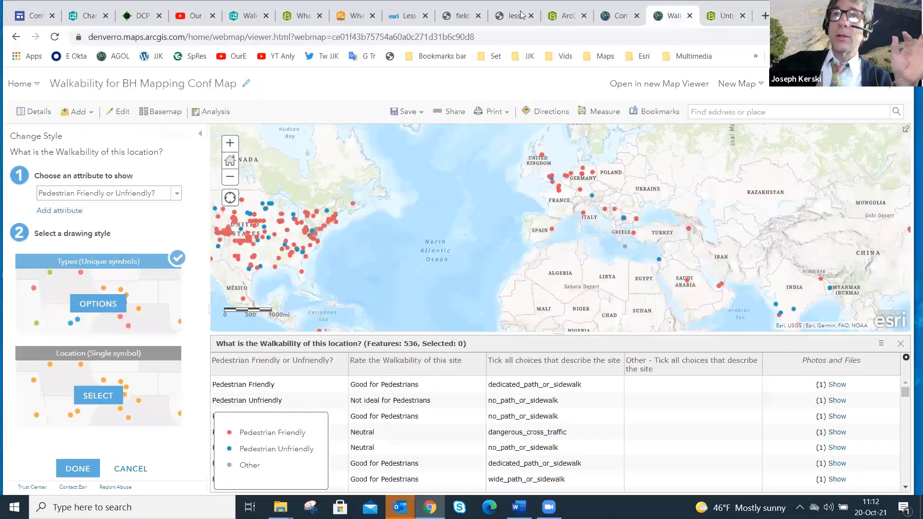
click(513, 16)
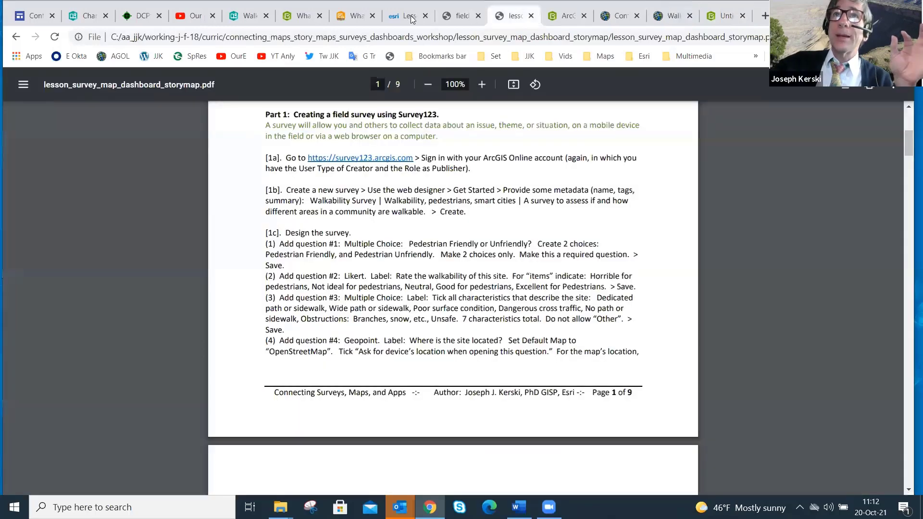
click(621, 15)
click(675, 18)
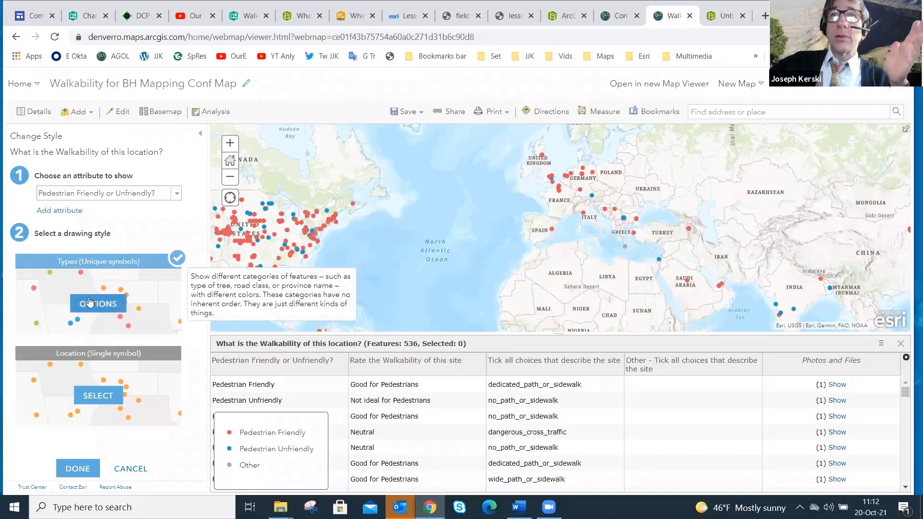
Apply the Friendly/Unfriendly point style, show the map Legend, and bring up the map's Share dialog
click(77, 469)
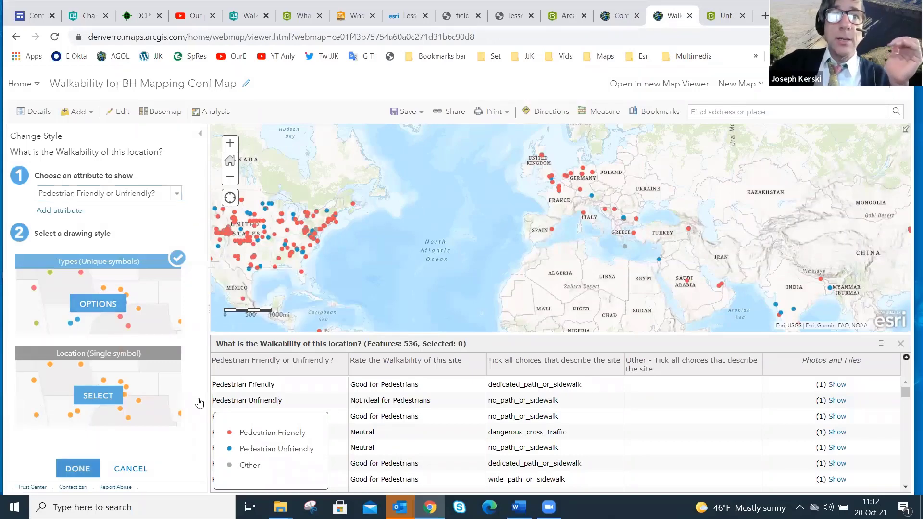
click(129, 139)
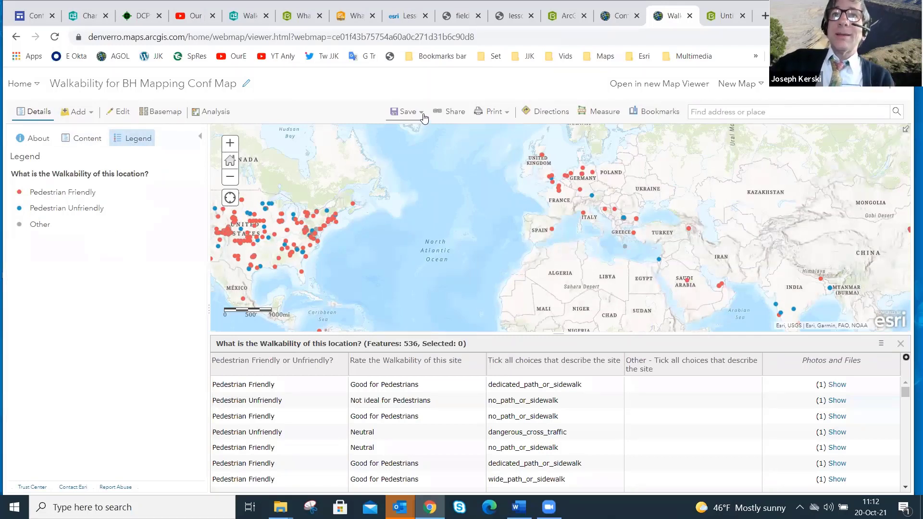
click(443, 112)
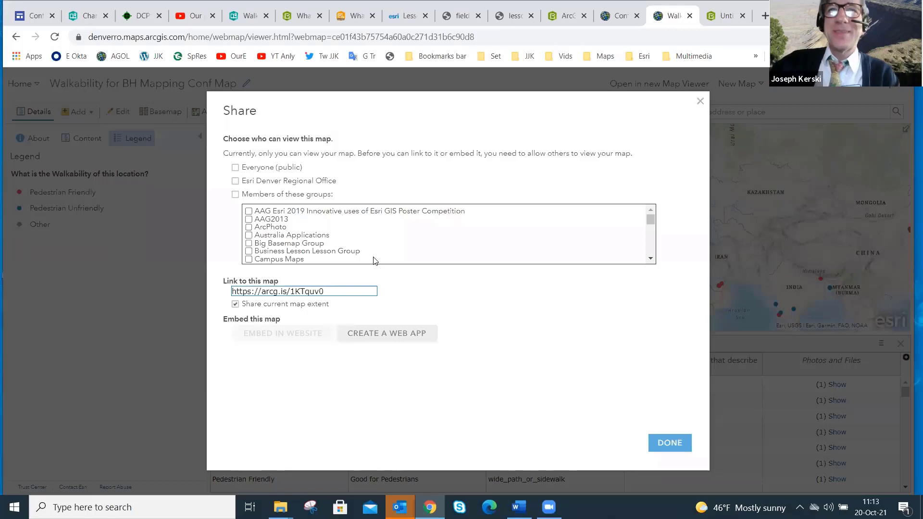
Share the map publicly with Everyone and start a new web app from it
click(235, 167)
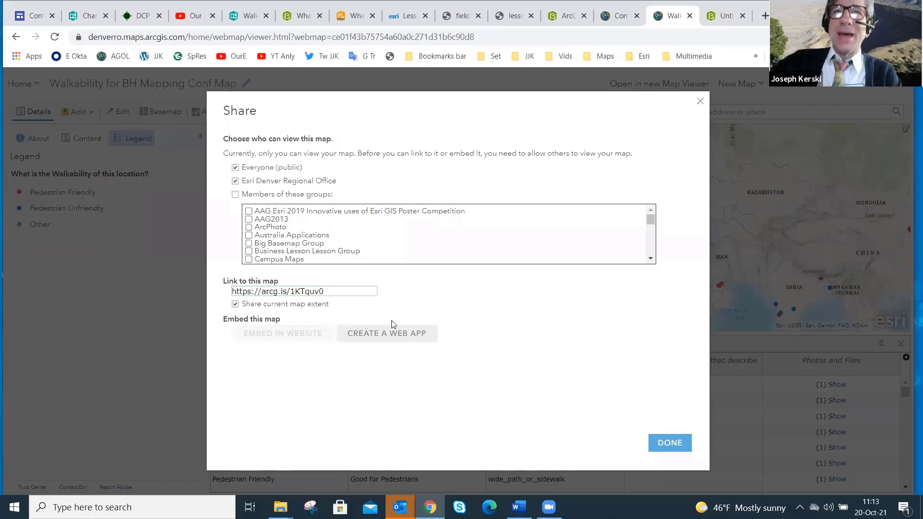
click(390, 334)
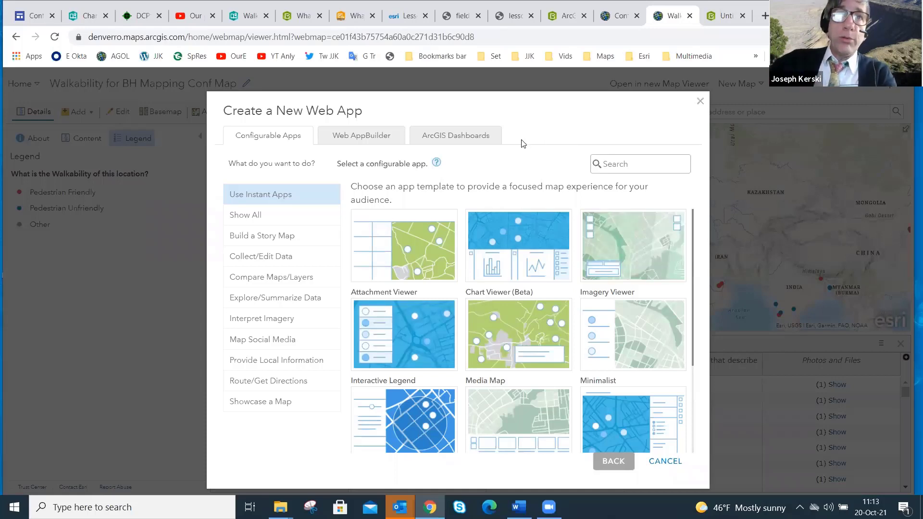
Pick ArcGIS Dashboards as the type of web app to create
click(454, 139)
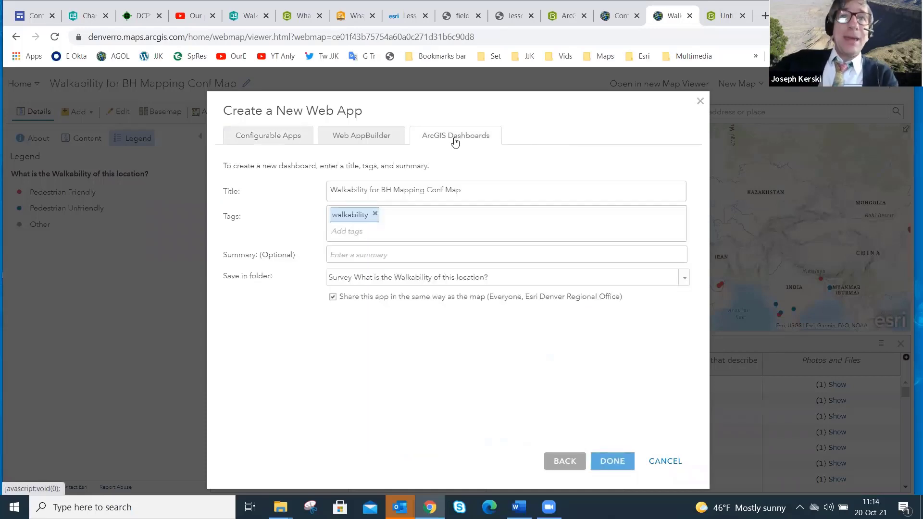
Retitle the app 'Walkability for BH Mapping Conf Dashboard', paste that title as its summary, and create it
click(489, 189)
key(BackSpace)
key(BackSpace)
key(BackSpace)
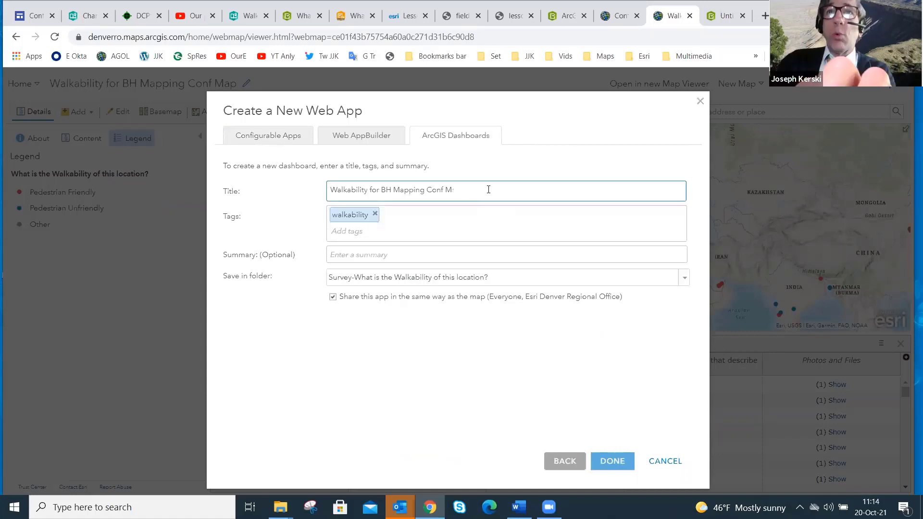
text(Dashv)
key(BackSpace)
text(board)
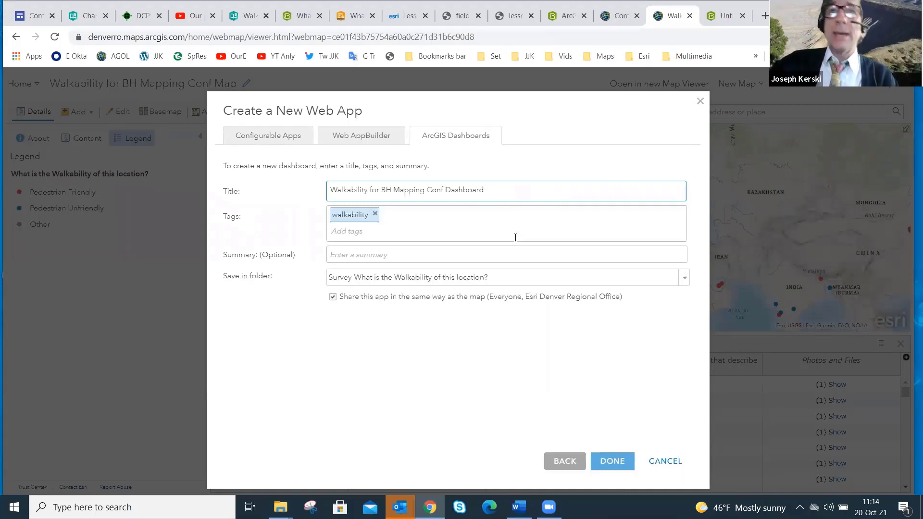
triple_click(439, 189)
key(ctrl+c)
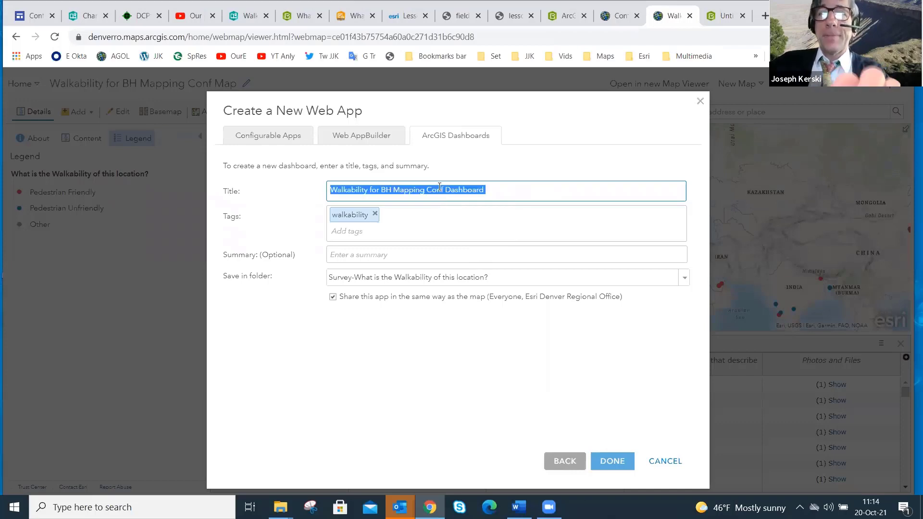
click(408, 260)
key(ctrl+v)
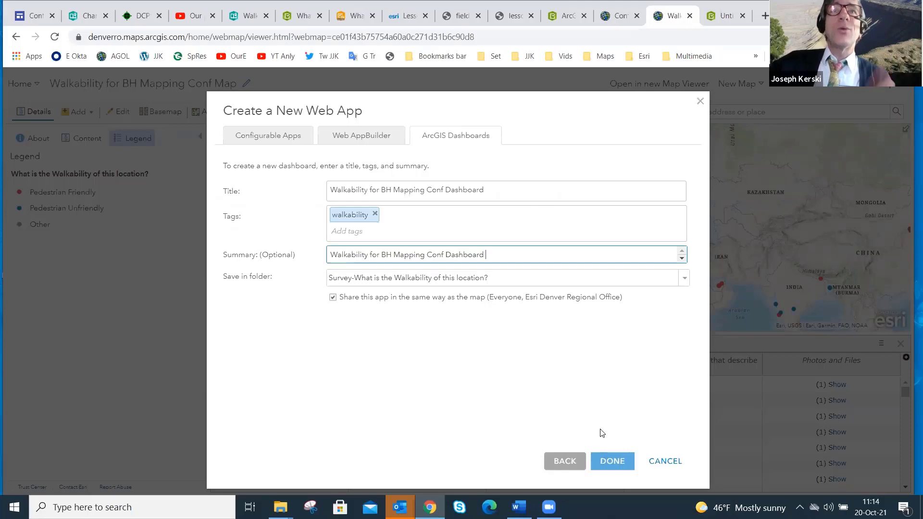
click(609, 463)
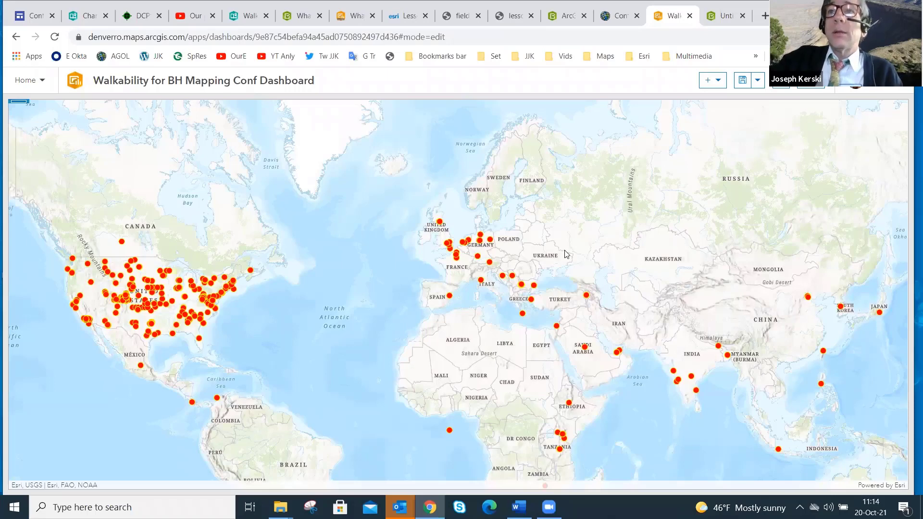
Once the new dashboard loads, bring up its list of elements to add
click(715, 84)
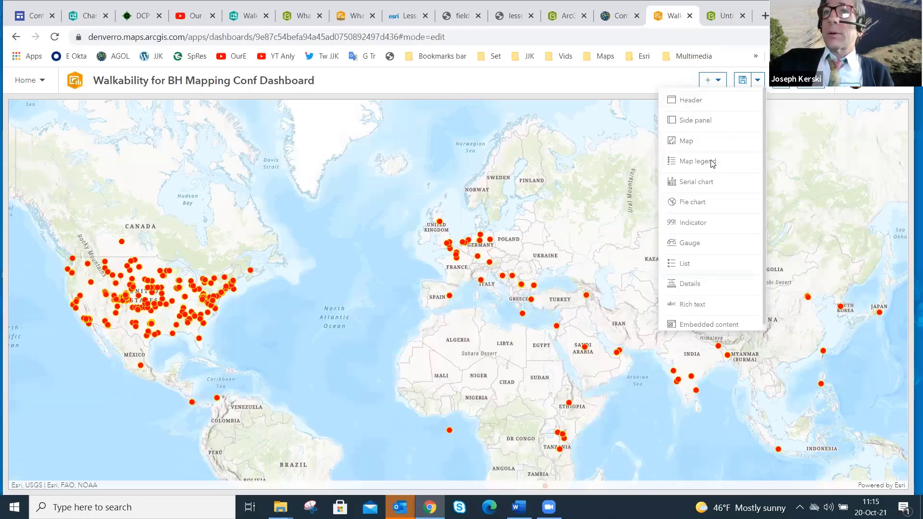
Add a pie chart on the walkability survey layer, categorised by 'Pedestrian Friendly or Unfriendly?'
click(688, 201)
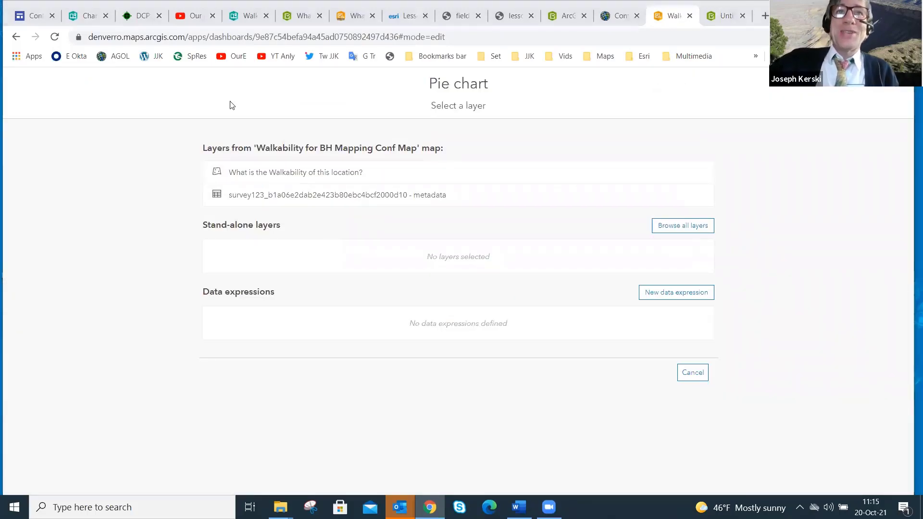
click(280, 177)
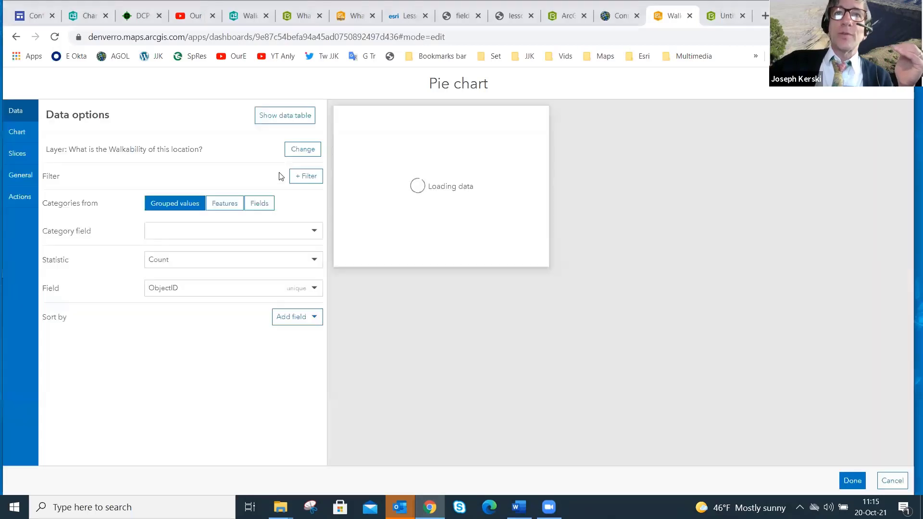
click(228, 204)
click(234, 239)
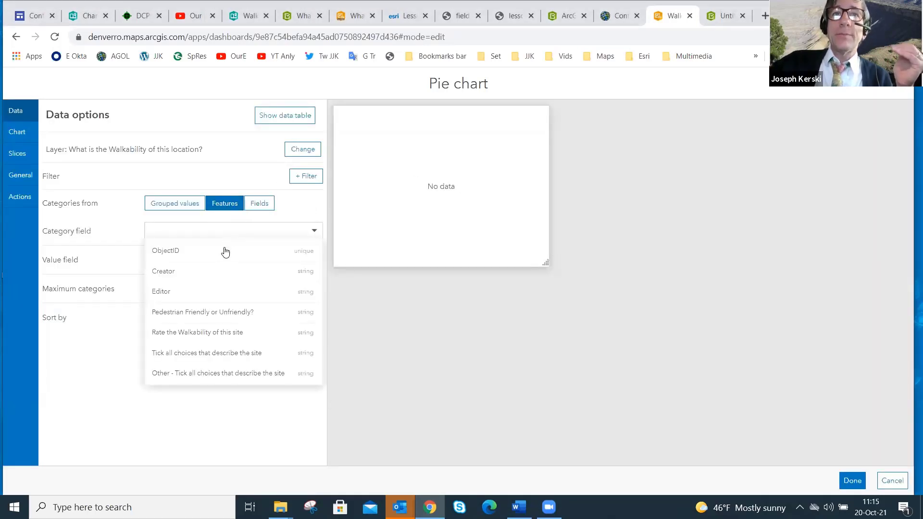
click(222, 313)
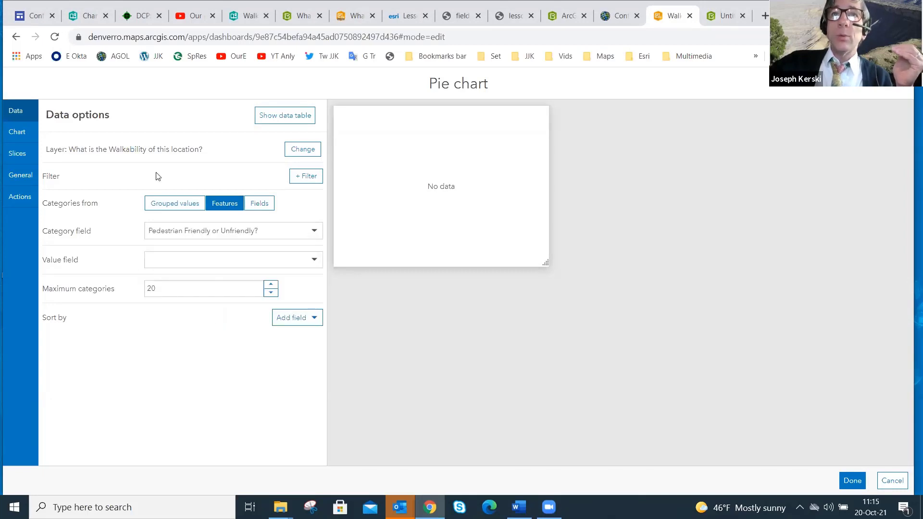
Switch the chart to Grouped values by that field, finish it, and narrow its panel to widen the map
click(216, 265)
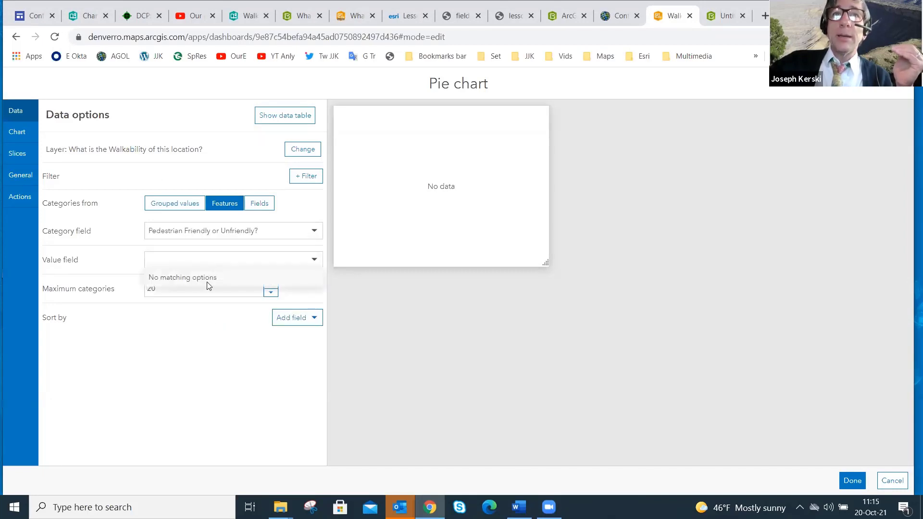
click(190, 207)
click(193, 237)
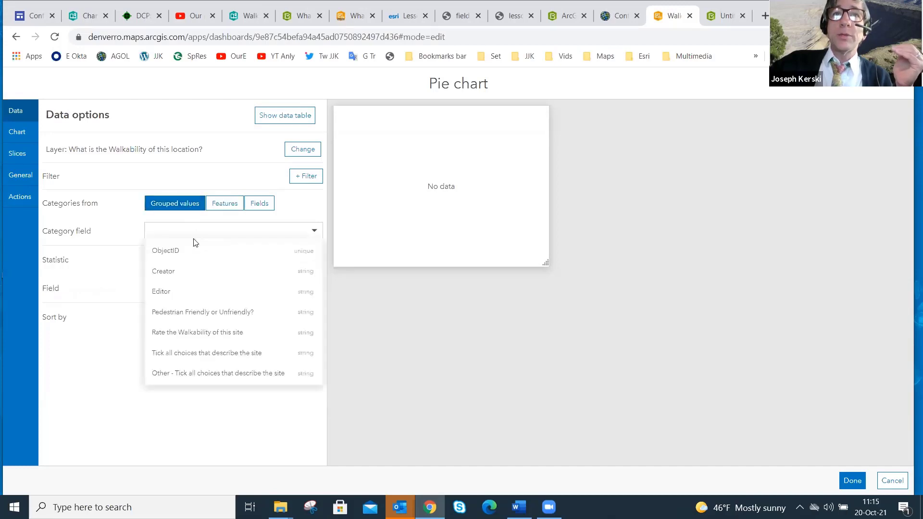
click(219, 313)
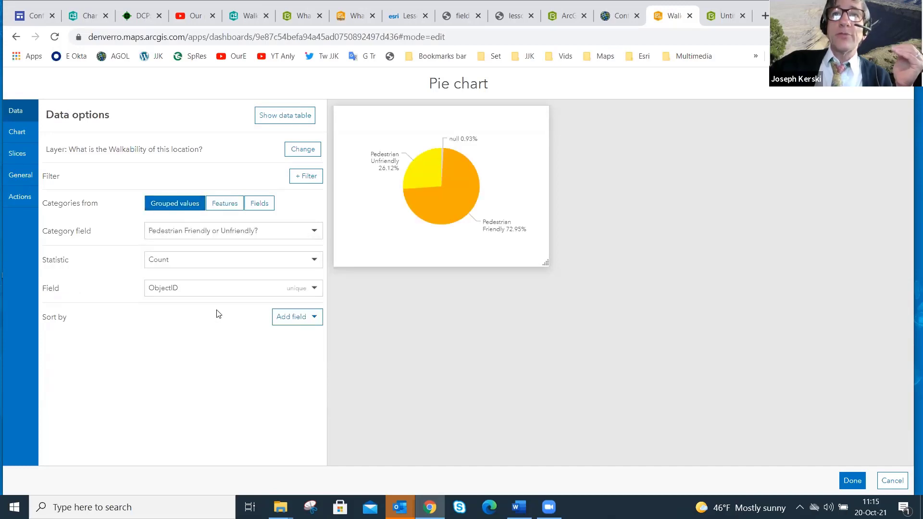
mouse_move(413, 201)
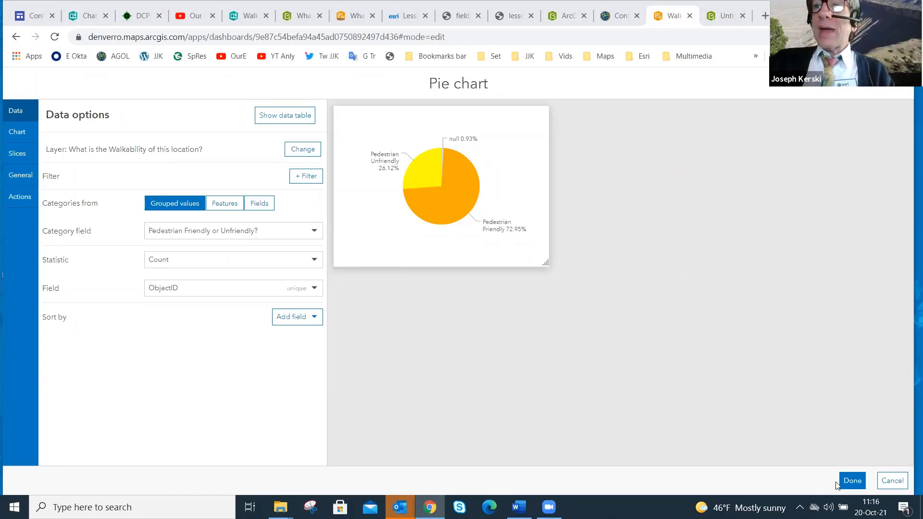
click(853, 480)
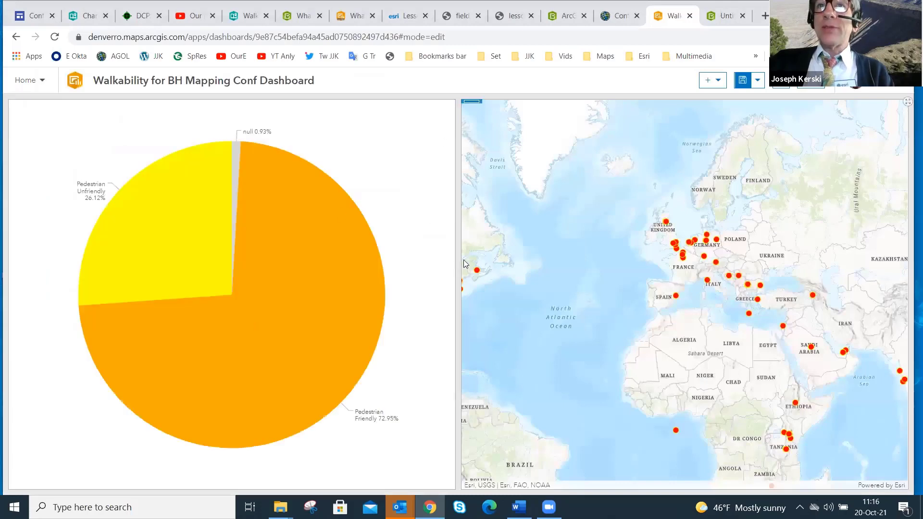
drag(459, 260, 246, 236)
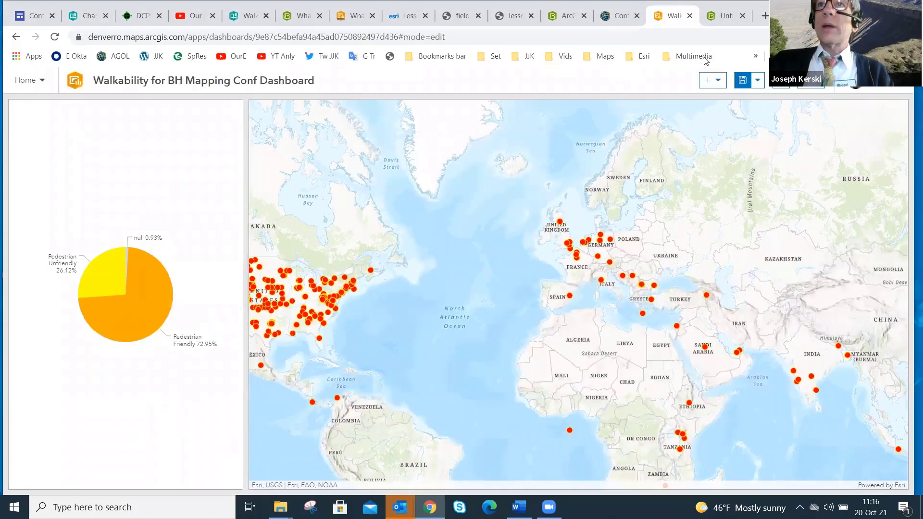
click(708, 83)
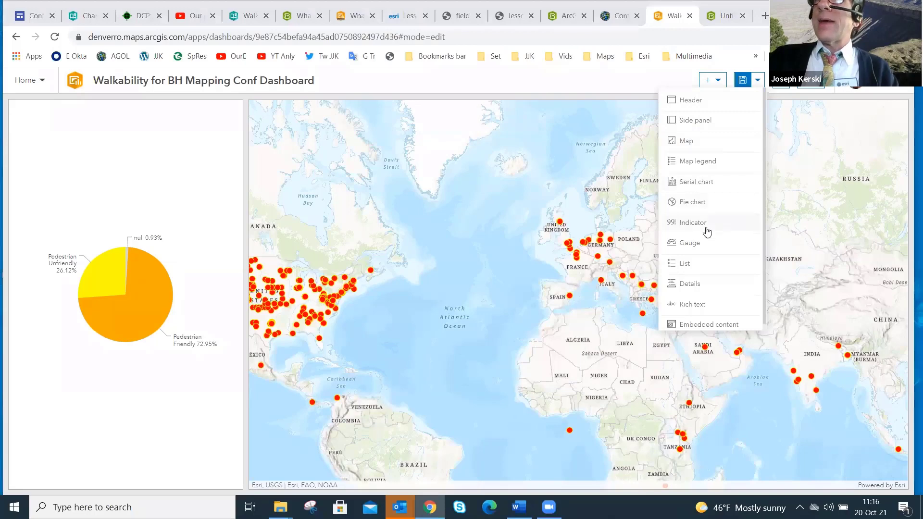
Add a gauge counting the walkability survey layer and size it beside the pie chart
click(698, 243)
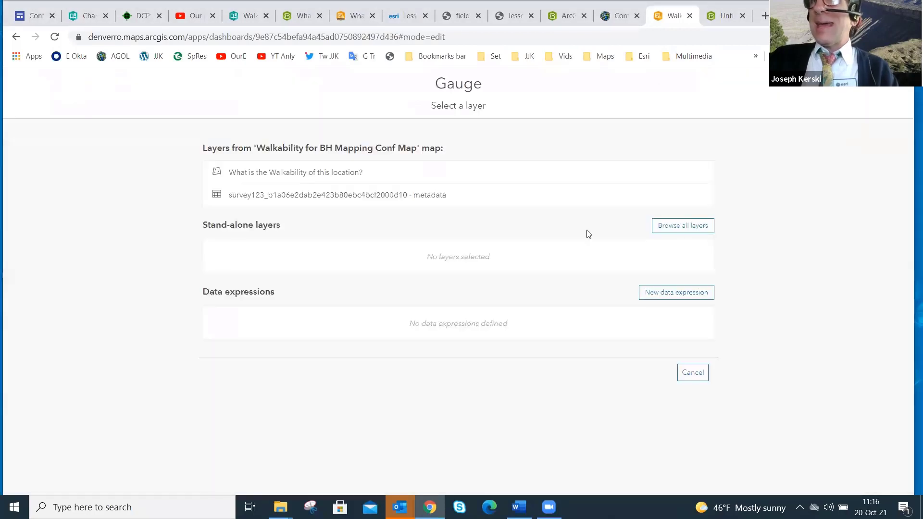
click(296, 173)
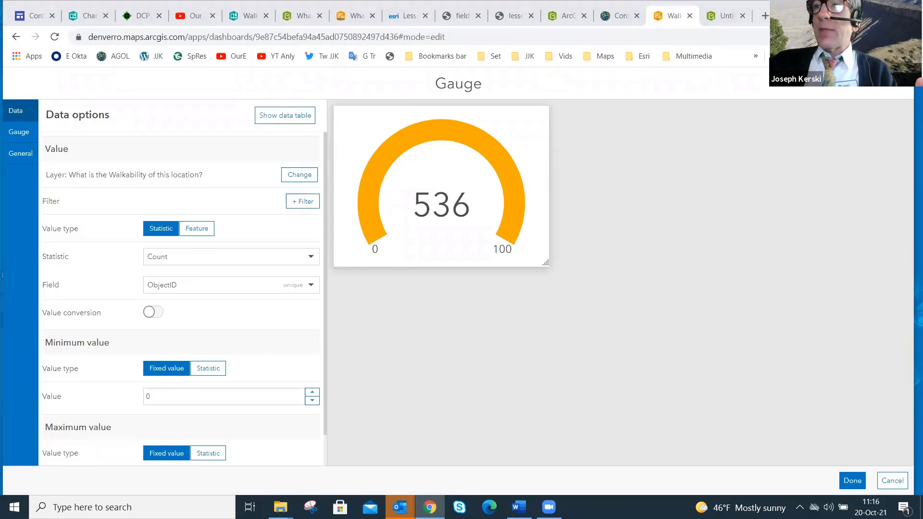
click(847, 482)
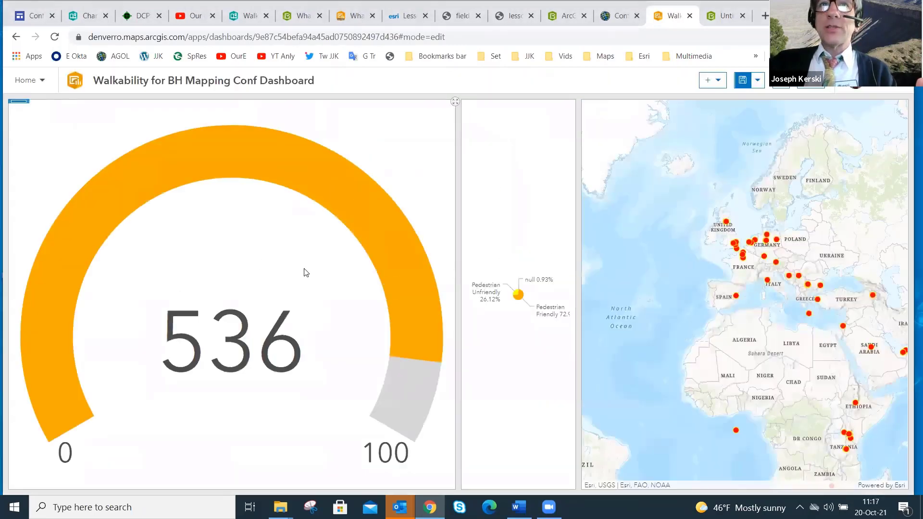
drag(458, 286, 280, 289)
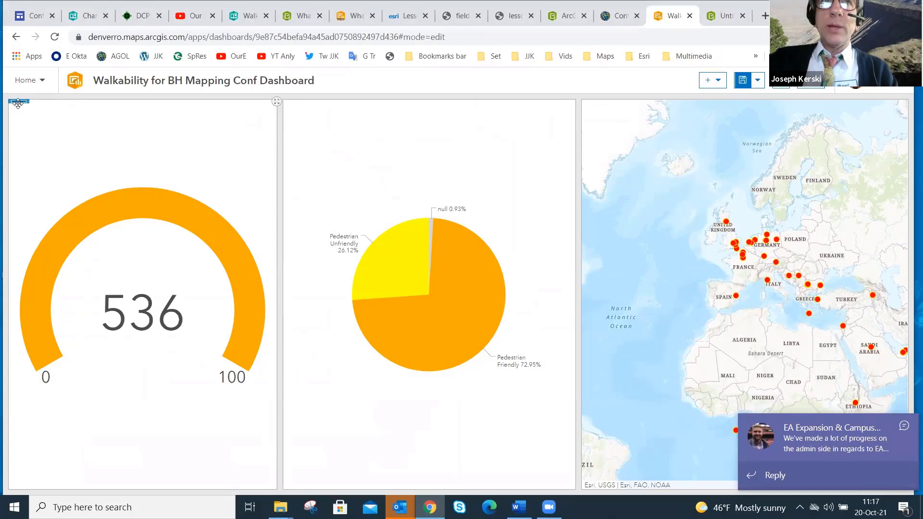
Stack the gauge above the pie chart, widen the map, and pan it toward the Pacific and Australia
mouse_move(18, 107)
drag(18, 108, 432, 112)
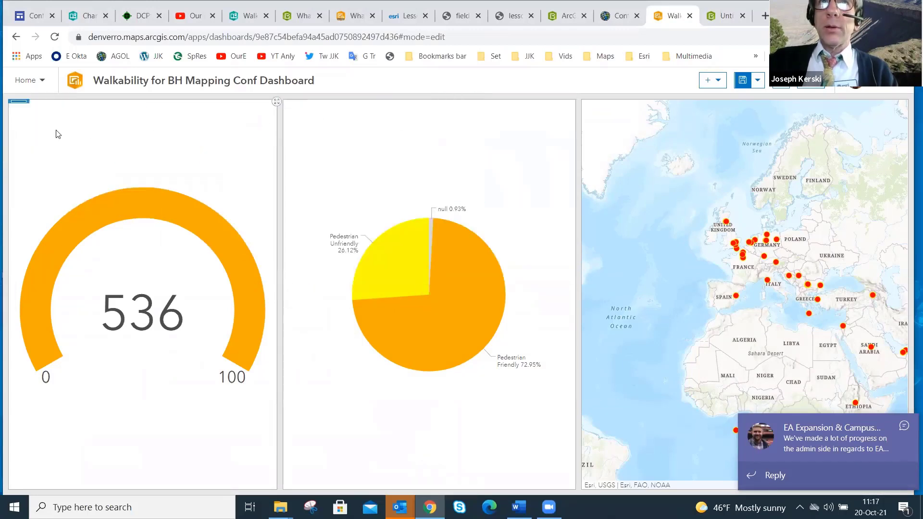
mouse_move(16, 100)
drag(18, 107, 432, 121)
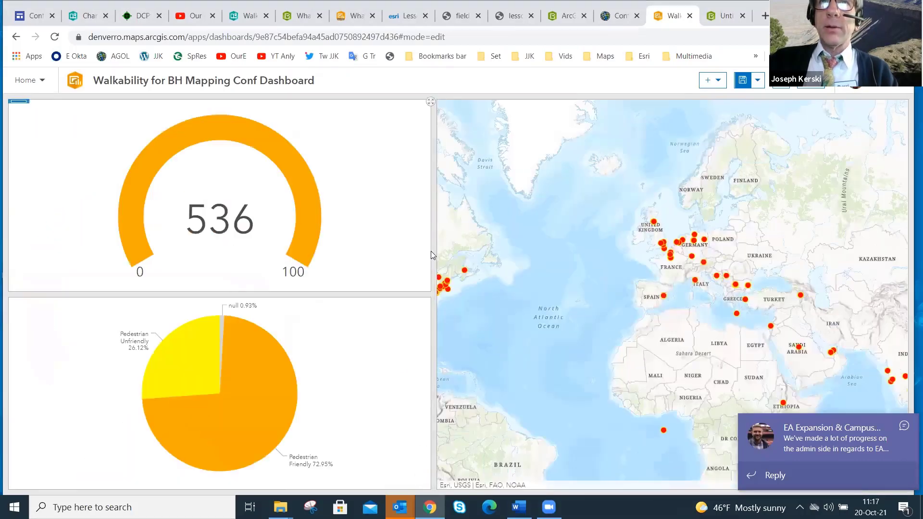
drag(430, 251, 269, 231)
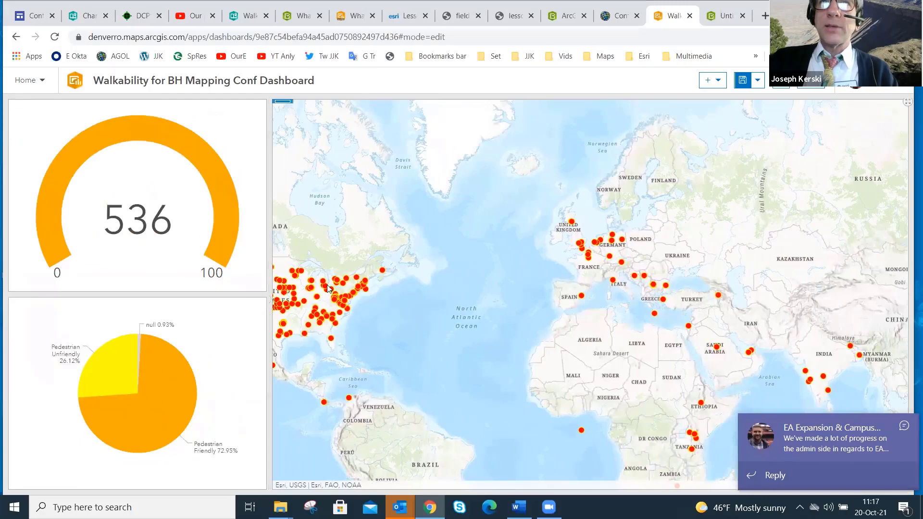
drag(292, 299, 438, 212)
drag(410, 256, 484, 264)
drag(386, 280, 531, 263)
drag(451, 299, 531, 307)
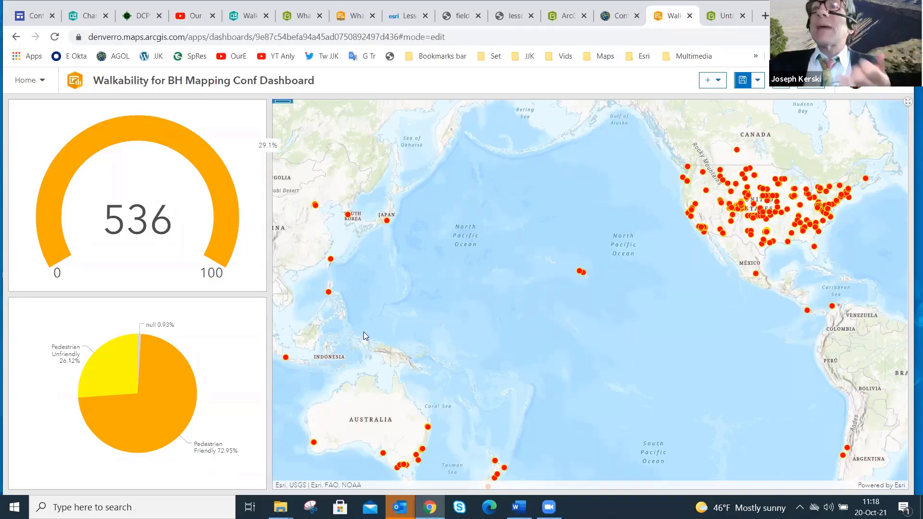
Save the dashboard, then switch to the lesson slides PDF
click(757, 80)
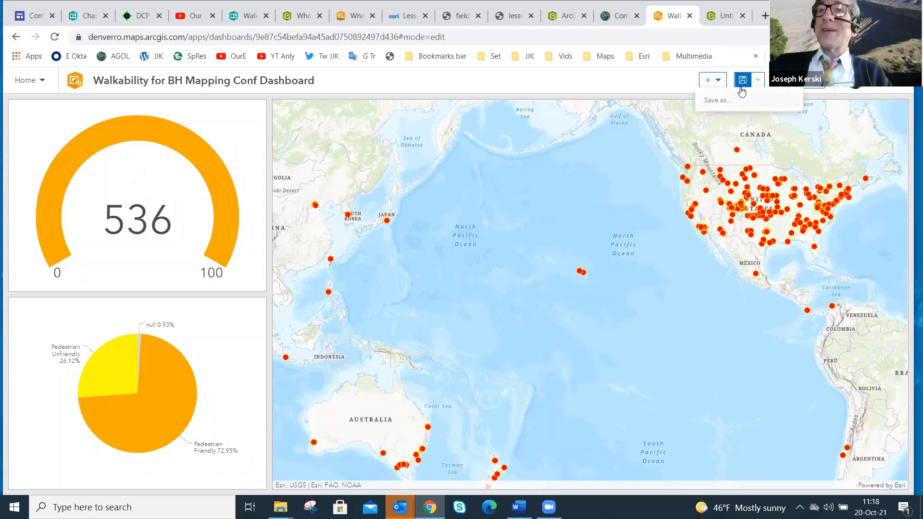
click(743, 81)
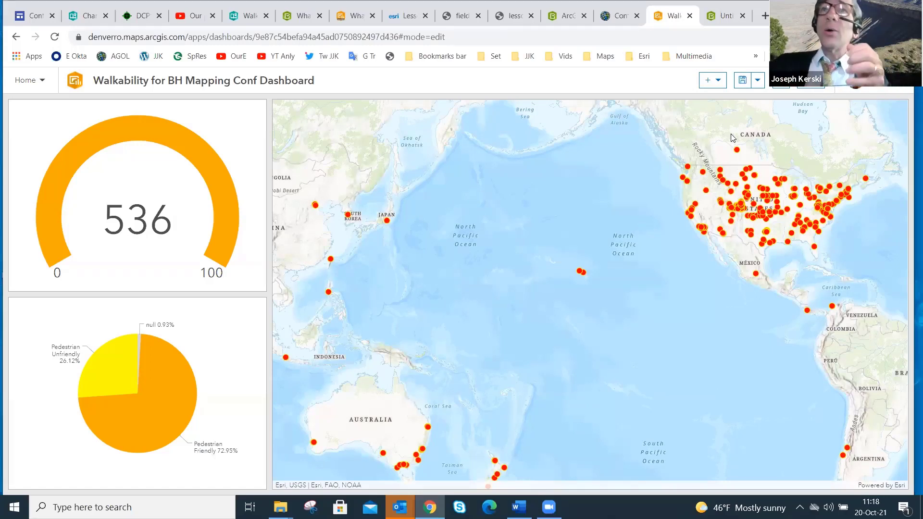
click(515, 18)
Review the field data slides up to section 4, Create Story Map, then view the Esri lesson blog post
click(469, 18)
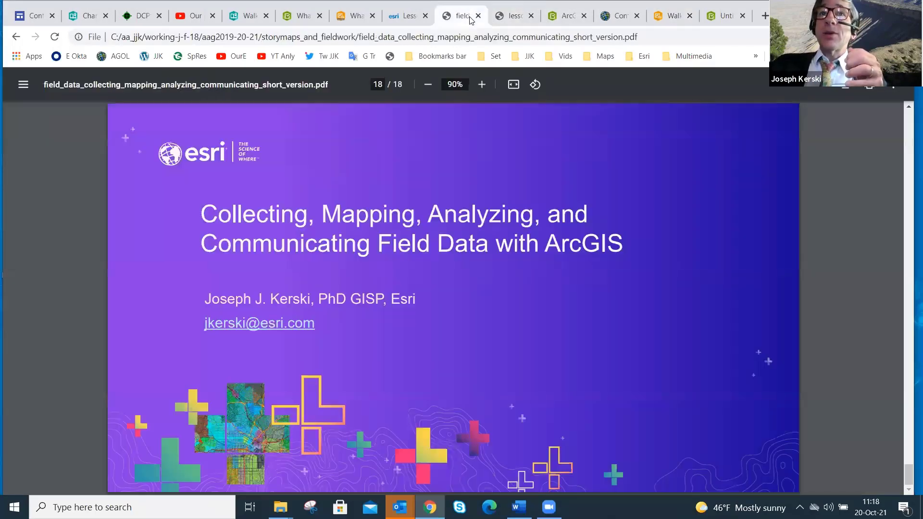
scroll(287, 233, up, 5)
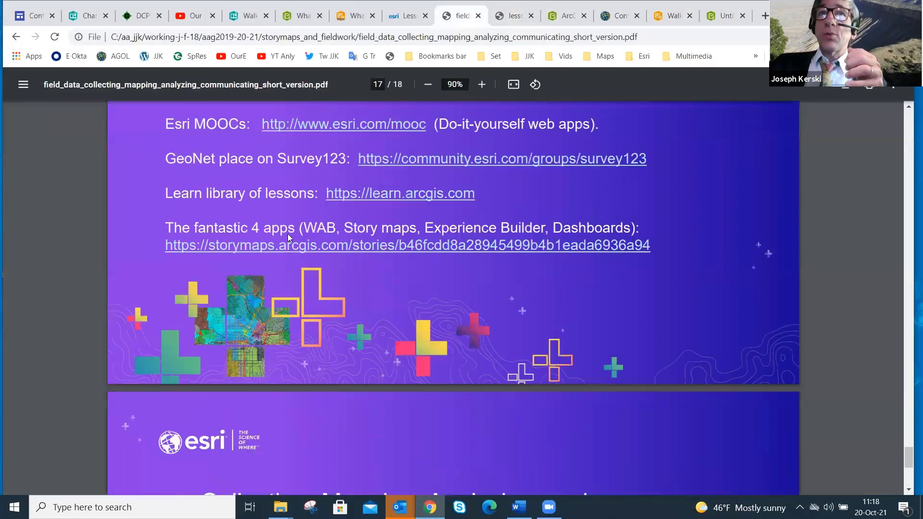
scroll(287, 234, up, 20)
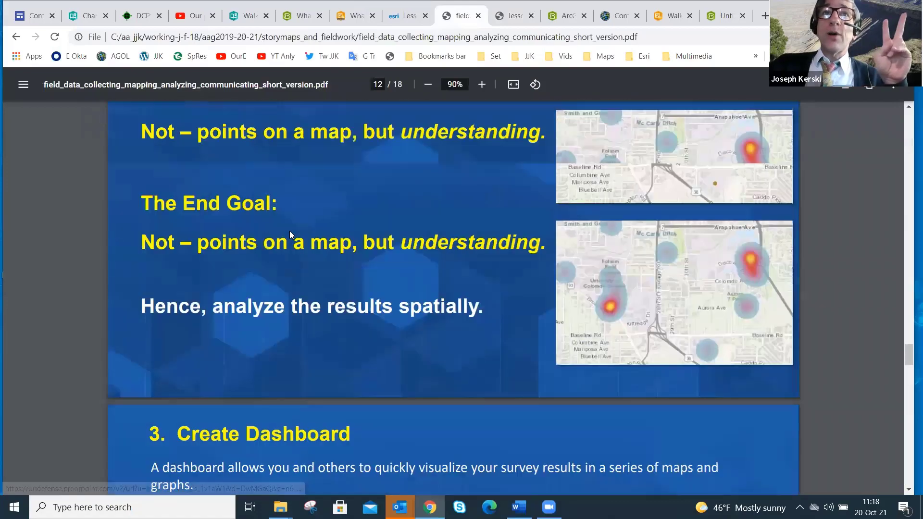
scroll(288, 233, up, 10)
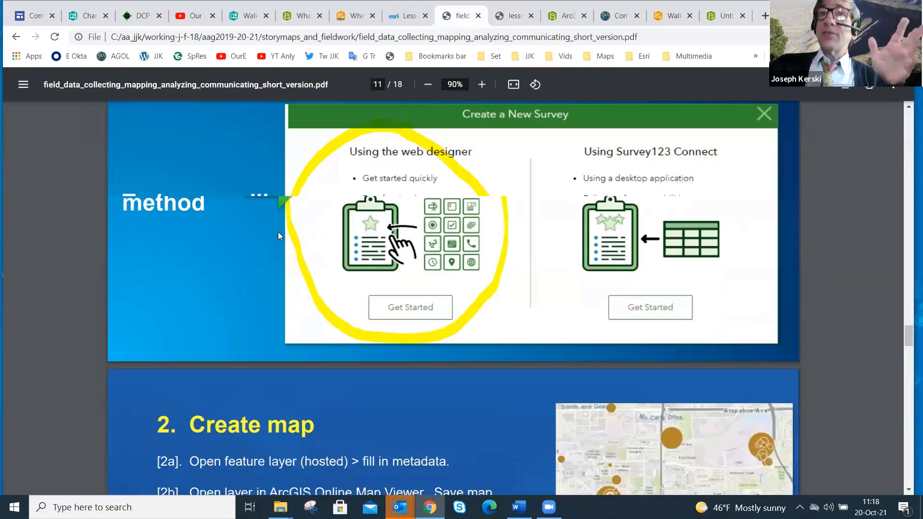
scroll(278, 235, down, 5)
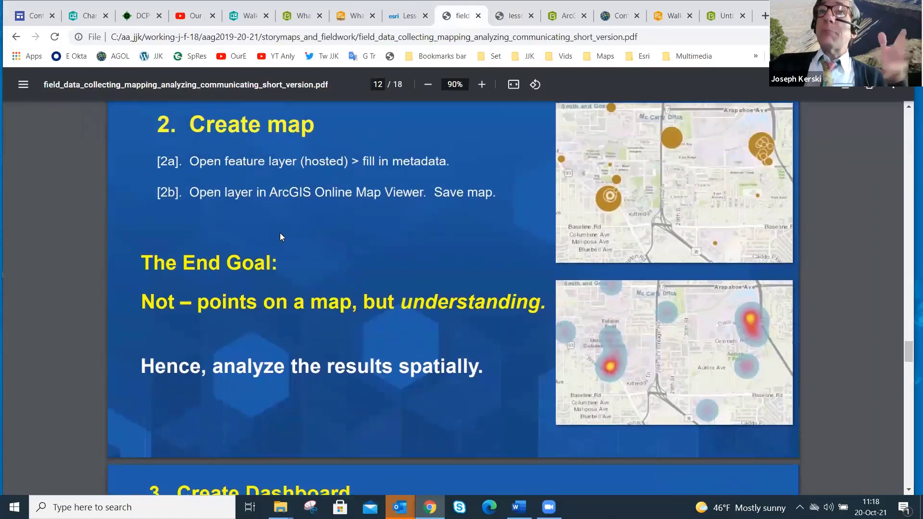
scroll(281, 236, down, 2)
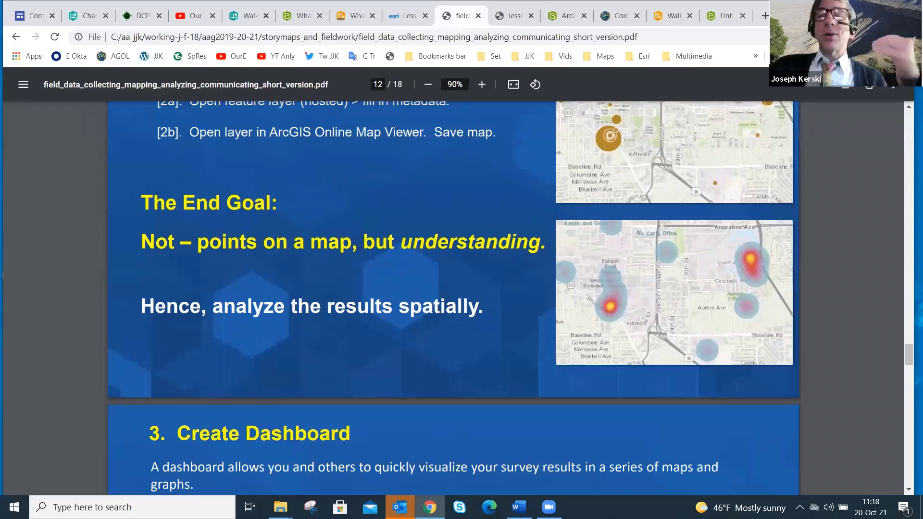
scroll(437, 233, down, 10)
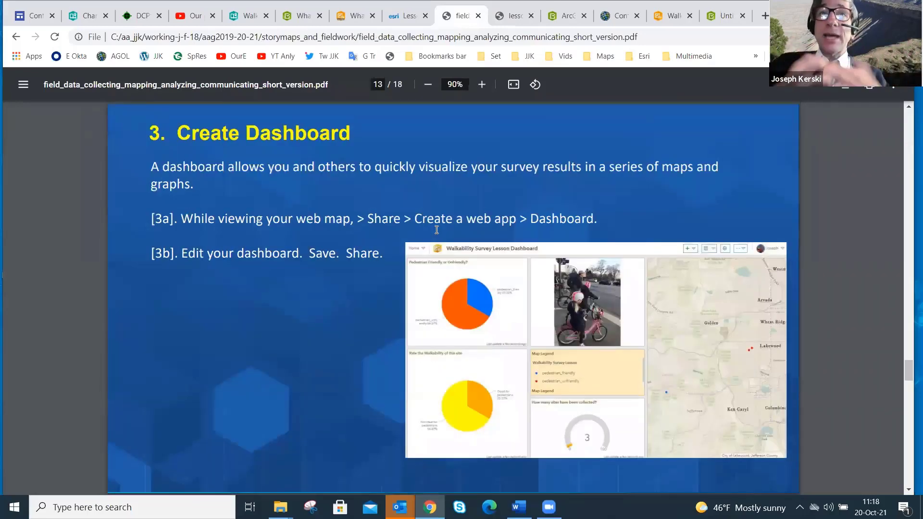
scroll(436, 229, down, 10)
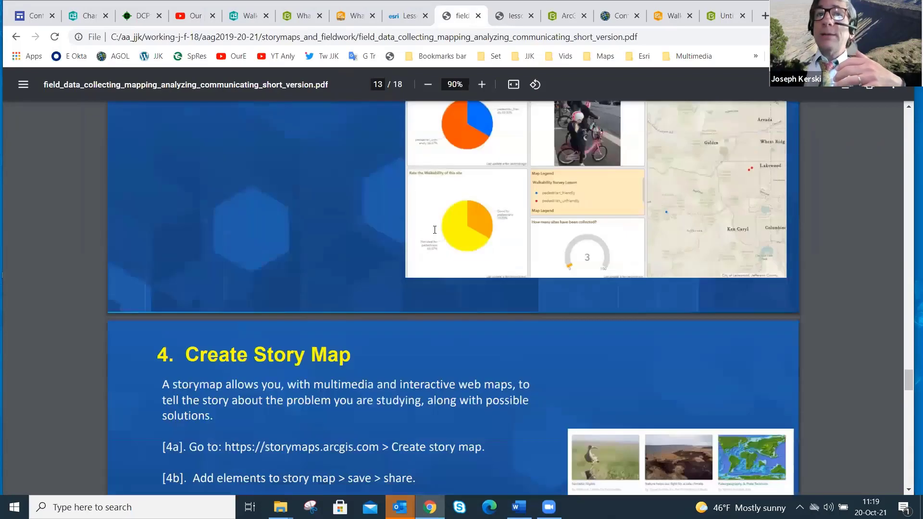
scroll(435, 230, down, 4)
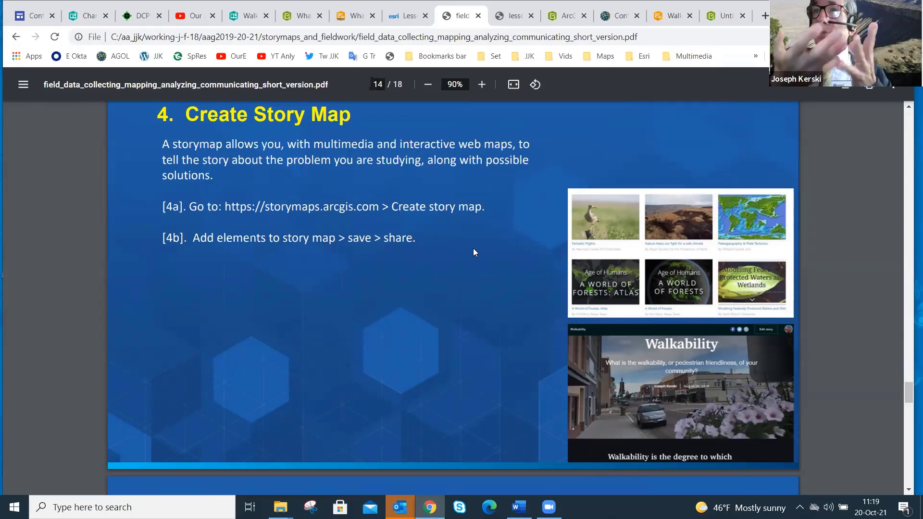
click(398, 18)
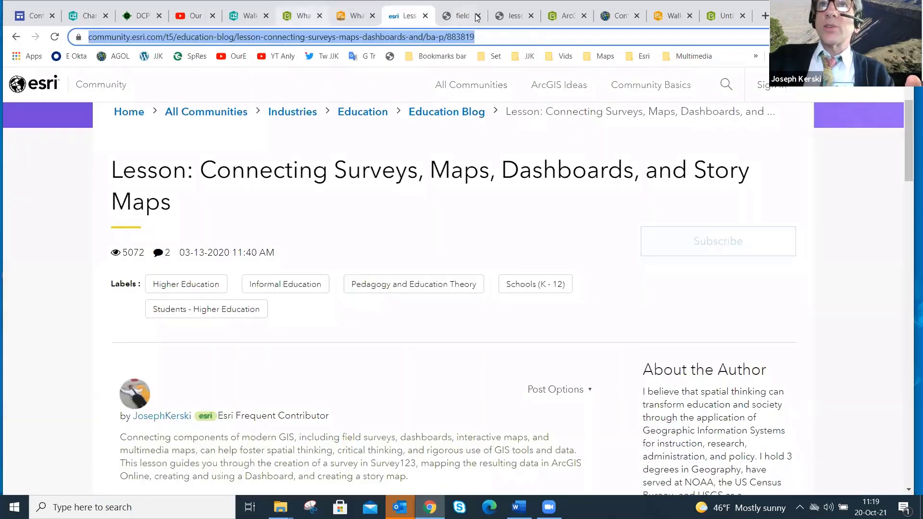
From the walkability survey content page, open ArcGIS StoryMaps in a new tab via the app launcher
click(618, 17)
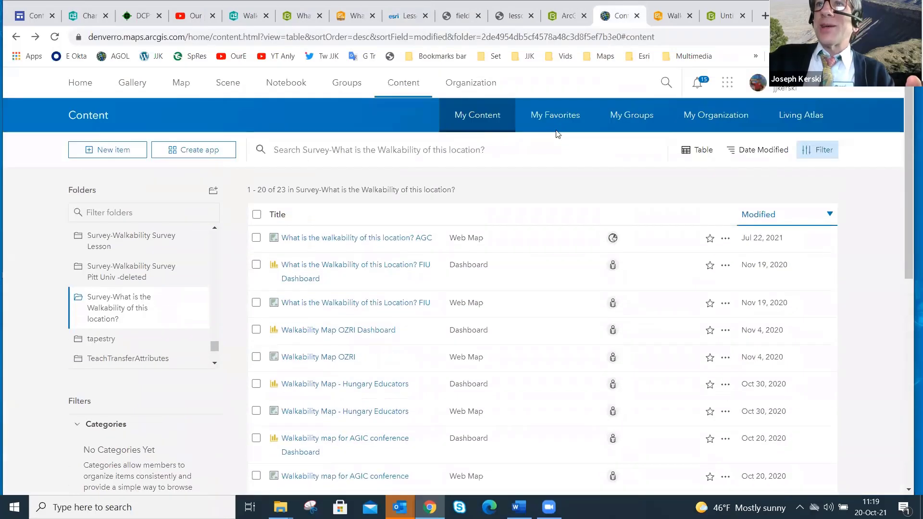
click(728, 82)
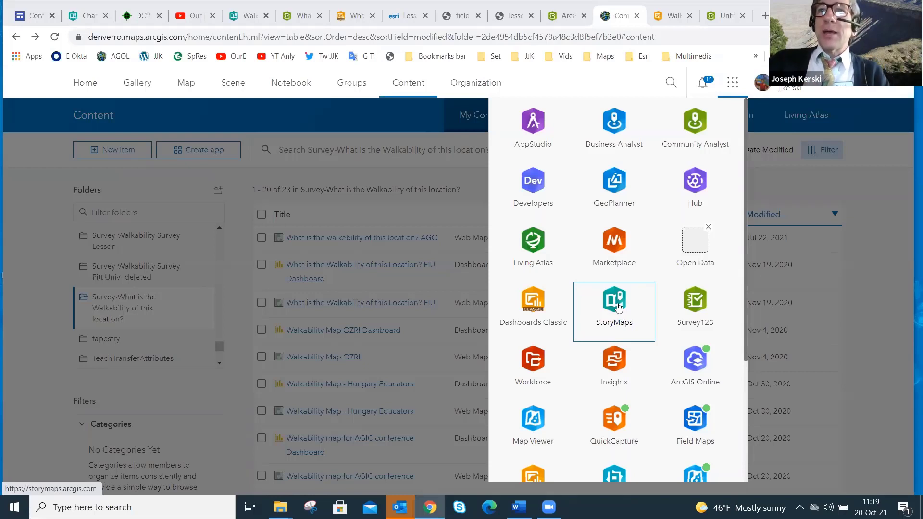
right_click(619, 307)
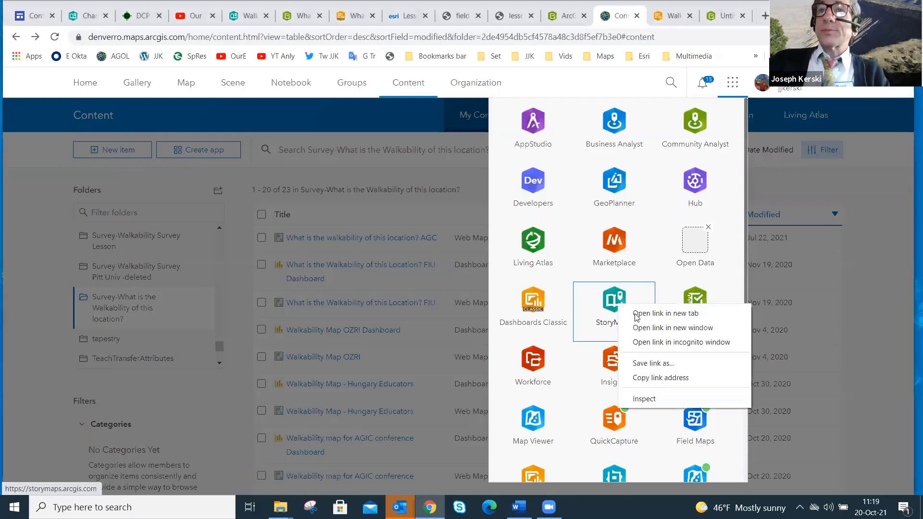
click(637, 314)
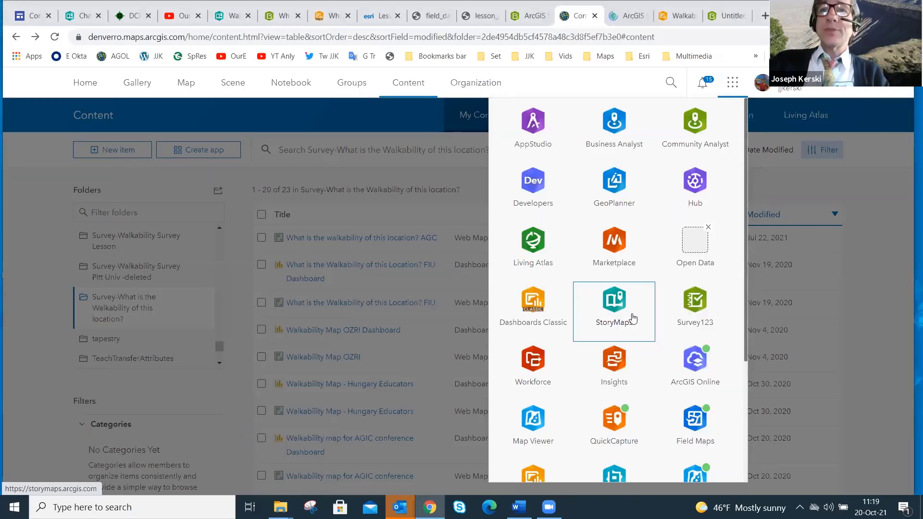
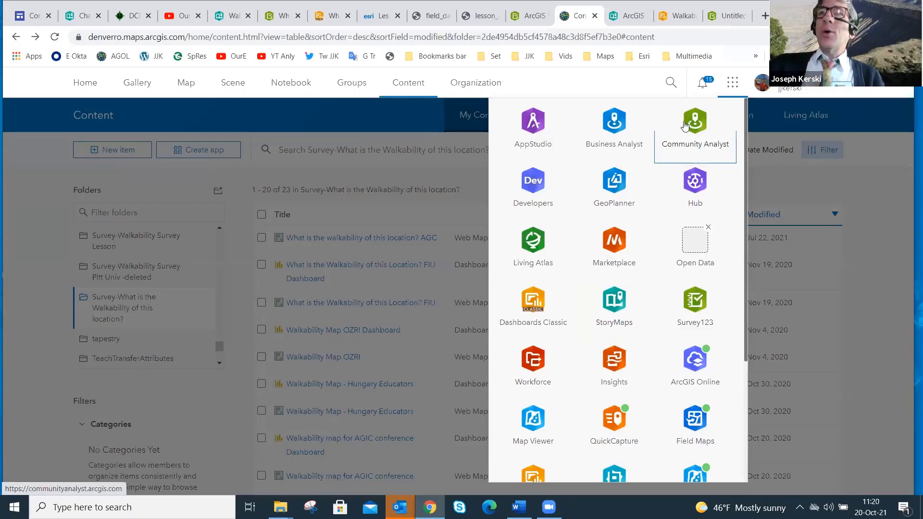
Open ArcGIS StoryMaps from the ArcGIS Online app launcher
click(632, 16)
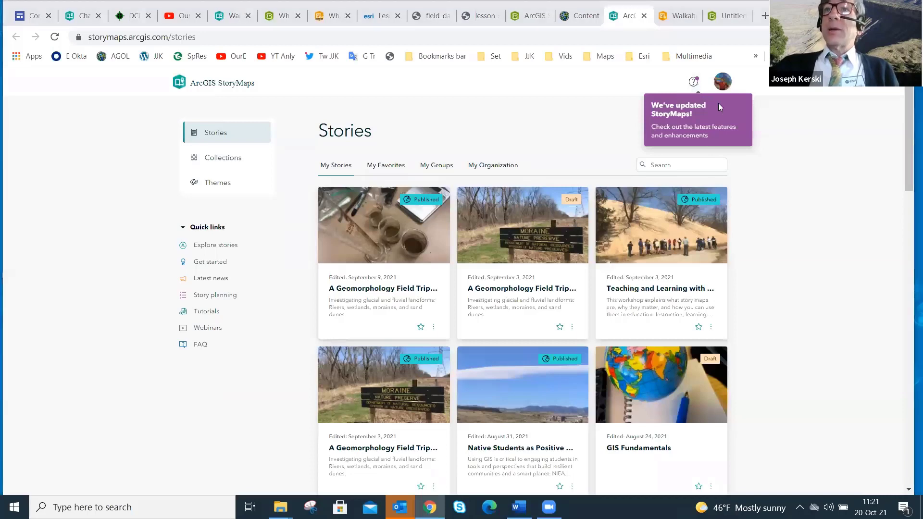
Dismiss the what's-new notice, start a blank story from scratch, and return to the lesson PDF
click(768, 115)
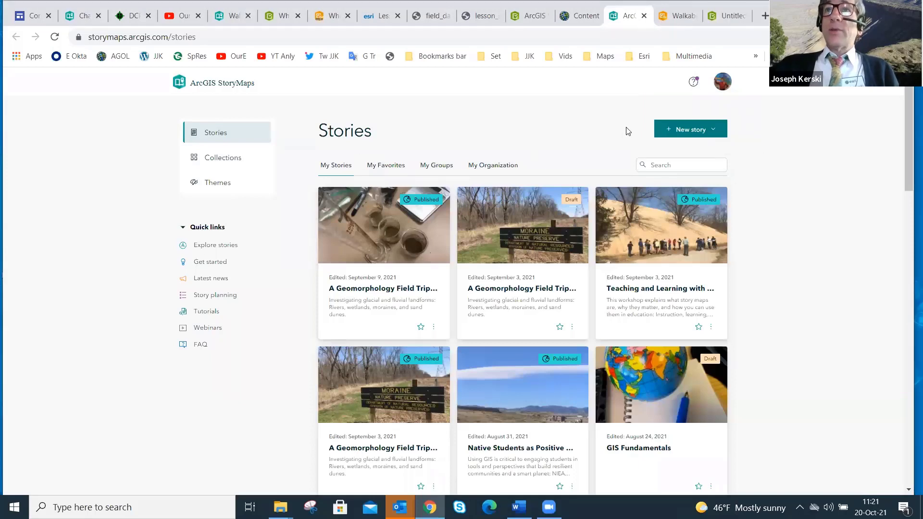
click(688, 134)
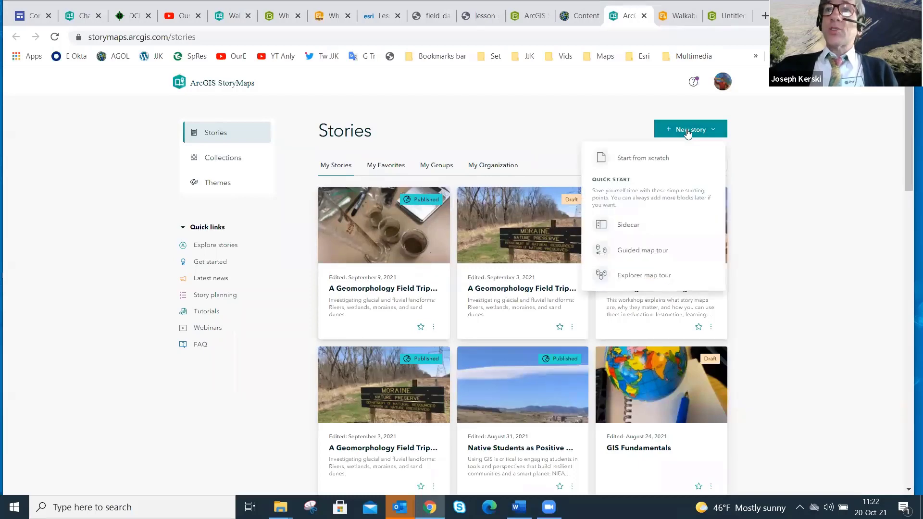
click(626, 162)
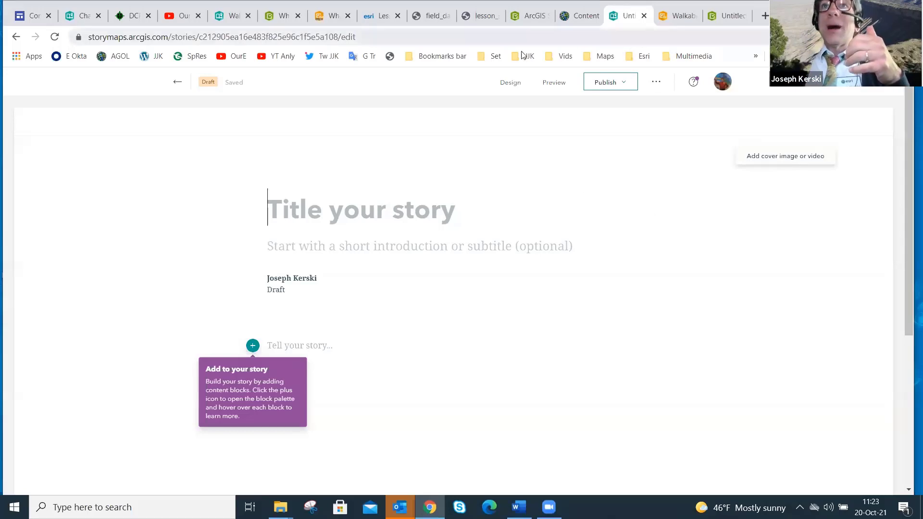
click(476, 17)
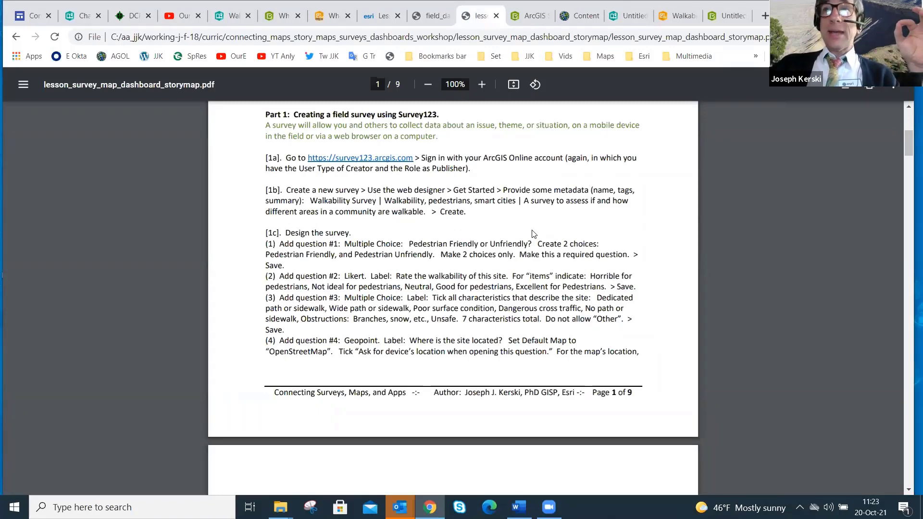
Scroll the lesson PDF to page 6's step 4b list of story items
scroll(534, 234, down, 15)
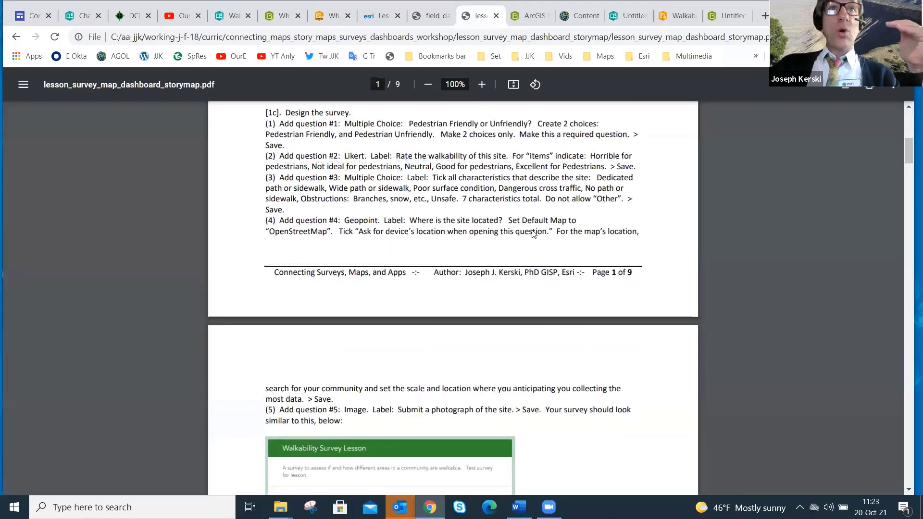
scroll(534, 234, down, 15)
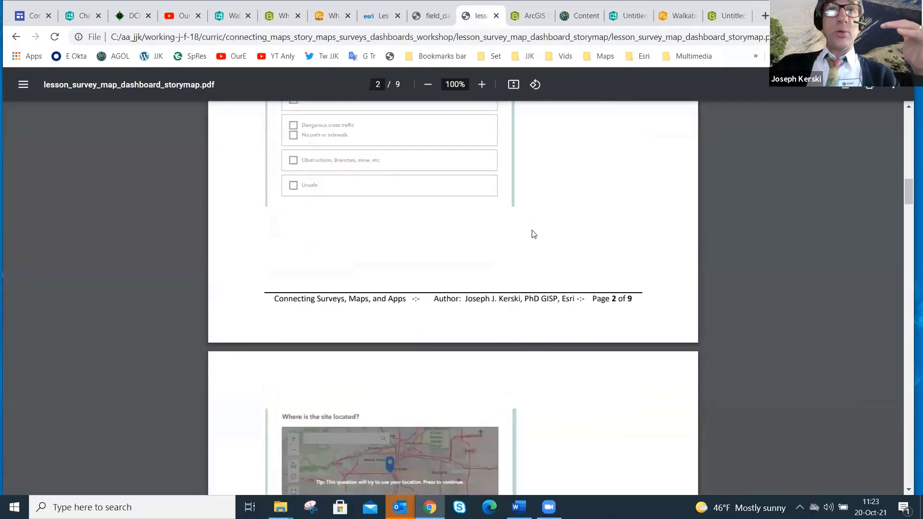
scroll(534, 234, down, 15)
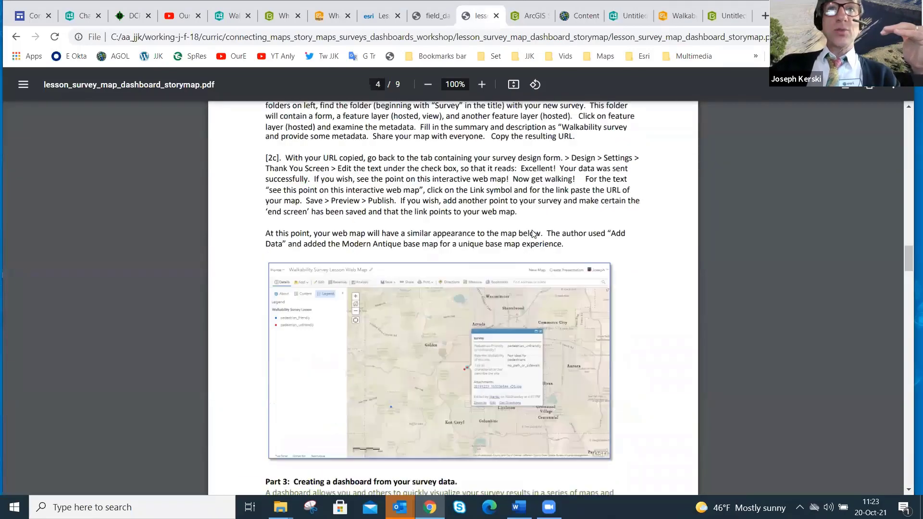
scroll(533, 234, down, 7)
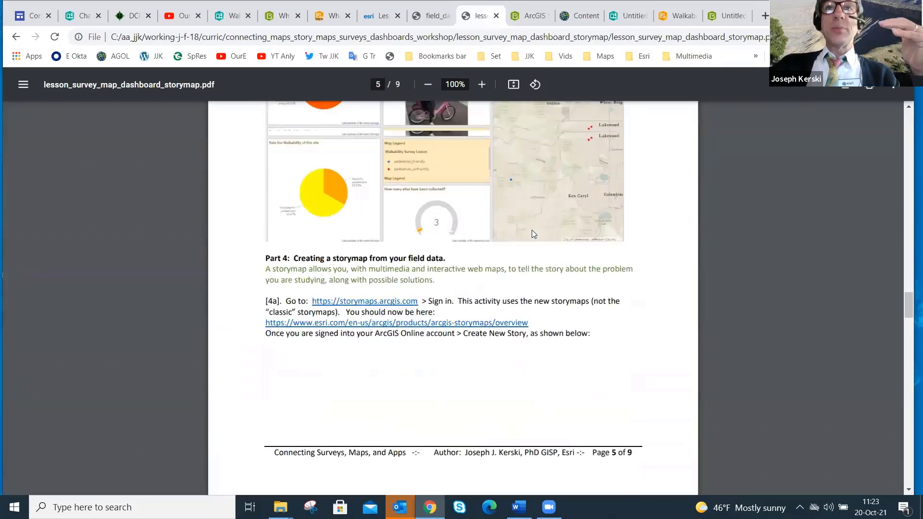
scroll(532, 234, up, 4)
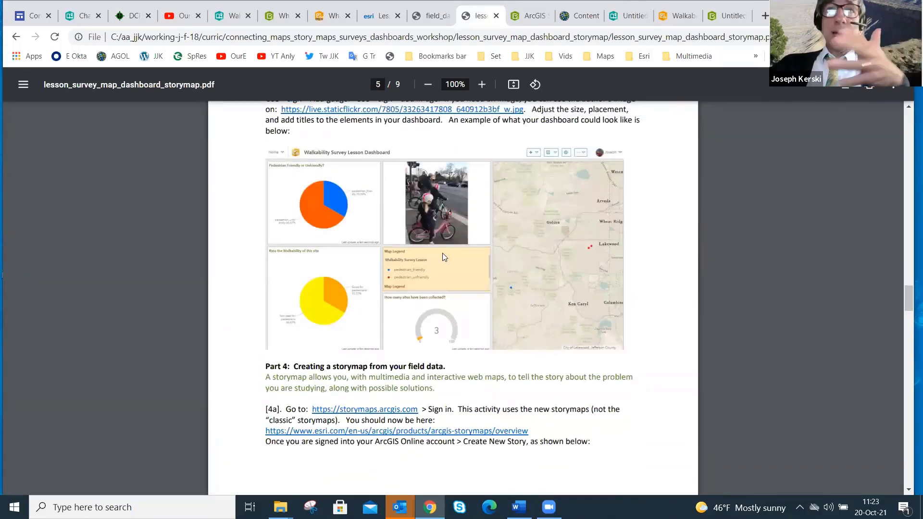
scroll(523, 263, down, 5)
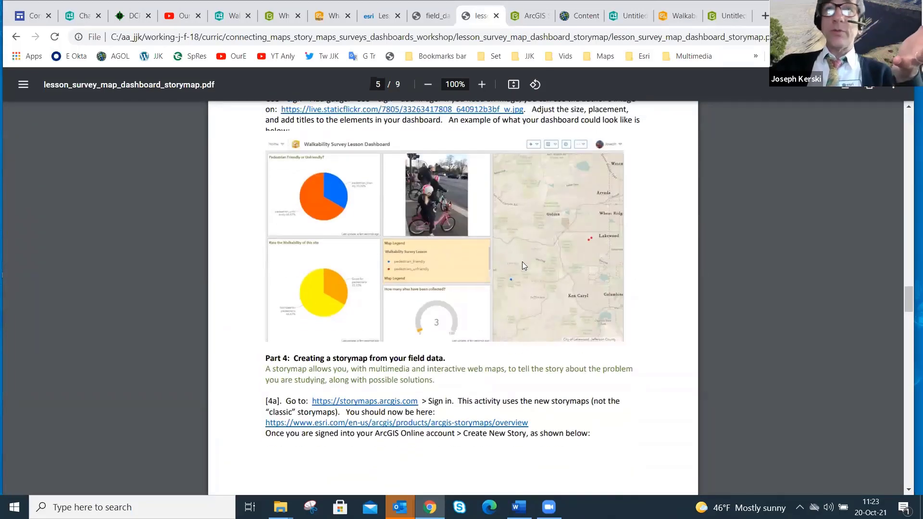
scroll(524, 266, down, 7)
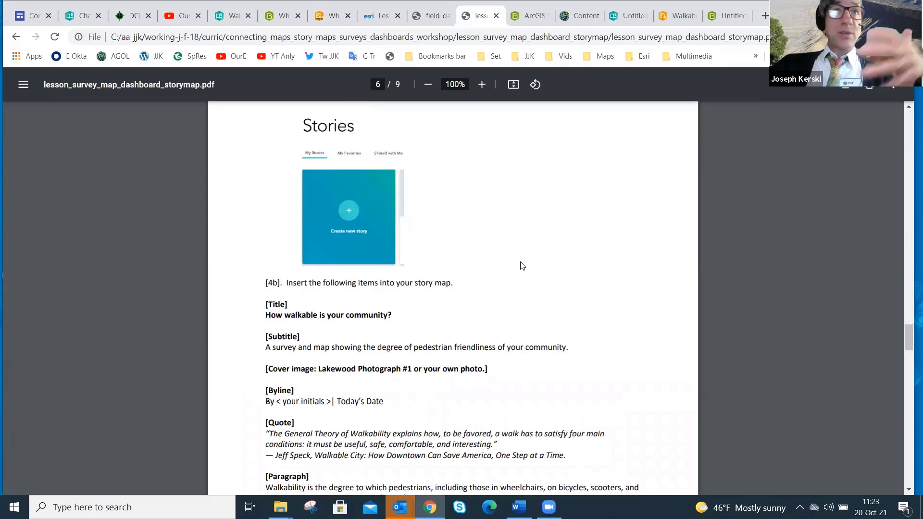
Copy the title 'How walkable is your community?' from the lesson into the story title
triple_click(337, 320)
key(ctrl+c)
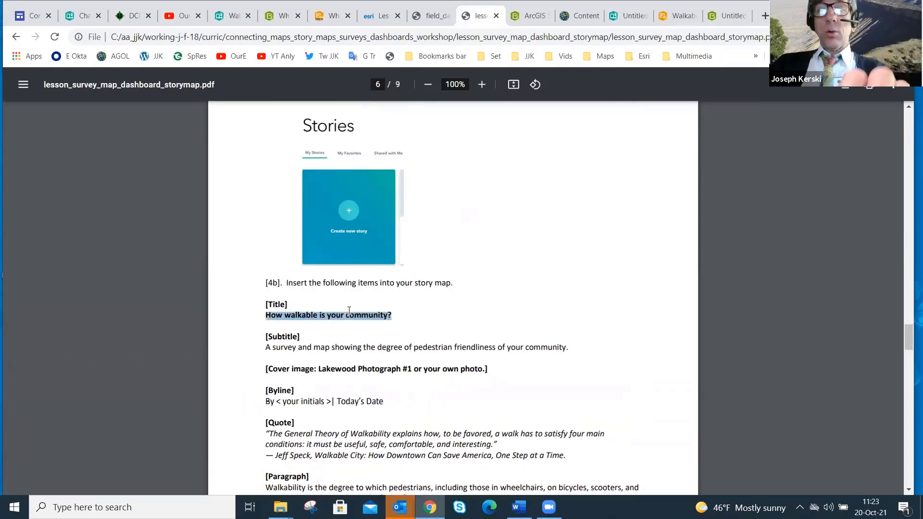
click(719, 17)
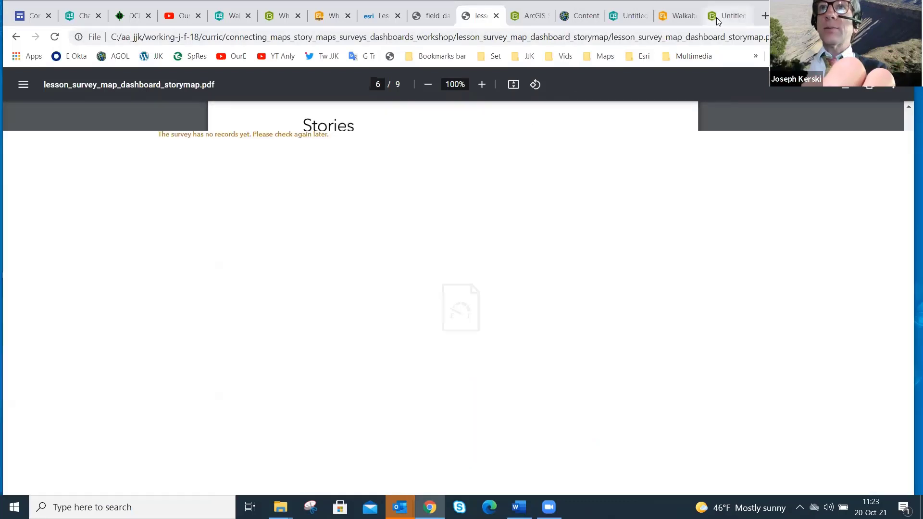
click(628, 16)
click(408, 206)
key(ctrl+v)
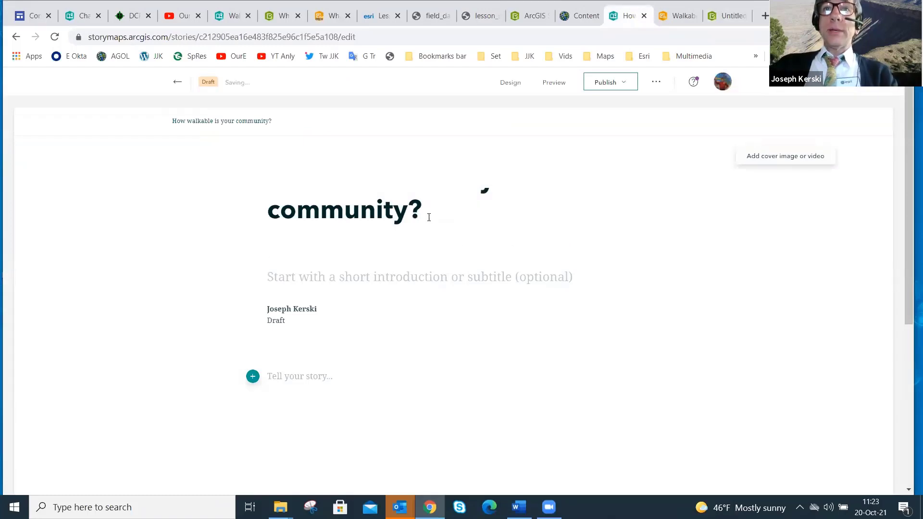
click(427, 215)
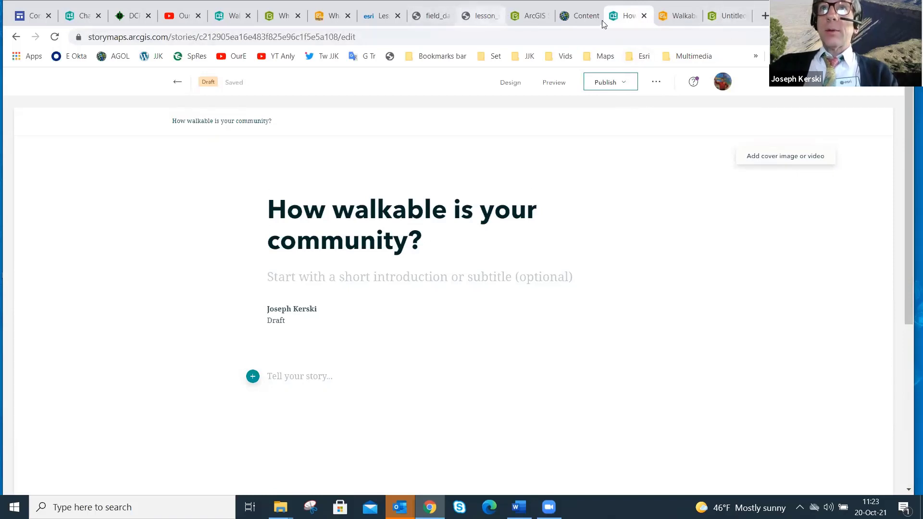
Copy the lesson's pedestrian-friendliness subtitle into the story's subtitle field
drag(625, 16, 526, 17)
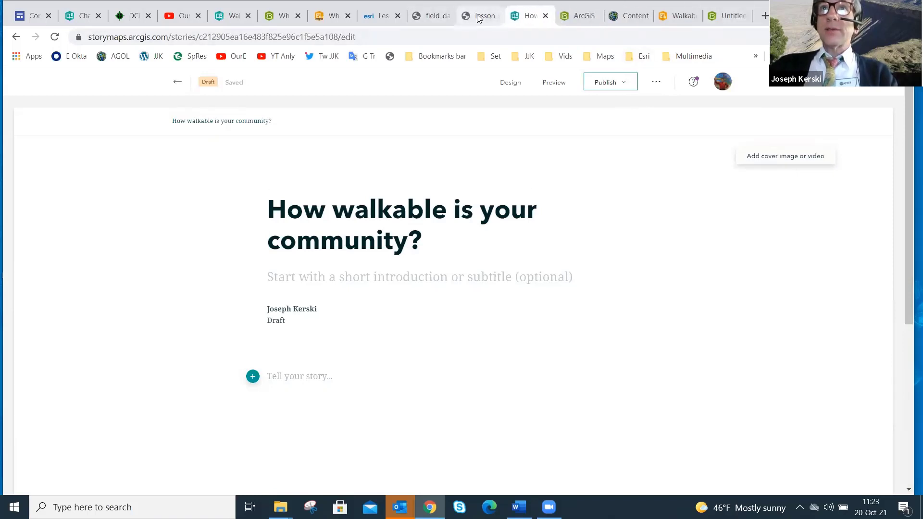
click(478, 16)
triple_click(368, 346)
key(ctrl+c)
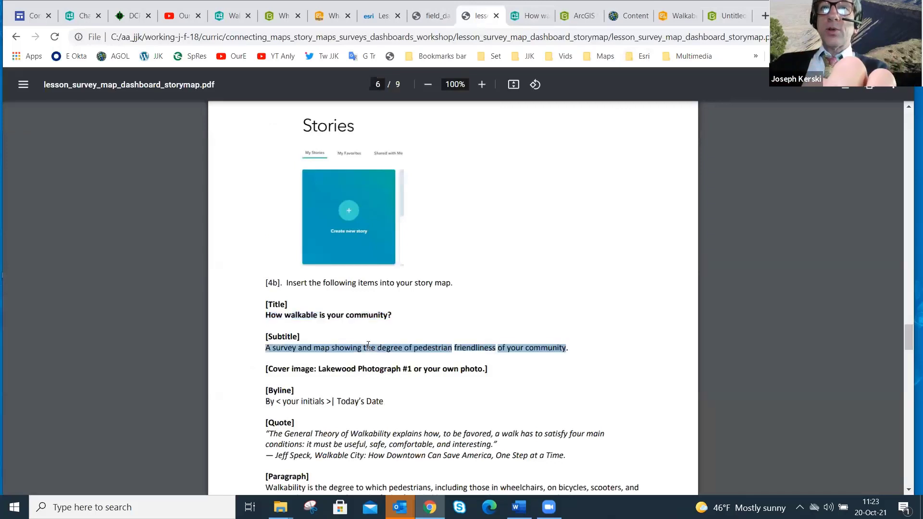
click(529, 16)
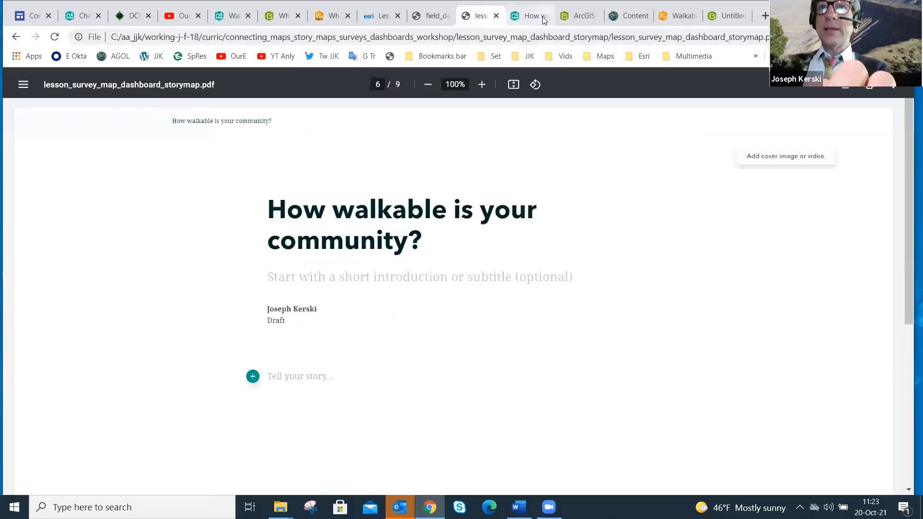
click(416, 272)
key(ctrl+v)
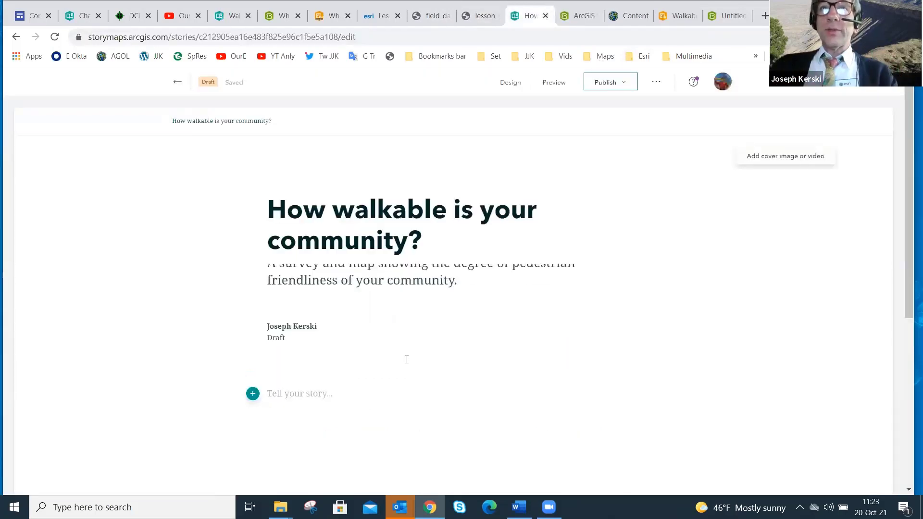
Copy the Jeff Speck walkability quote from the lesson PDF
click(483, 16)
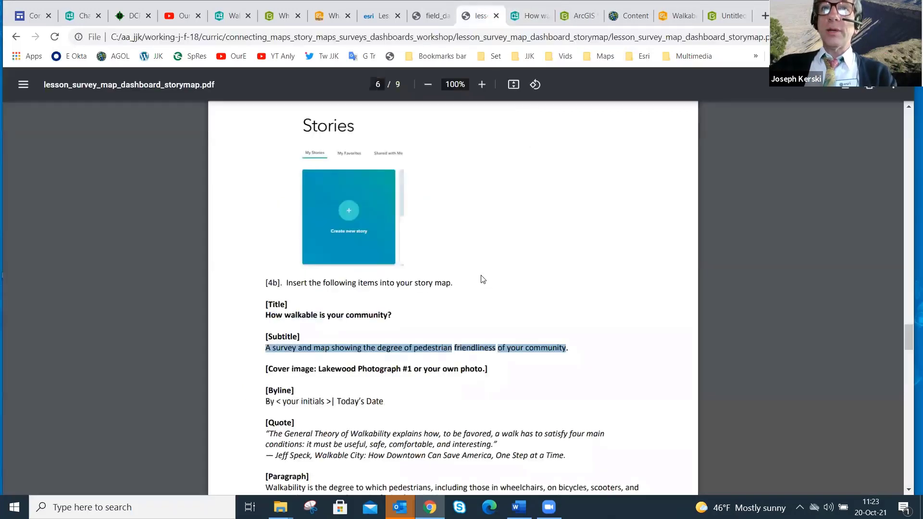
scroll(483, 279, down, 3)
scroll(446, 286, down, 1)
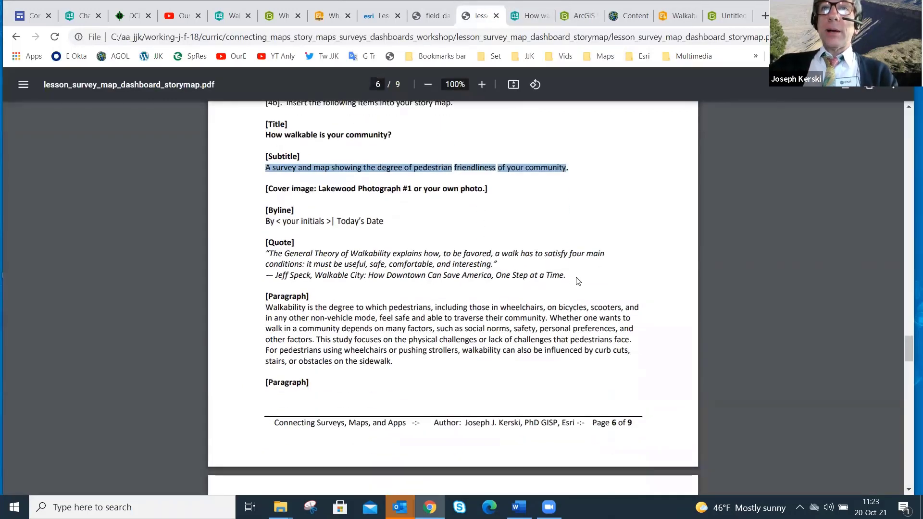
drag(565, 276, 262, 254)
key(ctrl+c)
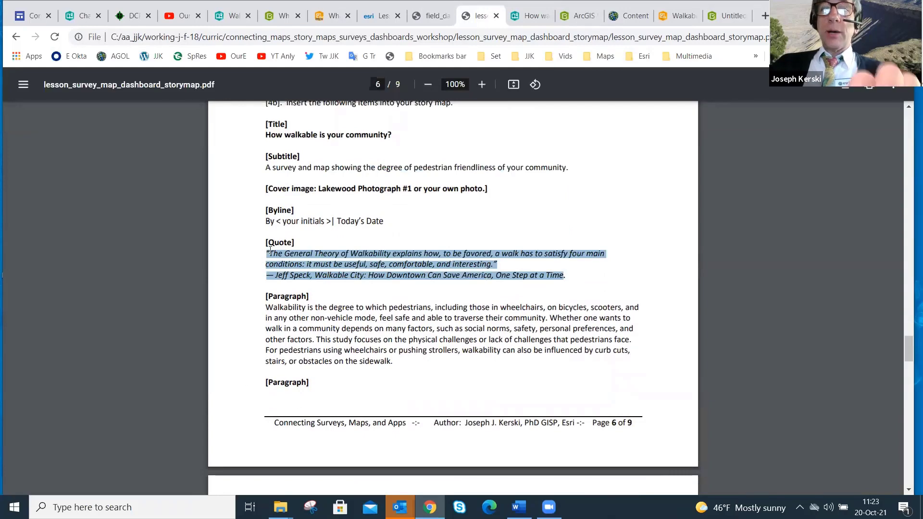
click(529, 16)
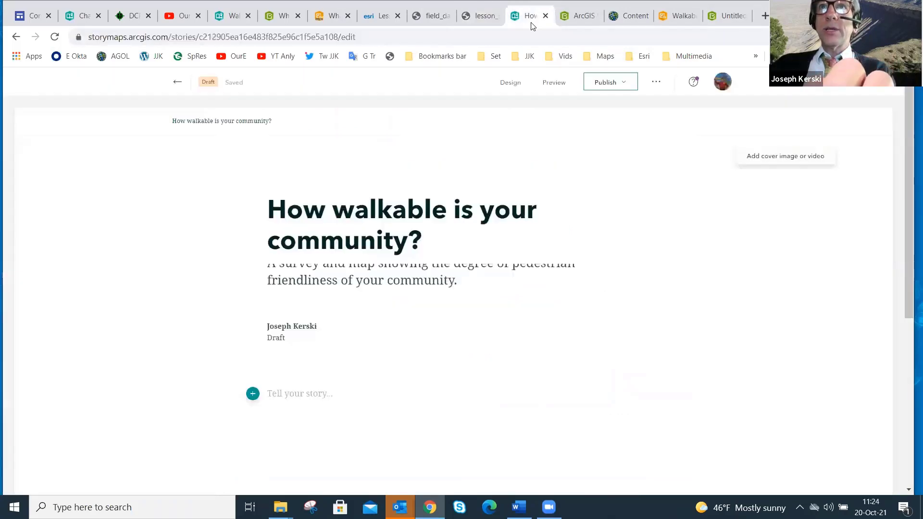
scroll(291, 365, down, 1)
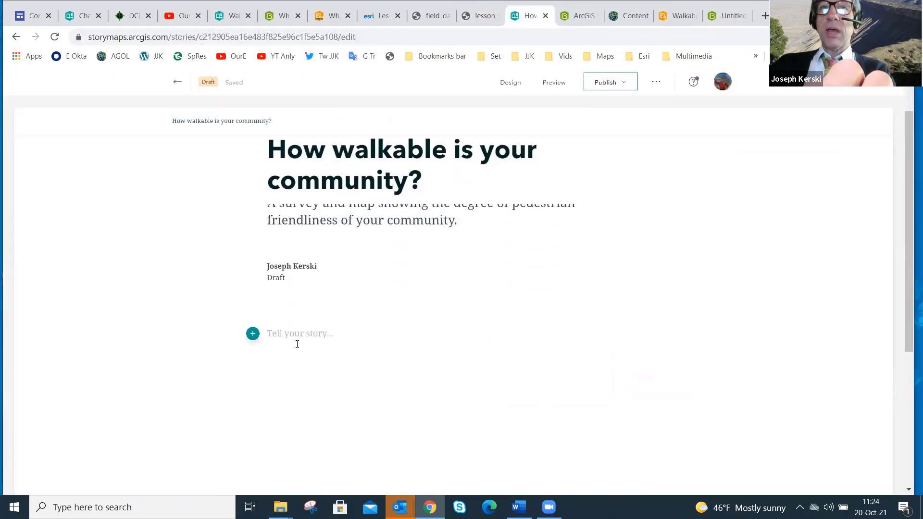
Add a text block with the pasted Jeff Speck walkability quote, styled in italics
click(253, 335)
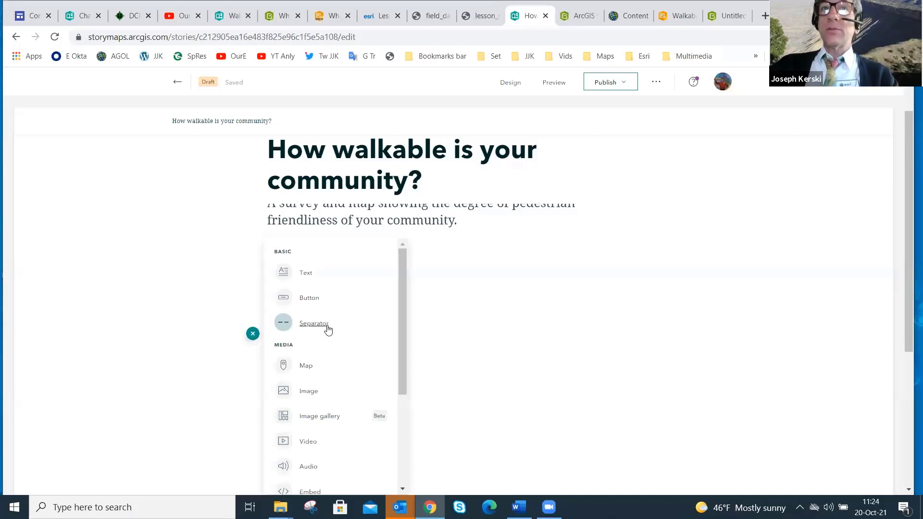
click(305, 275)
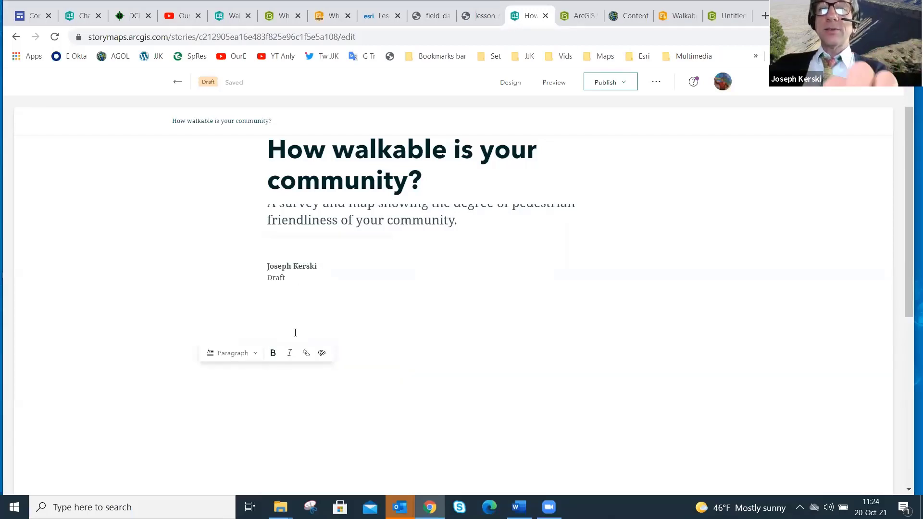
key(ctrl+v)
triple_click(320, 348)
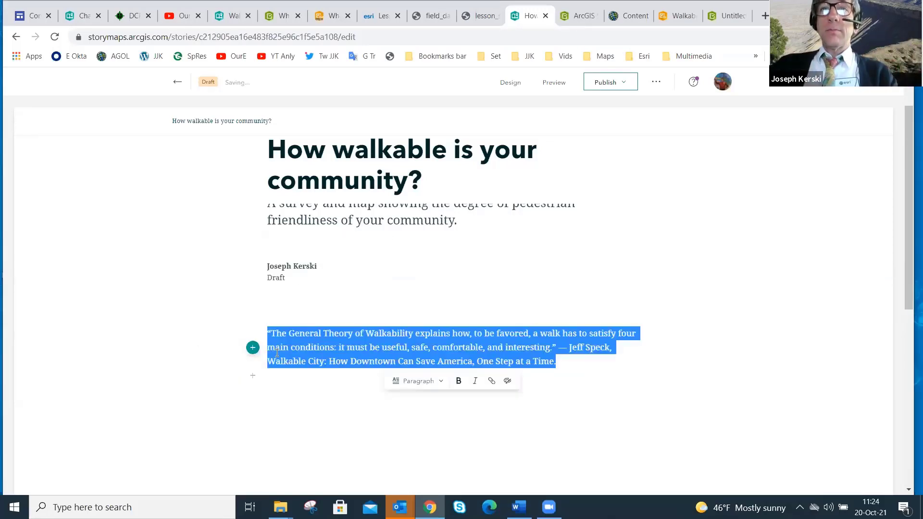
click(418, 380)
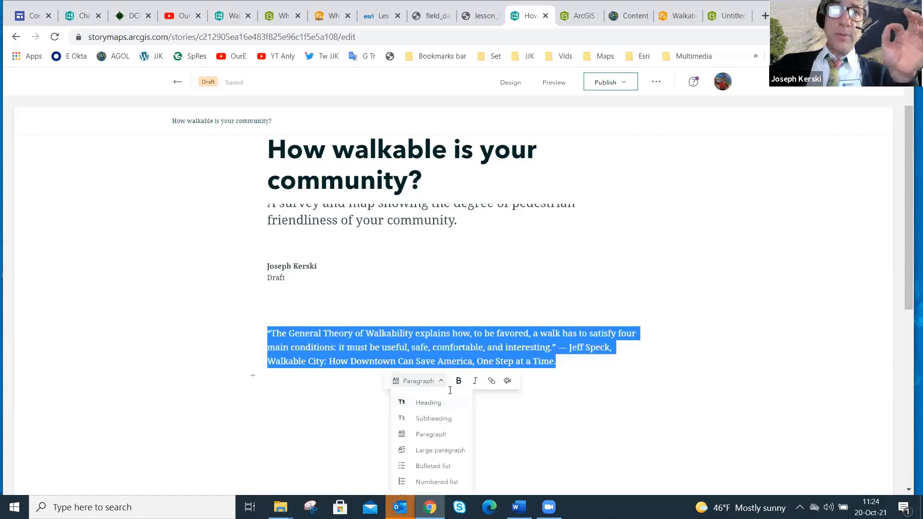
scroll(450, 391, down, 1)
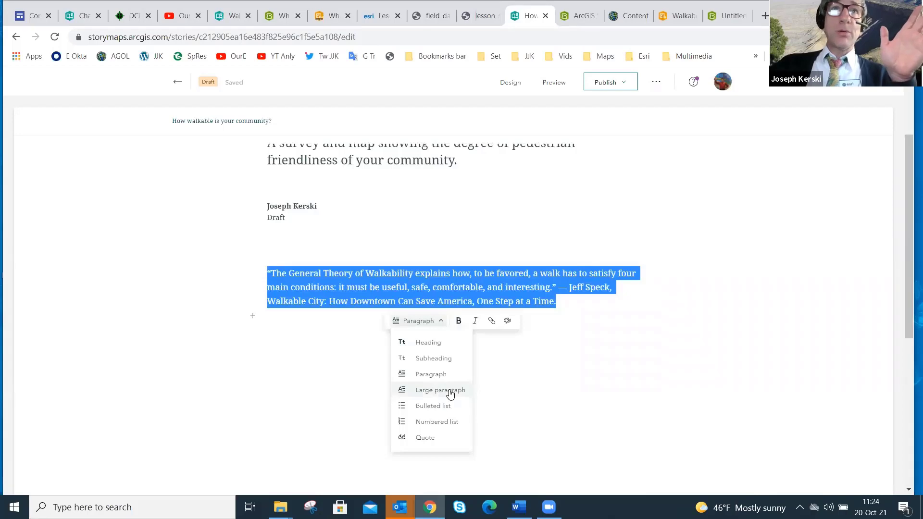
click(474, 322)
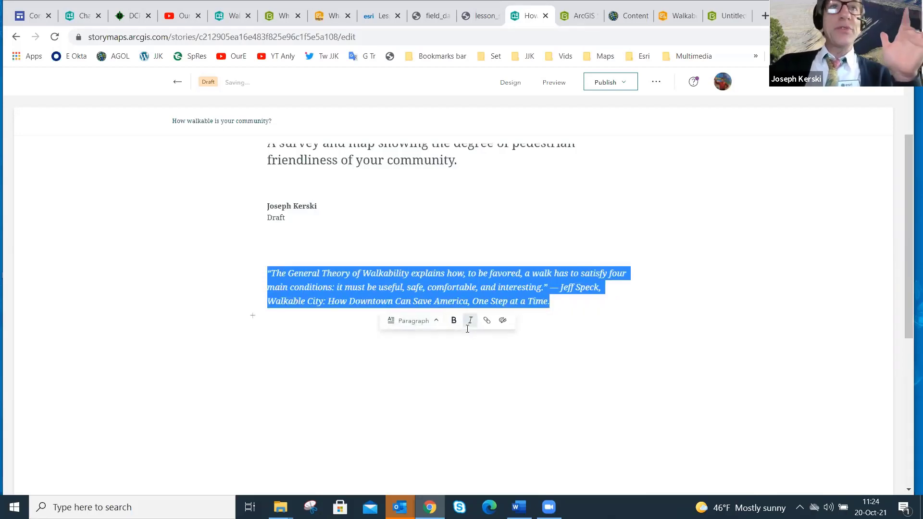
Insert a separator line directly below the quote
click(344, 363)
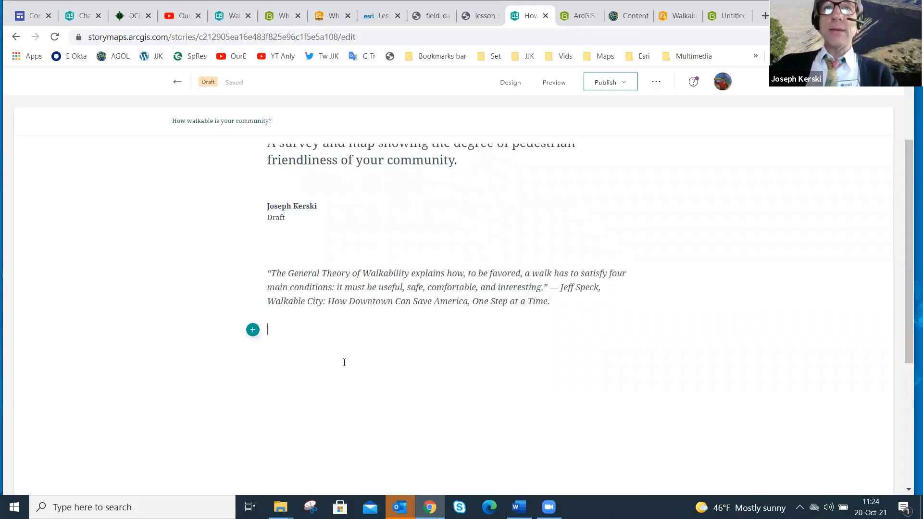
click(252, 329)
click(313, 322)
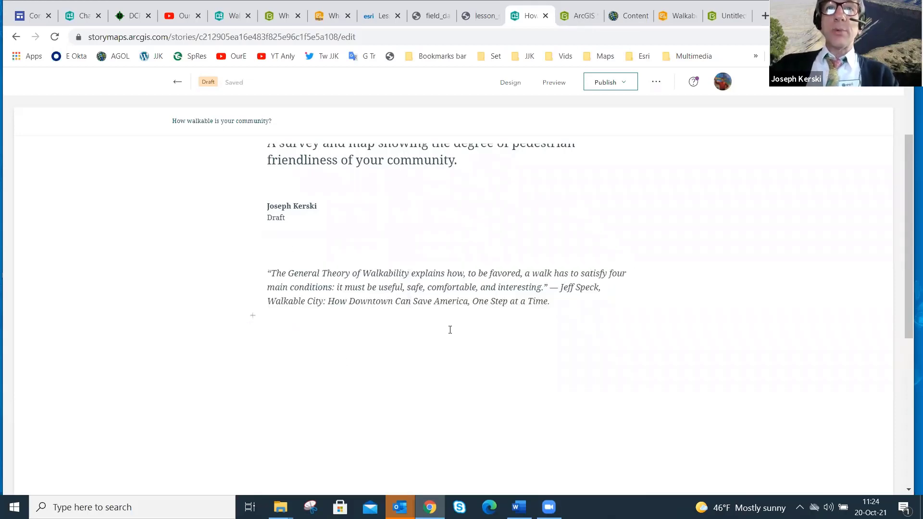
scroll(451, 331, up, 1)
scroll(451, 332, up, 1)
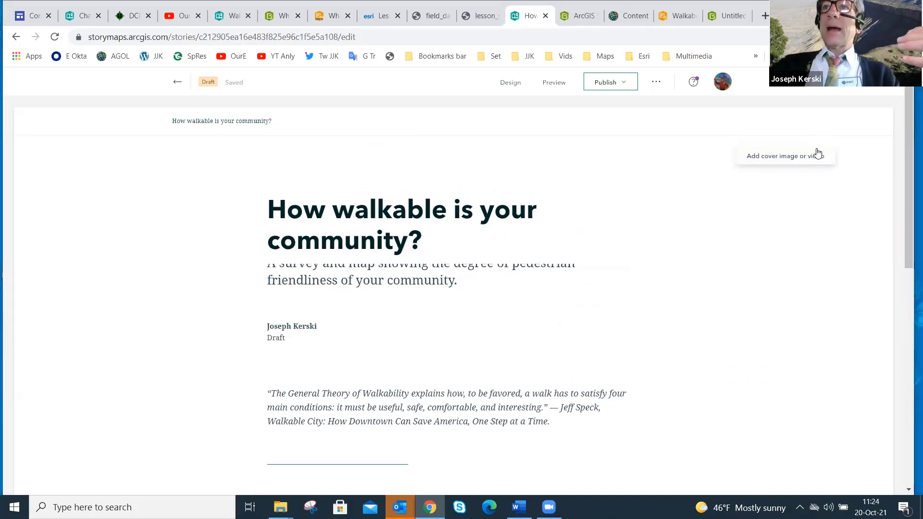
Upload the cracked street-and-curb photo 3481.jpg as the story's cover image
click(765, 163)
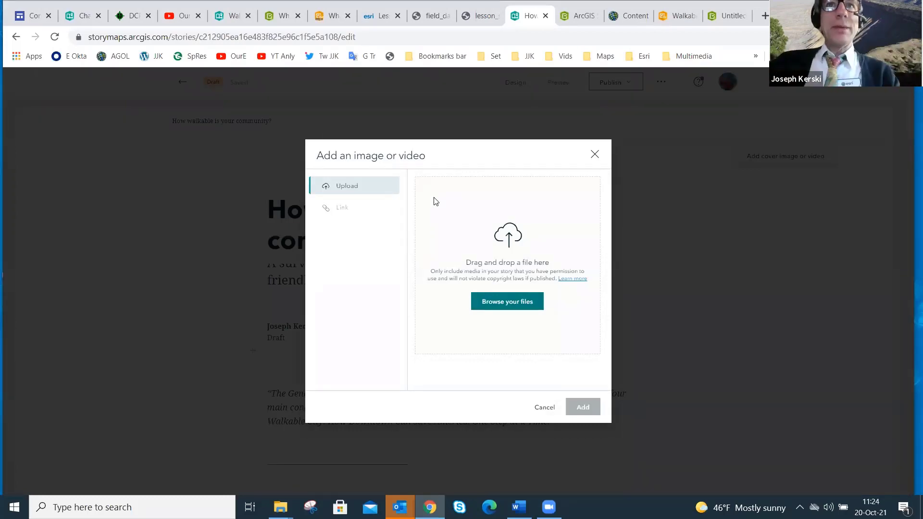
click(508, 298)
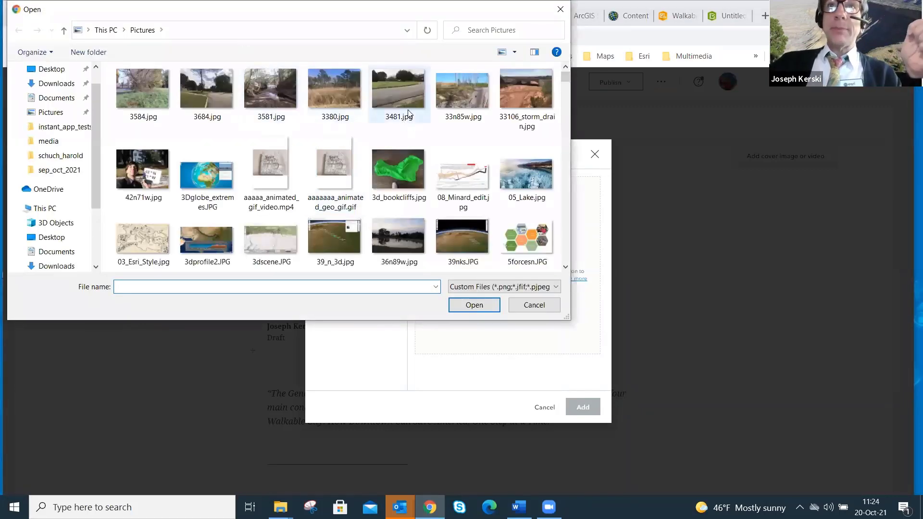
click(409, 112)
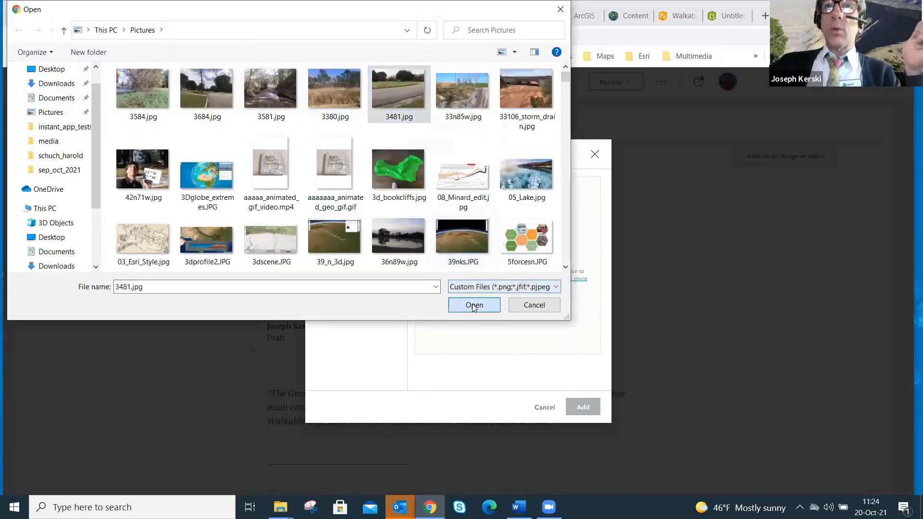
click(473, 306)
click(583, 407)
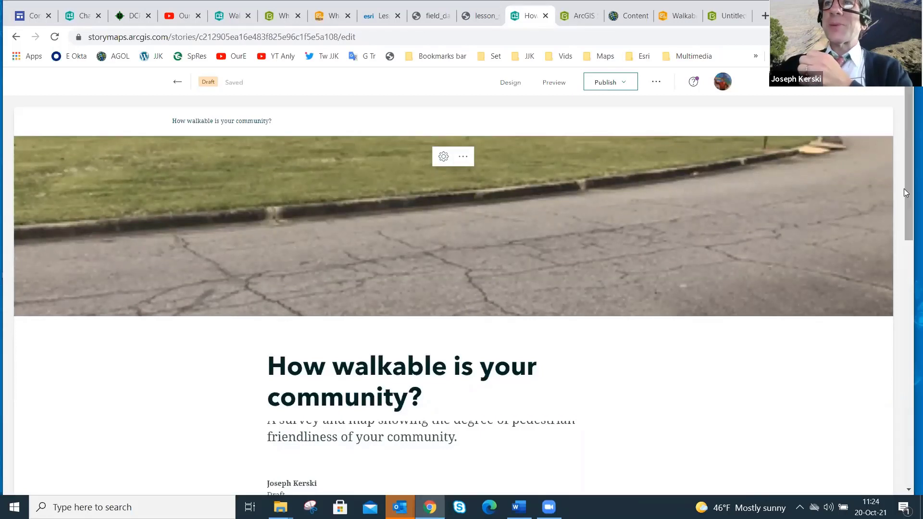
scroll(910, 209, down, 5)
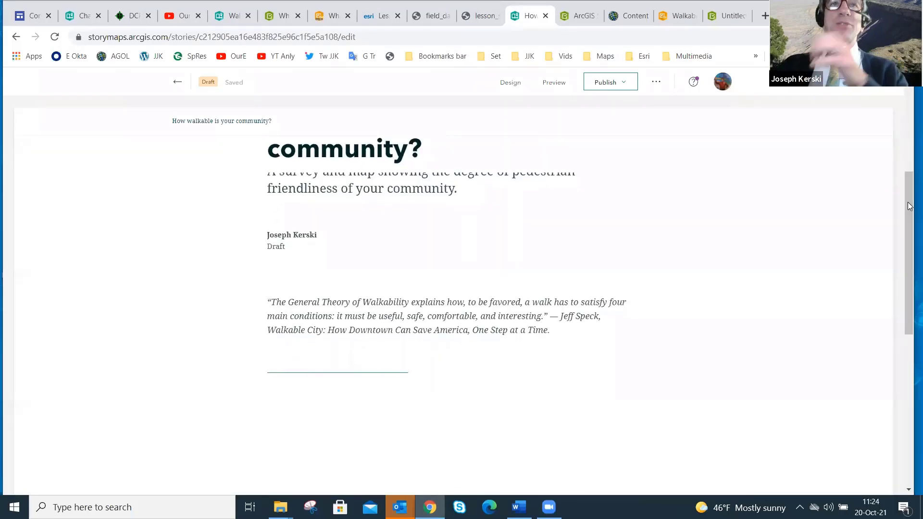
scroll(535, 369, up, 5)
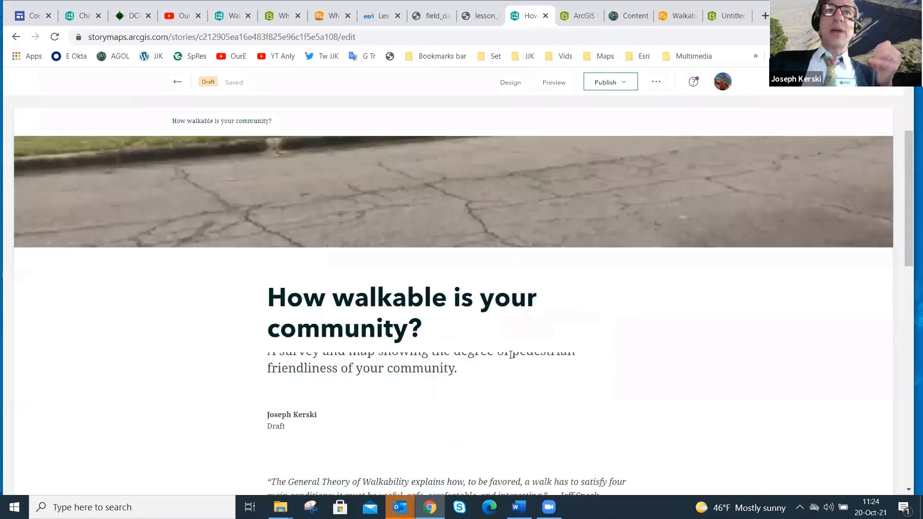
scroll(511, 354, down, 6)
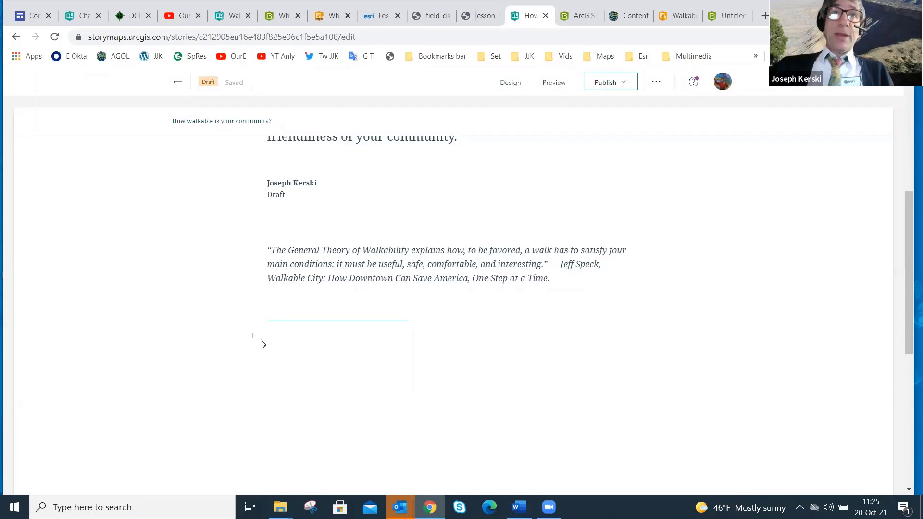
Show the block menu below the separator, offering Text, Map, Image and Video
click(252, 335)
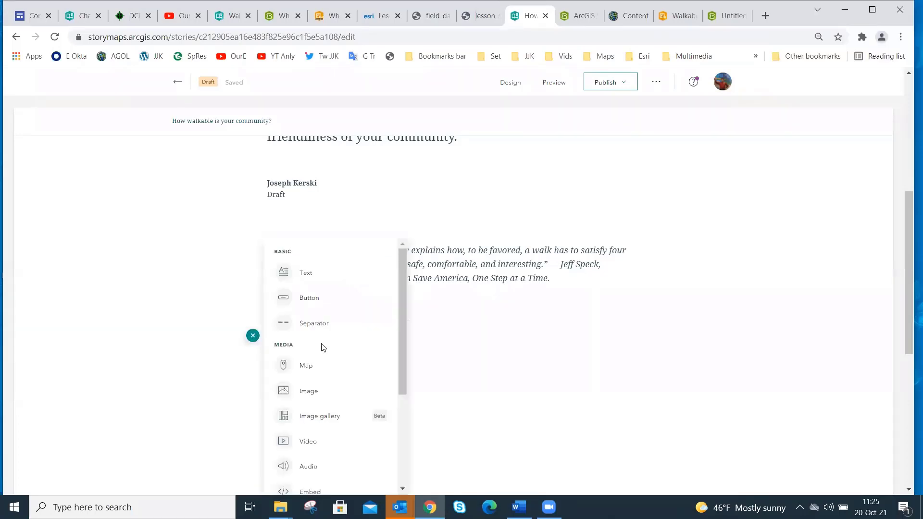
scroll(322, 347, down, 1)
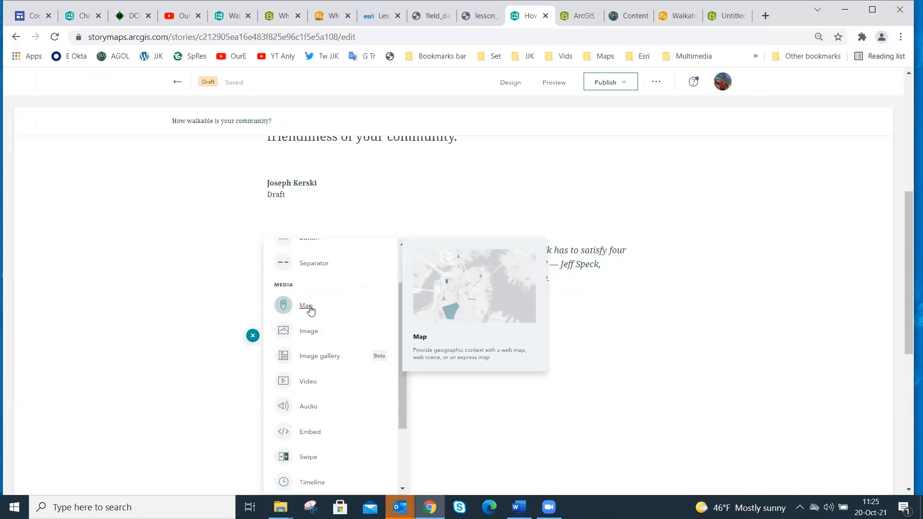
Read the lesson's page 7 steps for the survey button, results paragraph and walkability map
click(480, 16)
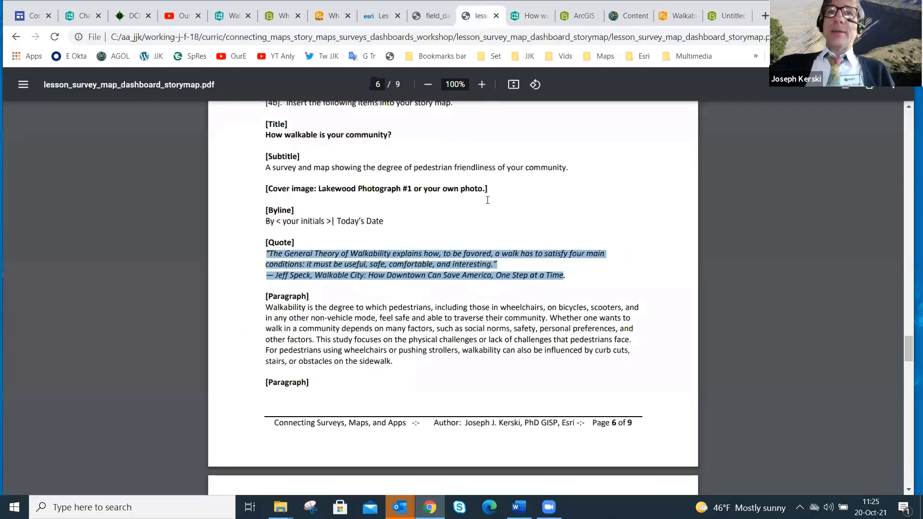
scroll(474, 241, down, 4)
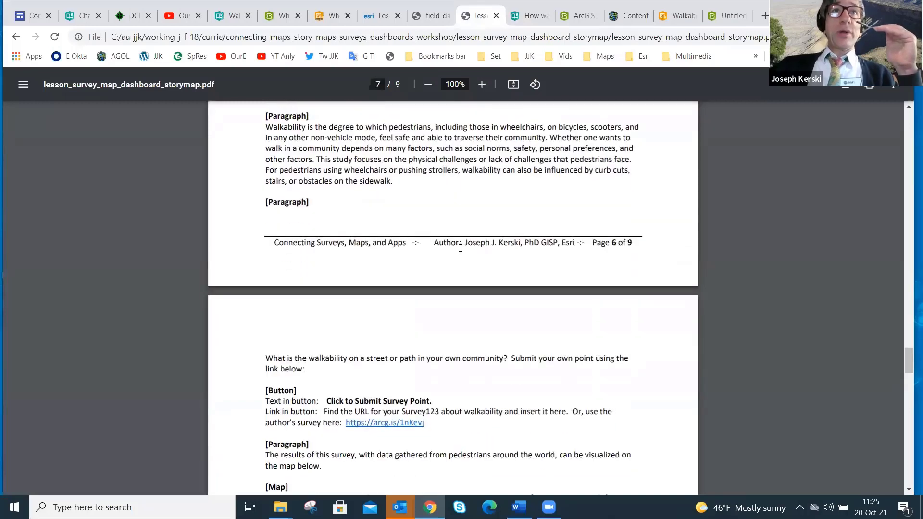
scroll(456, 241, down, 6)
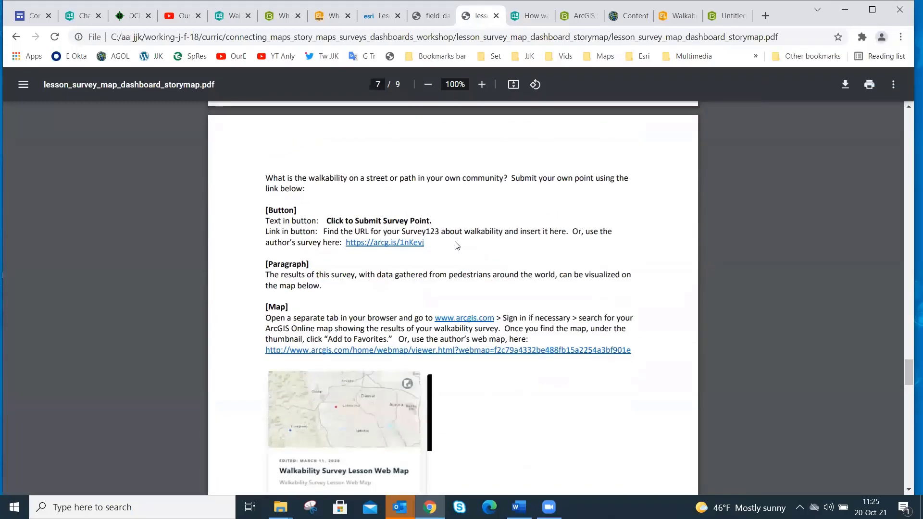
scroll(457, 246, down, 5)
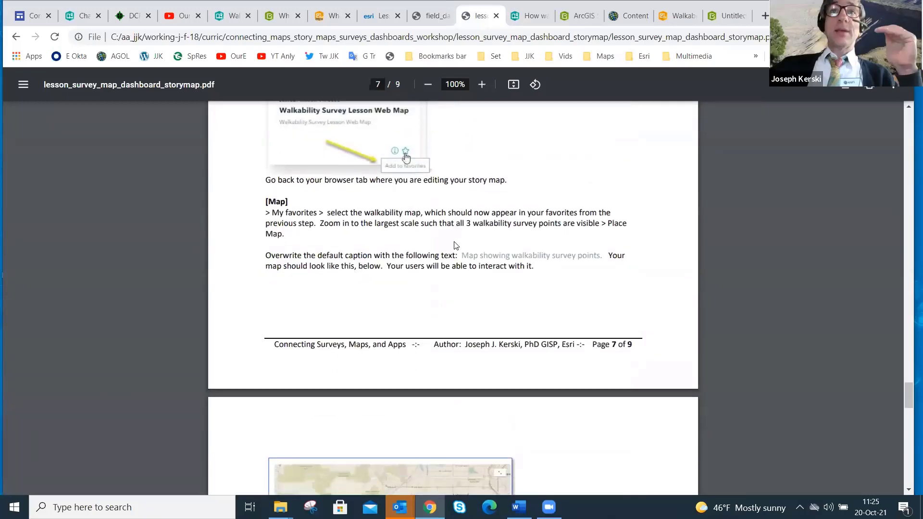
scroll(455, 245, up, 2)
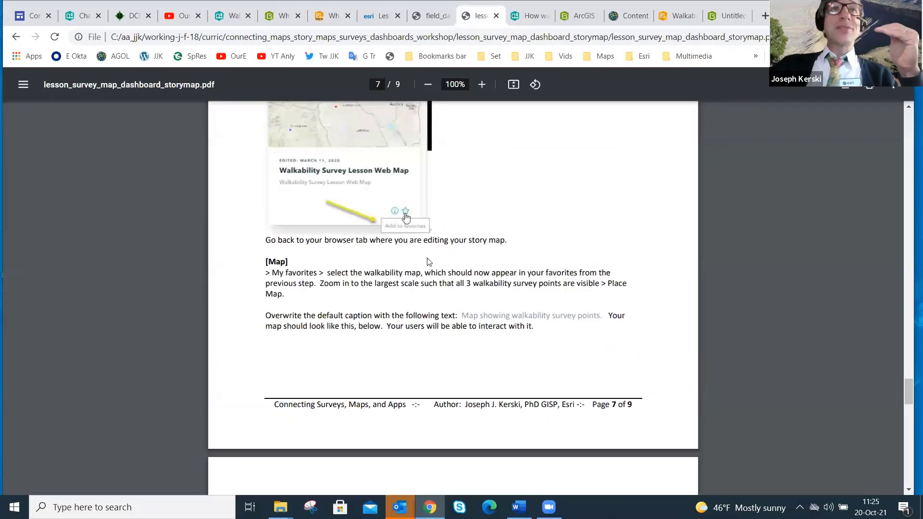
scroll(428, 261, down, 2)
scroll(427, 261, down, 6)
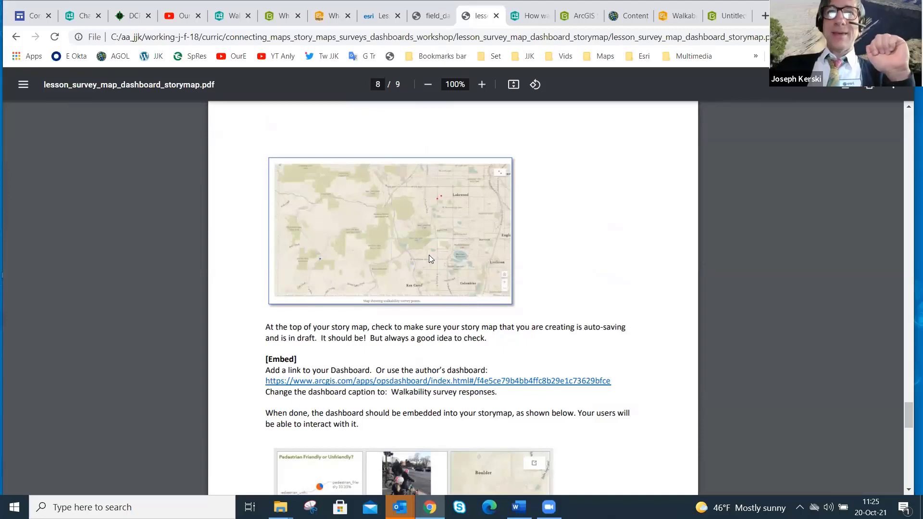
scroll(429, 255, down, 2)
scroll(429, 259, up, 10)
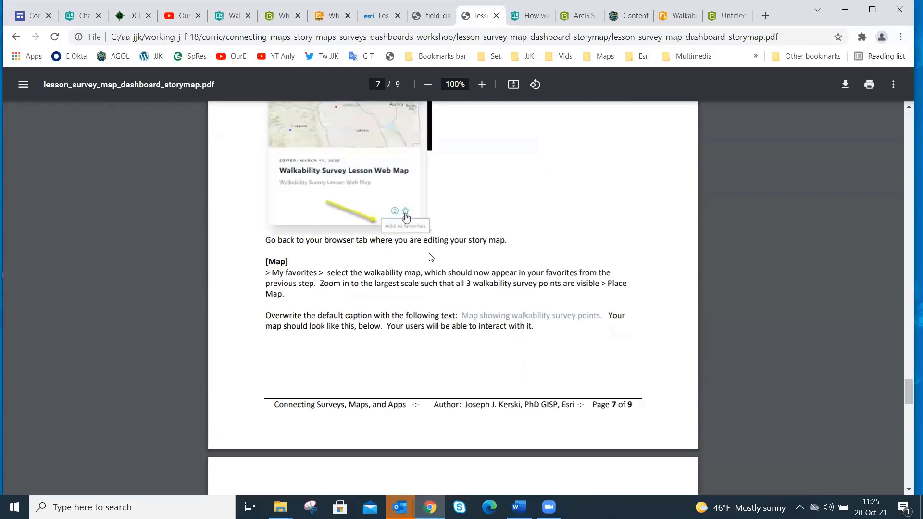
scroll(432, 257, up, 2)
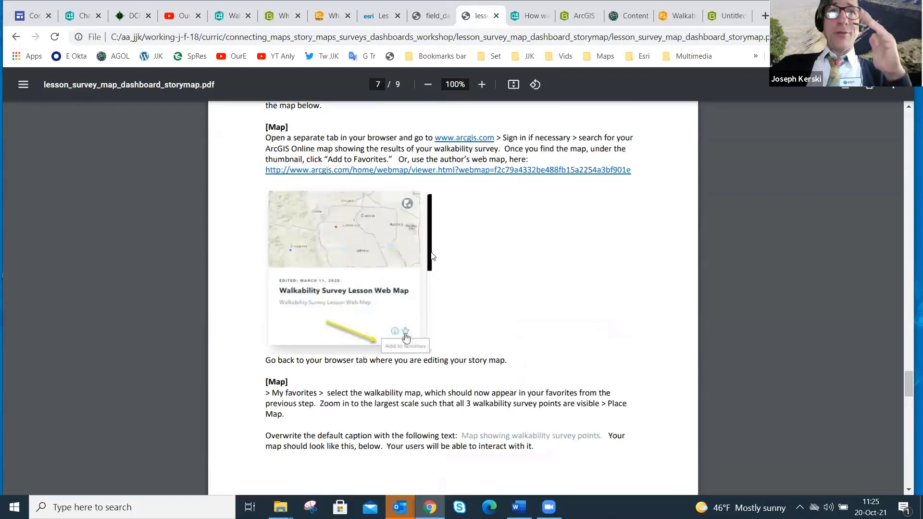
scroll(432, 256, up, 6)
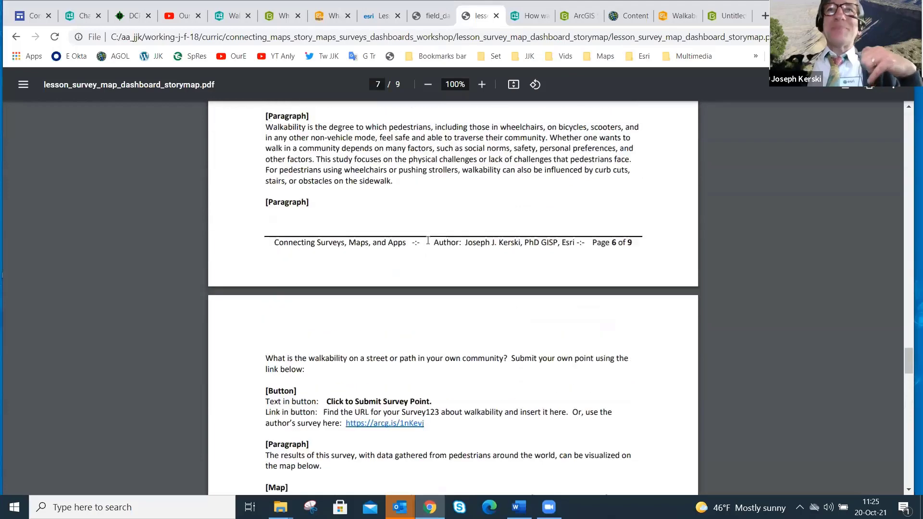
scroll(536, 168, down, 2)
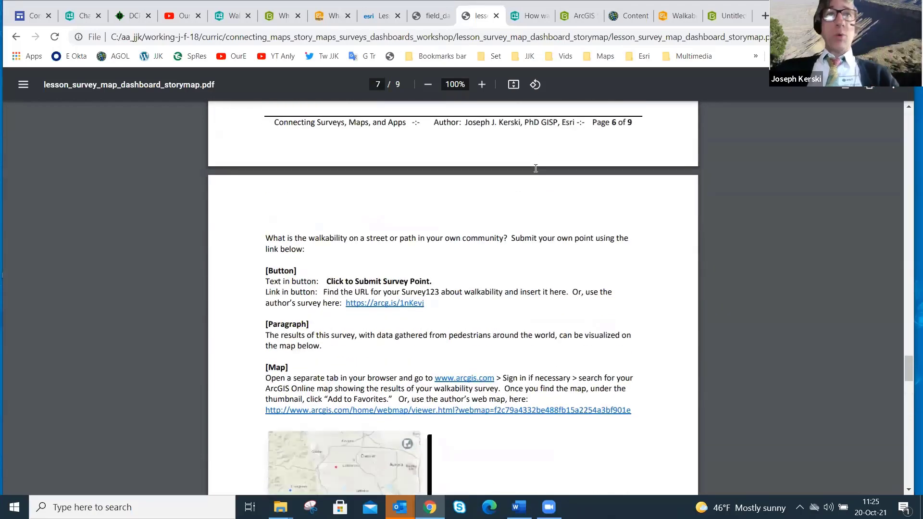
scroll(536, 169, up, 1)
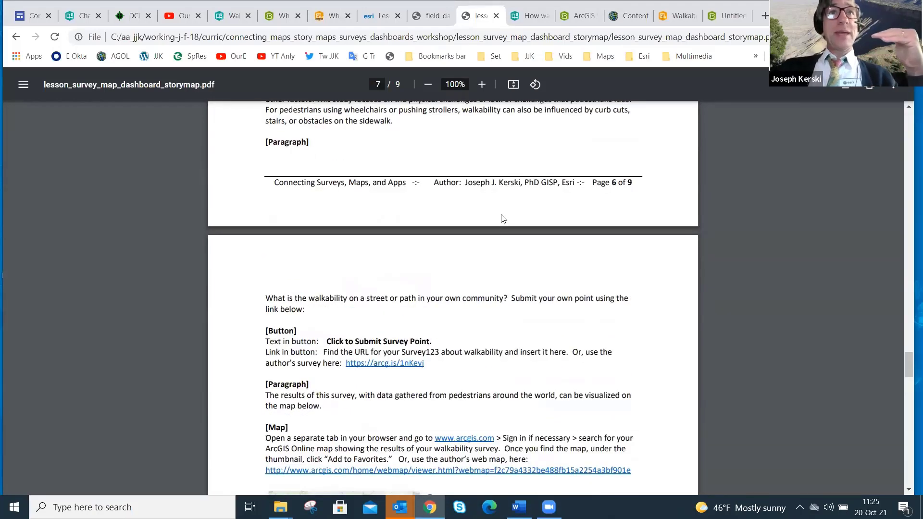
scroll(503, 219, down, 1)
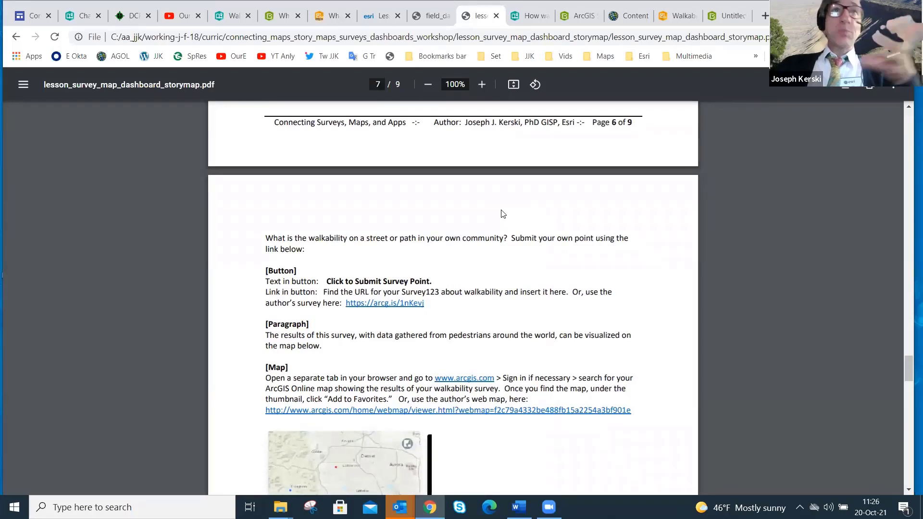
Insert a map block using the 'Walkability for BH Mapping Conf' web map
click(539, 10)
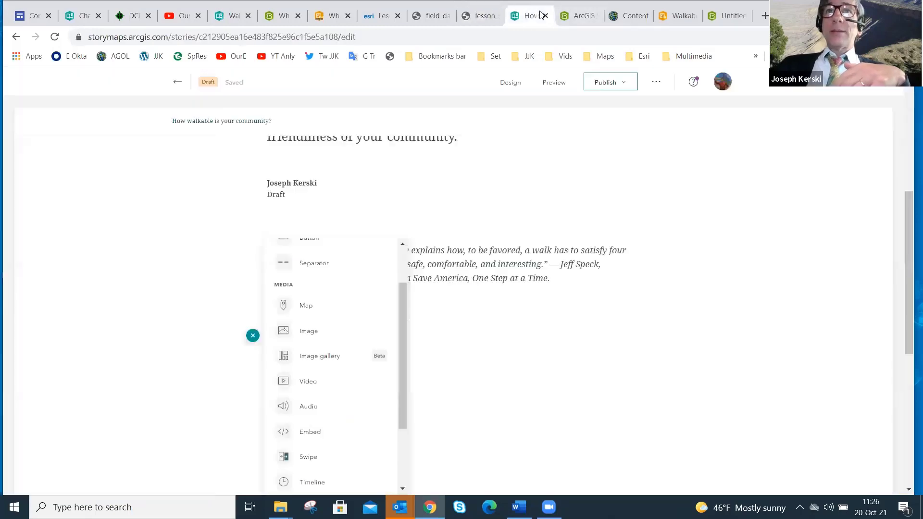
click(313, 307)
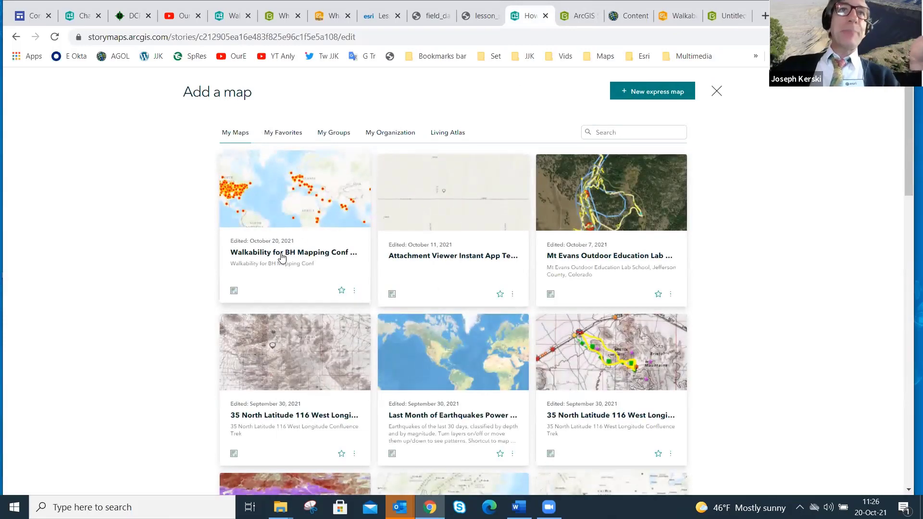
click(289, 235)
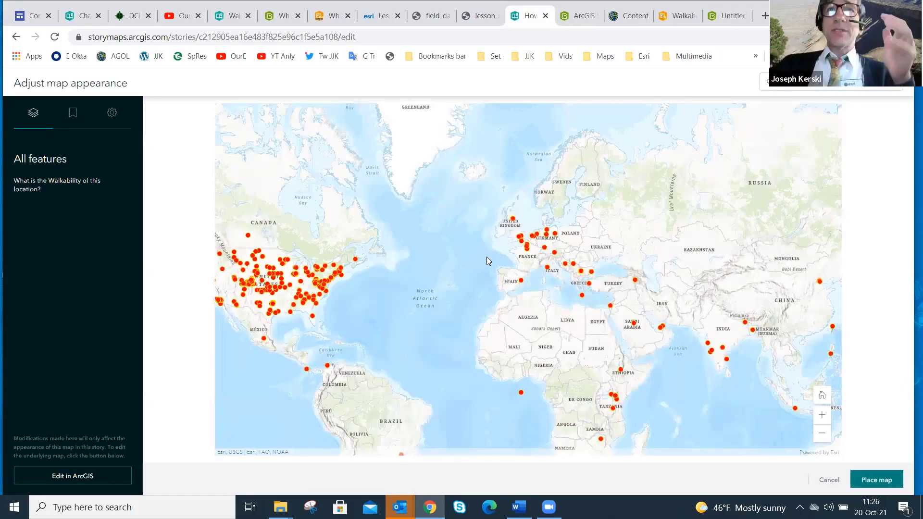
Centre the walkability map on North America, place it, and review its caption
drag(504, 267, 616, 254)
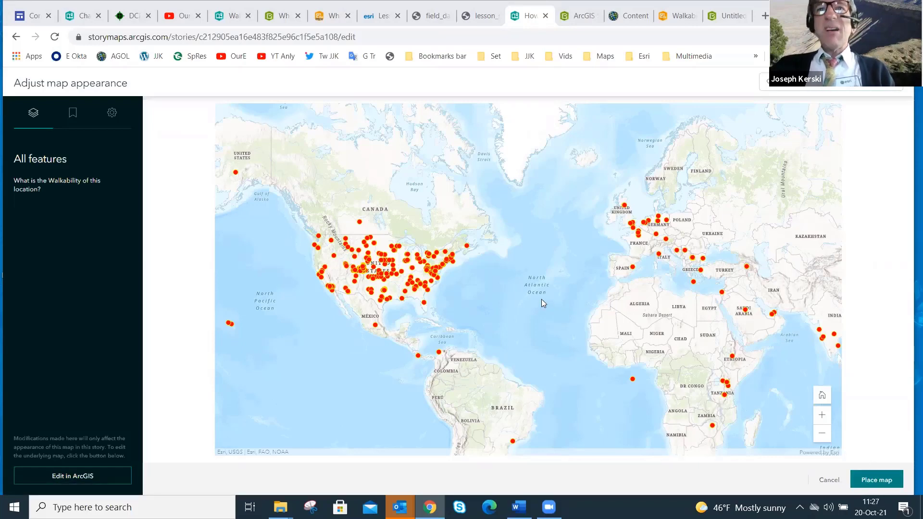
click(863, 476)
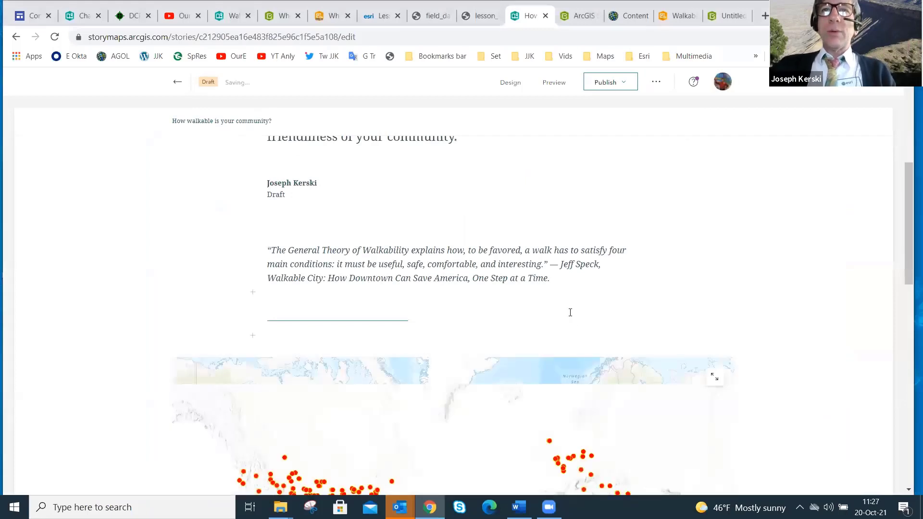
scroll(567, 311, down, 1)
scroll(566, 311, down, 2)
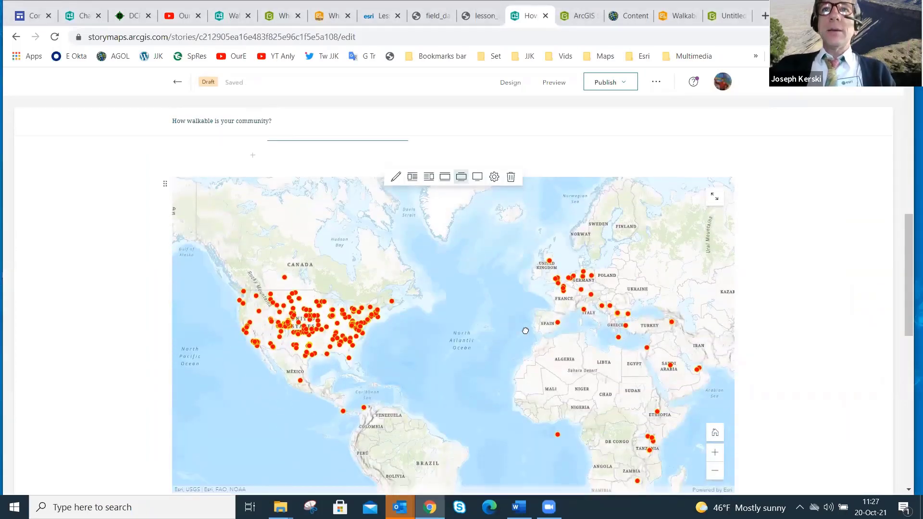
drag(533, 322, 529, 311)
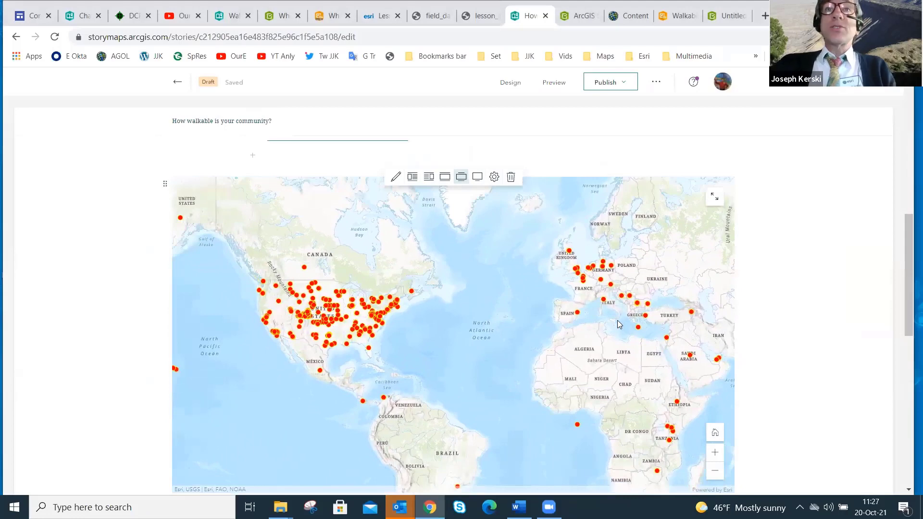
scroll(835, 331, down, 5)
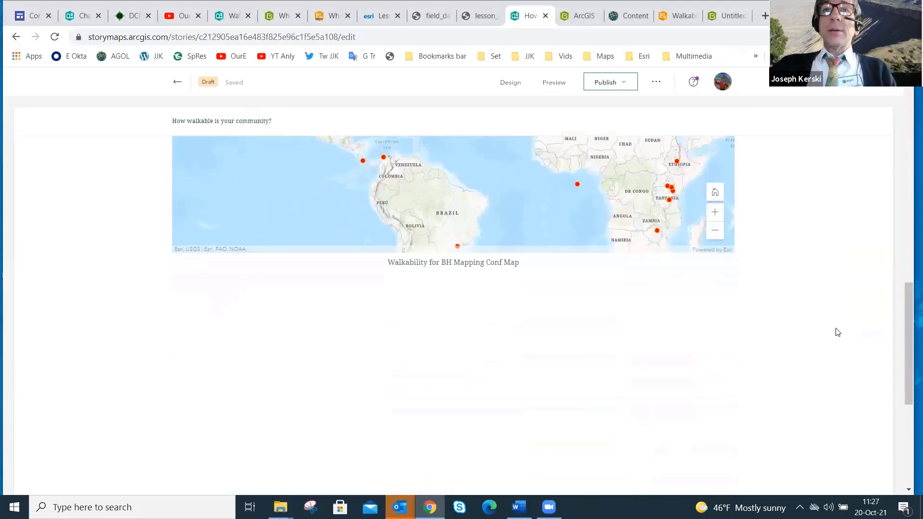
scroll(828, 325, up, 1)
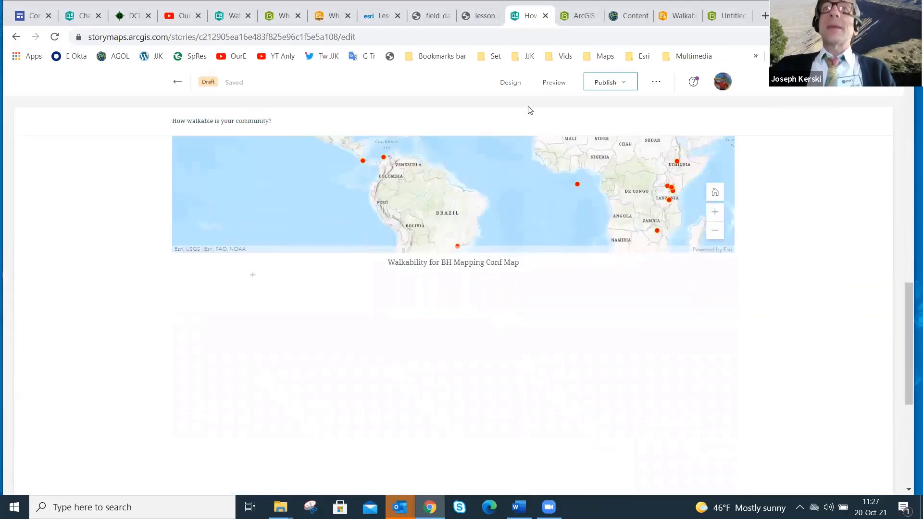
click(486, 19)
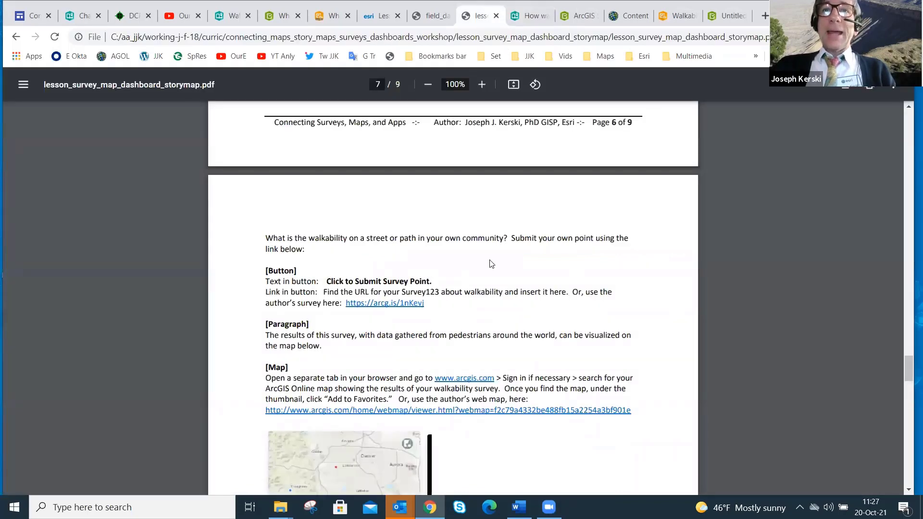
Open the author's walkability dashboard from the Embed link on lesson page 8
scroll(497, 277, down, 5)
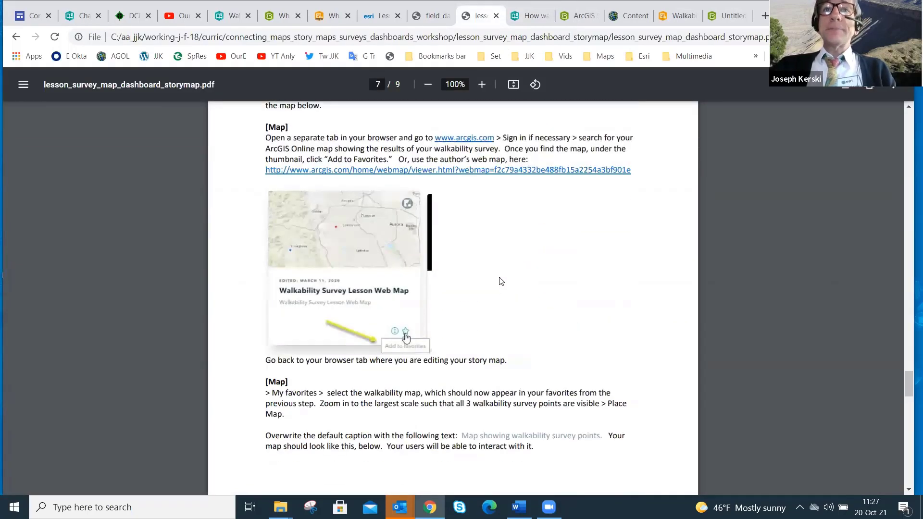
scroll(500, 282, down, 15)
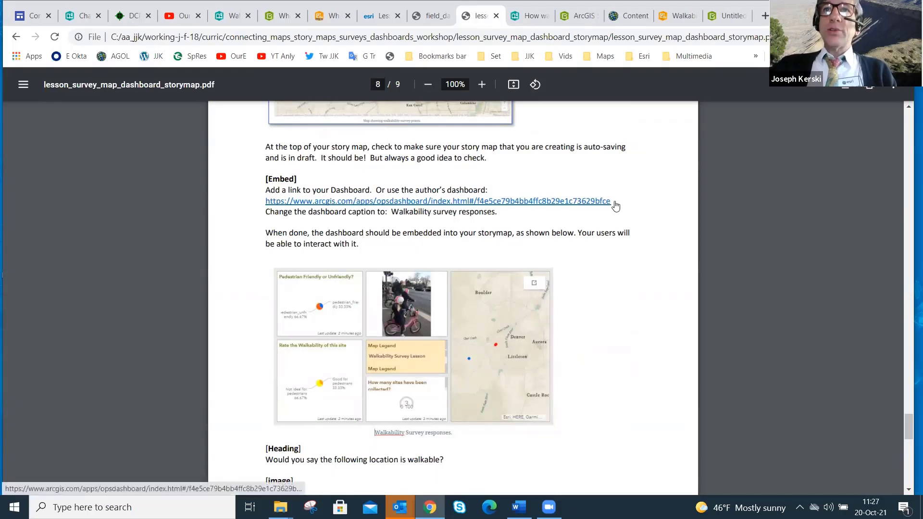
click(504, 202)
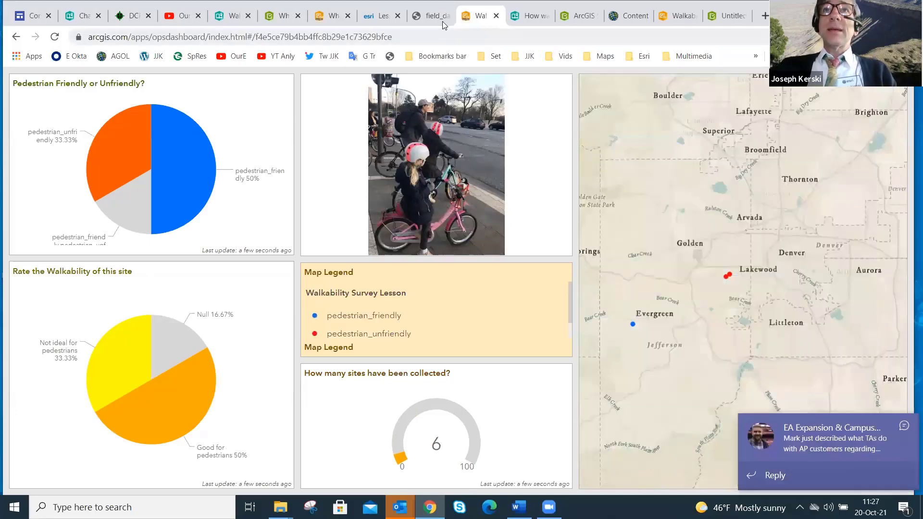
Show page 13, 'Create Dashboard', with steps [3a] and [3b] in the field-data slides PDF
click(439, 18)
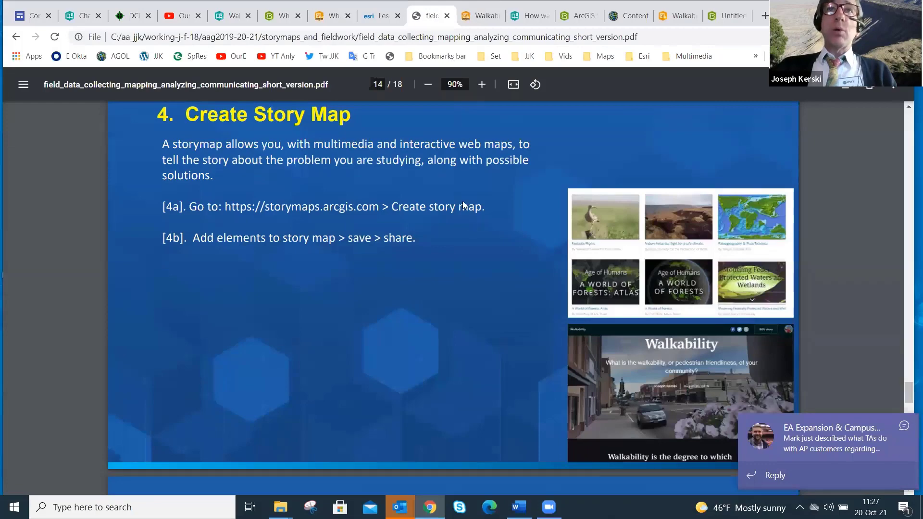
scroll(428, 248, down, 4)
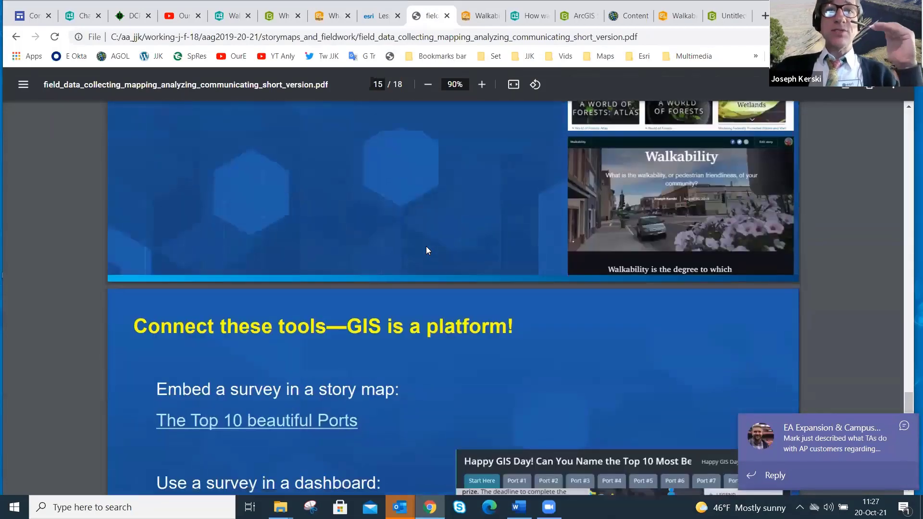
scroll(426, 250, down, 4)
scroll(426, 250, up, 12)
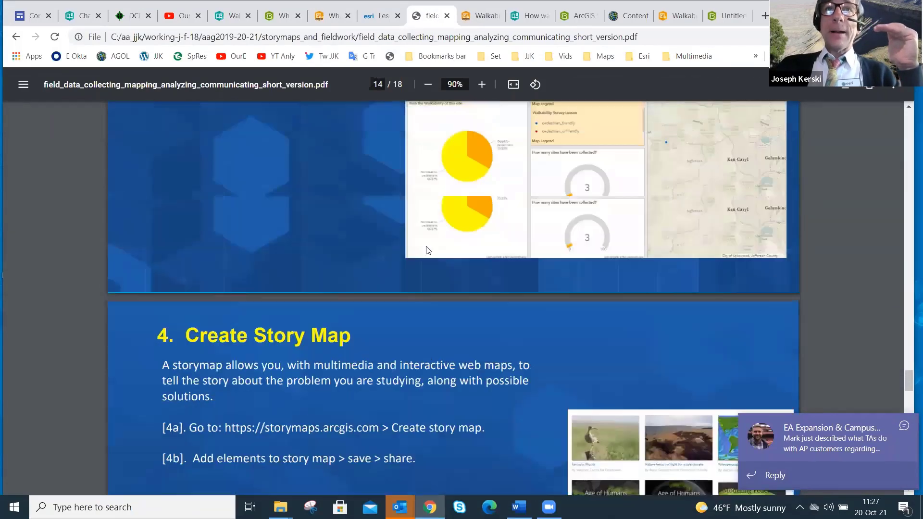
scroll(426, 250, up, 6)
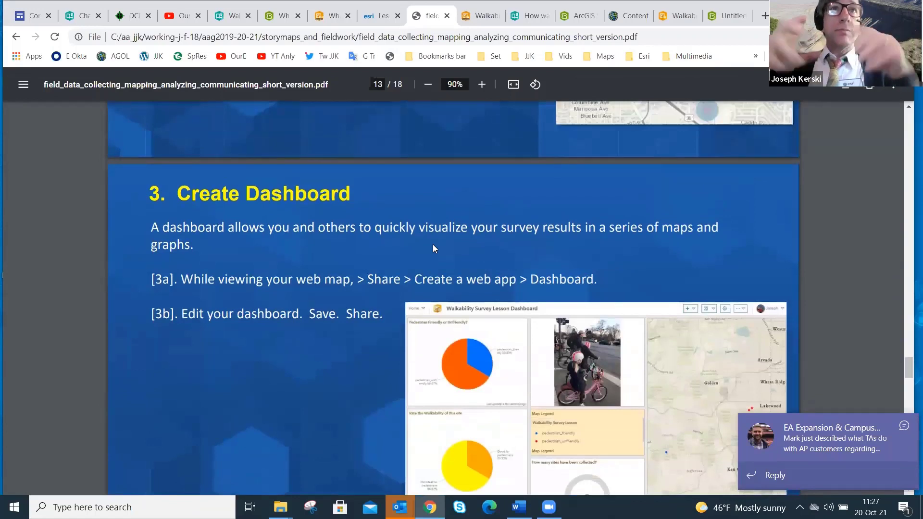
scroll(433, 245, down, 1)
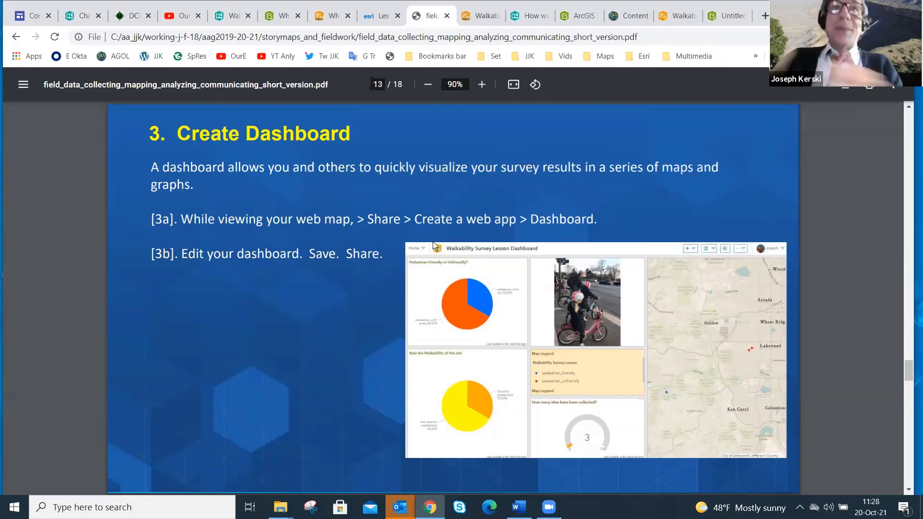
Insert an Embed block below the map caption and paste the clipboard into its link field
click(485, 15)
click(530, 16)
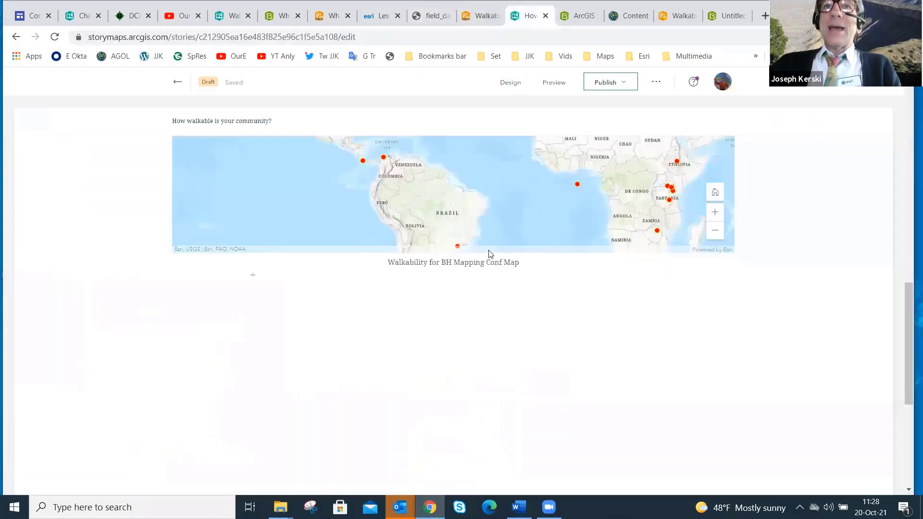
click(253, 275)
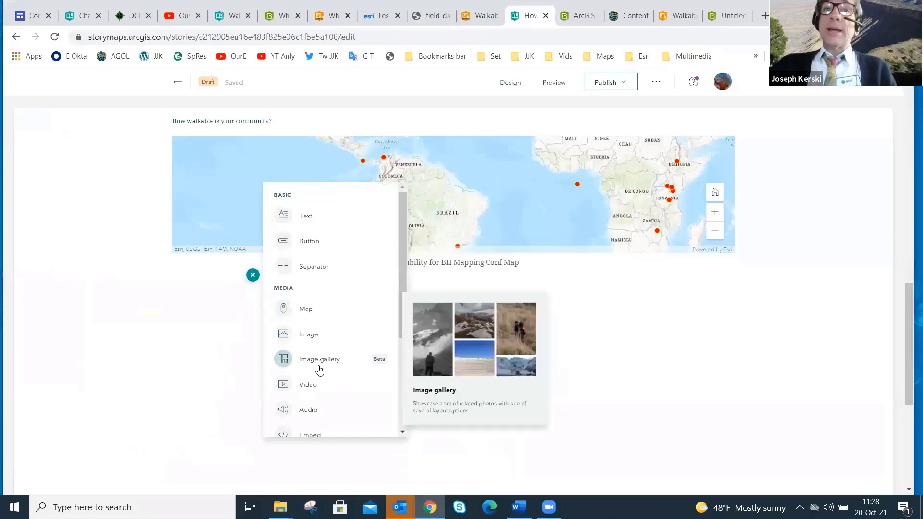
scroll(323, 345, down, 1)
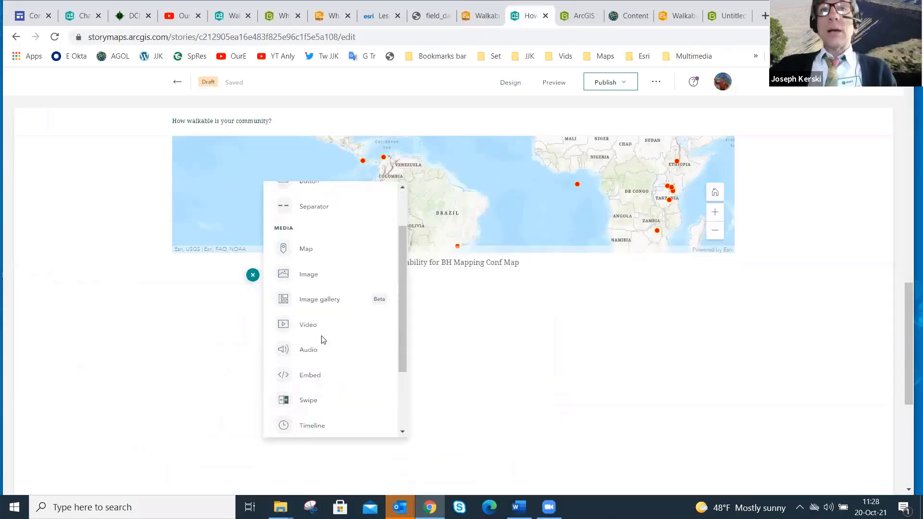
click(320, 367)
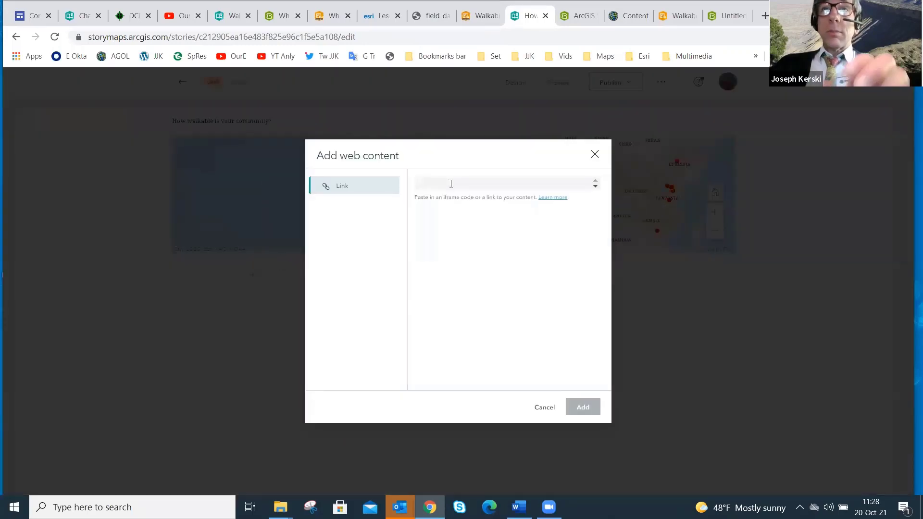
text("The General Theory of Walkability explains how, to be favored, a walk has to satisfy four main conditions: it must be useful, safe, comfortable, and interesting." – Jeff Speck, Walkable City: How Downtown Can Save America, One Step at a Time.)
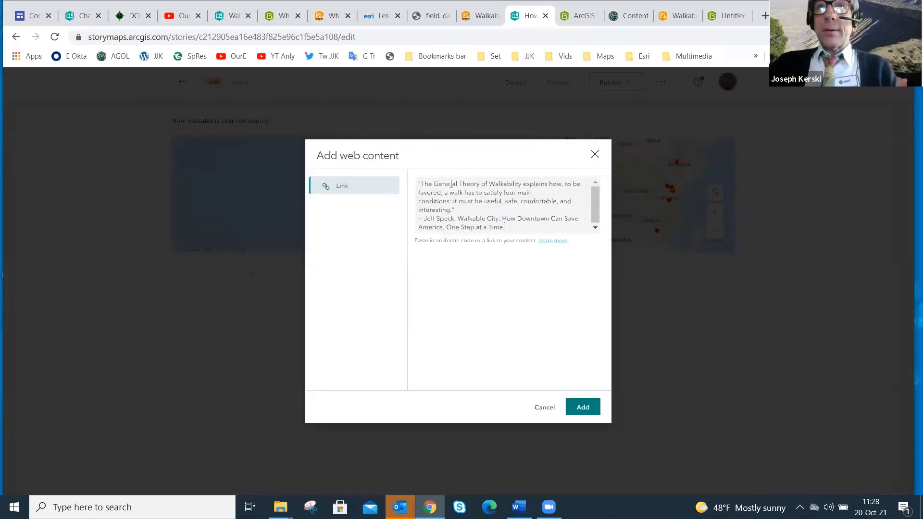
Delete the mistakenly pasted quote from the embed link field
drag(516, 226, 419, 182)
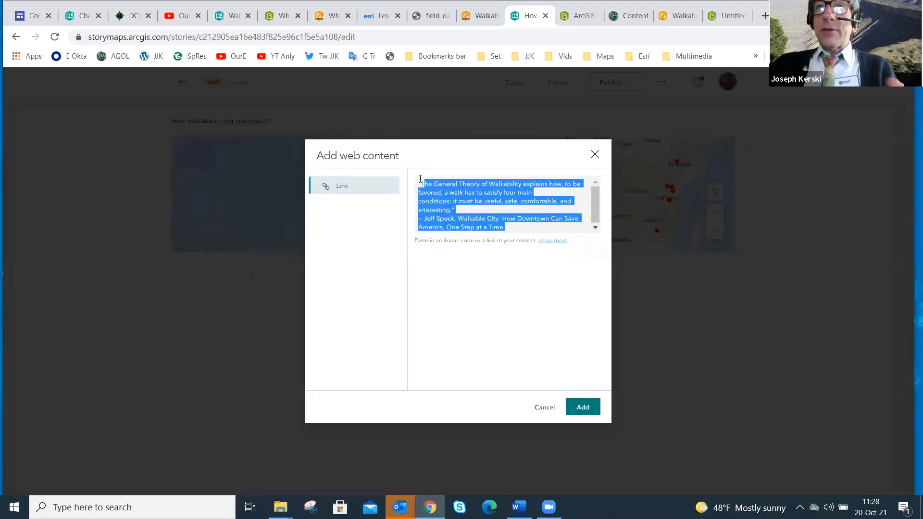
key(BackSpace)
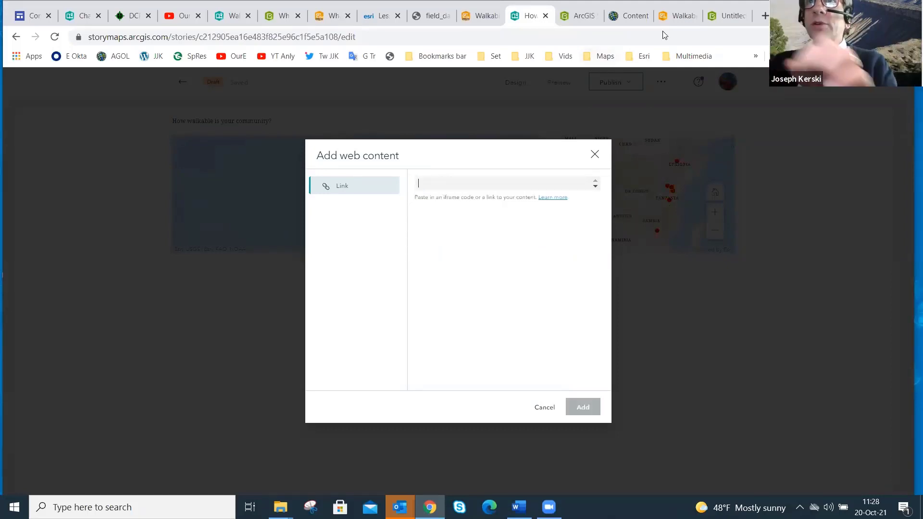
click(726, 18)
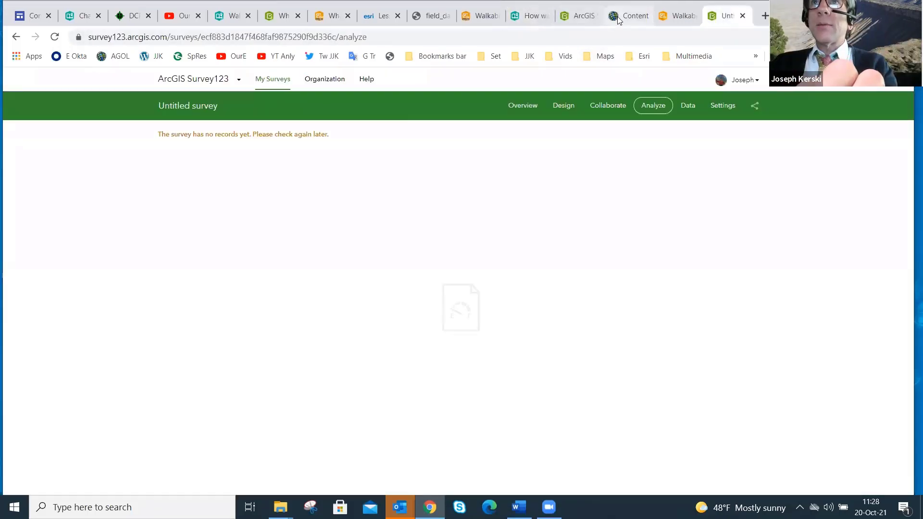
click(633, 16)
Return from the dashboard to the lesson PDF's page 8 Embed section
click(677, 16)
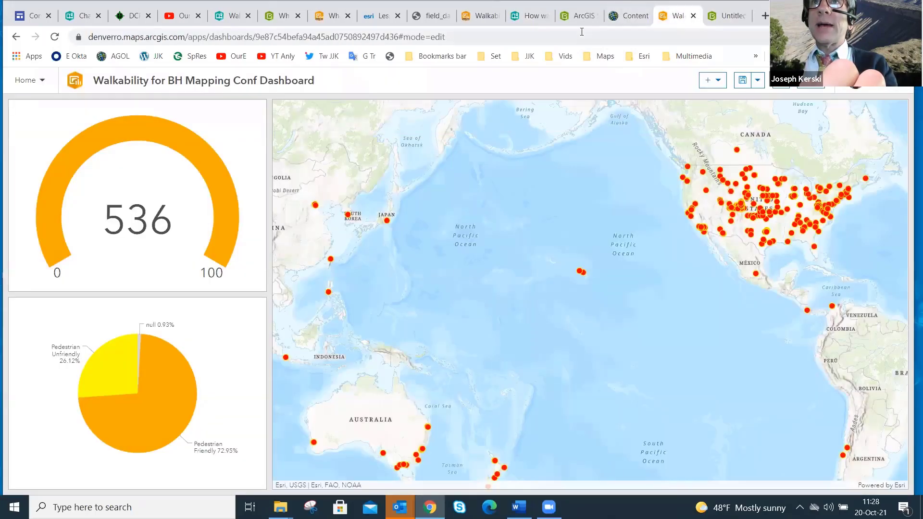
click(531, 16)
click(432, 16)
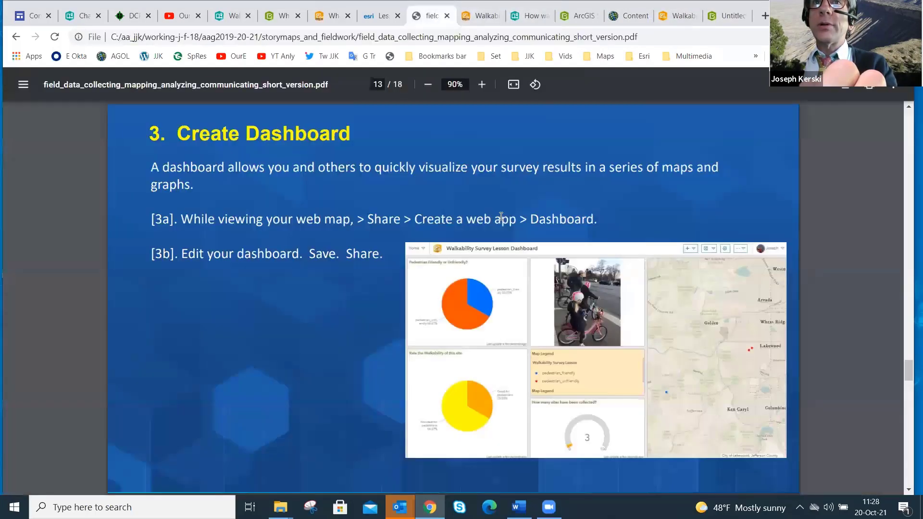
click(477, 17)
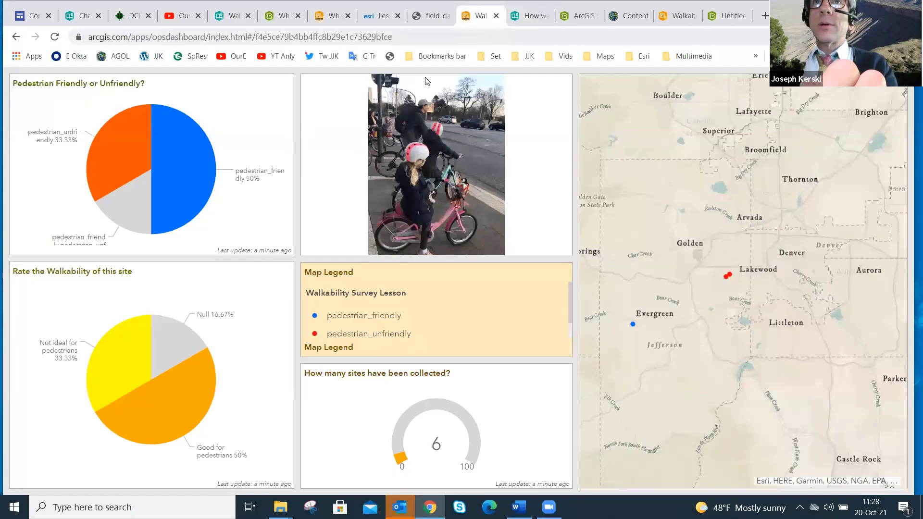
click(16, 36)
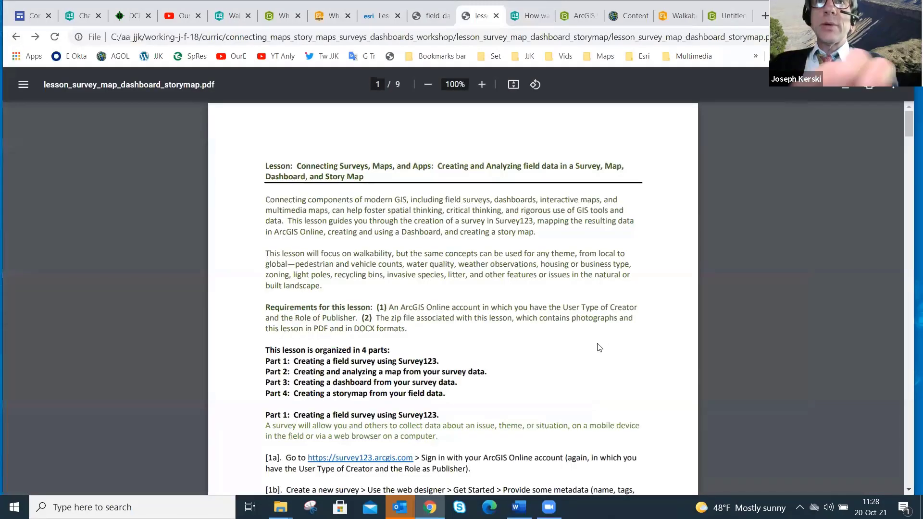
scroll(586, 340, down, 10)
scroll(586, 339, down, 20)
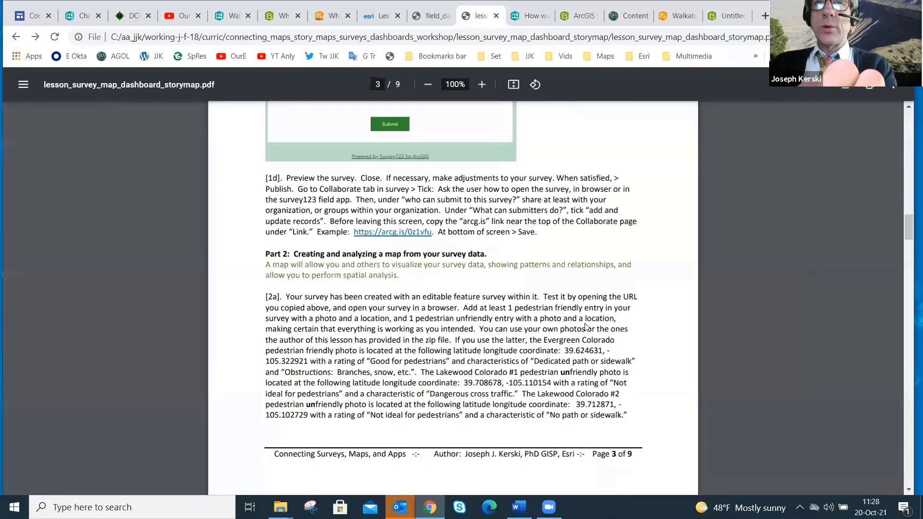
scroll(541, 303, down, 5)
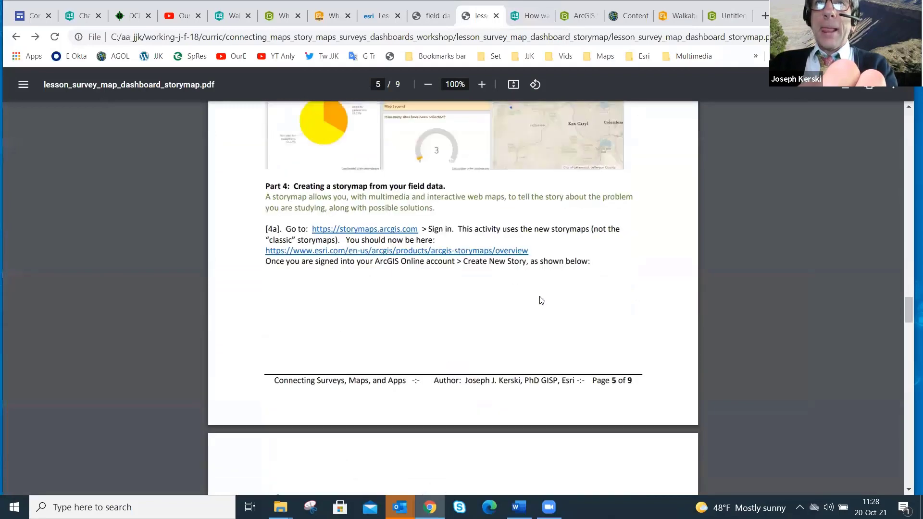
scroll(541, 302, down, 10)
scroll(497, 295, down, 15)
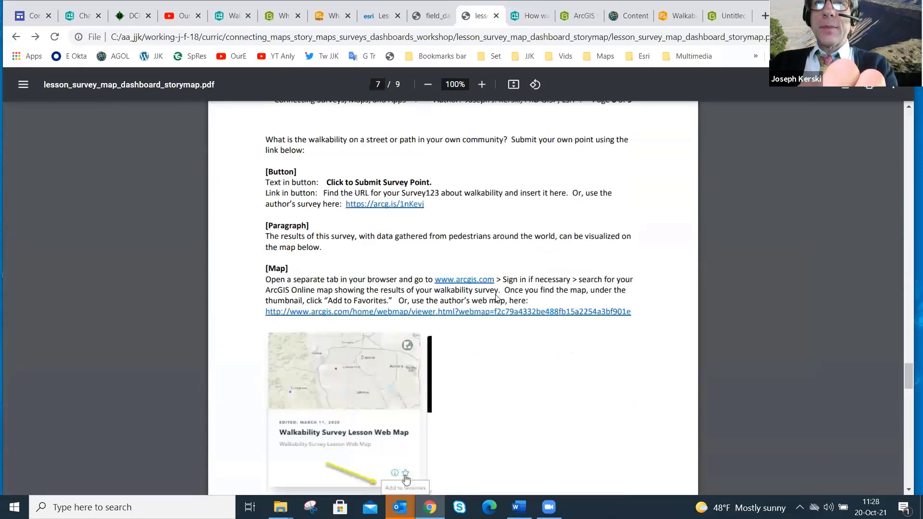
scroll(482, 264, down, 12)
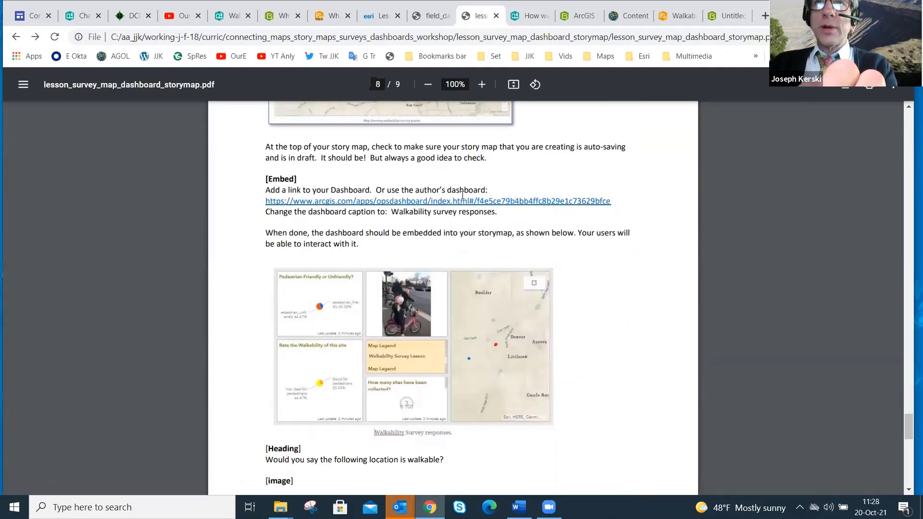
Open the dashboard link in a new window, select its full URL, then close that window
right_click(474, 203)
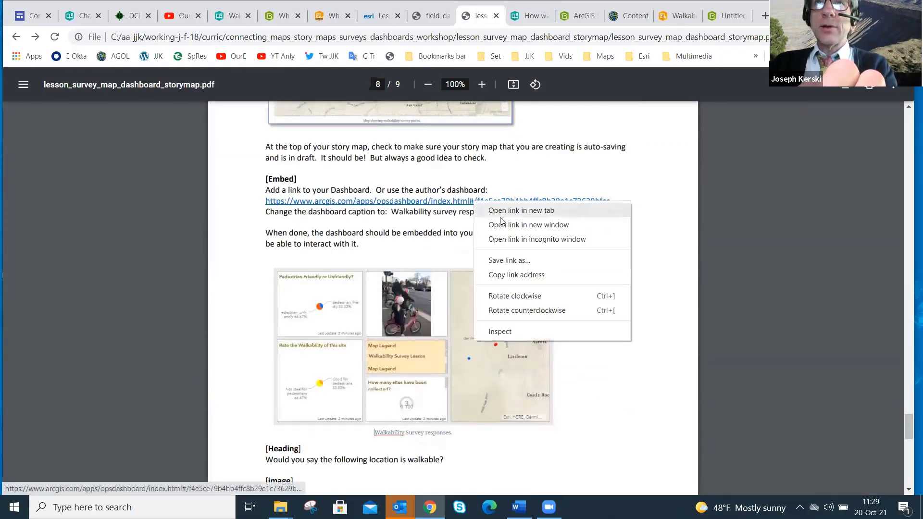
click(509, 222)
click(345, 46)
key(ctrl+c)
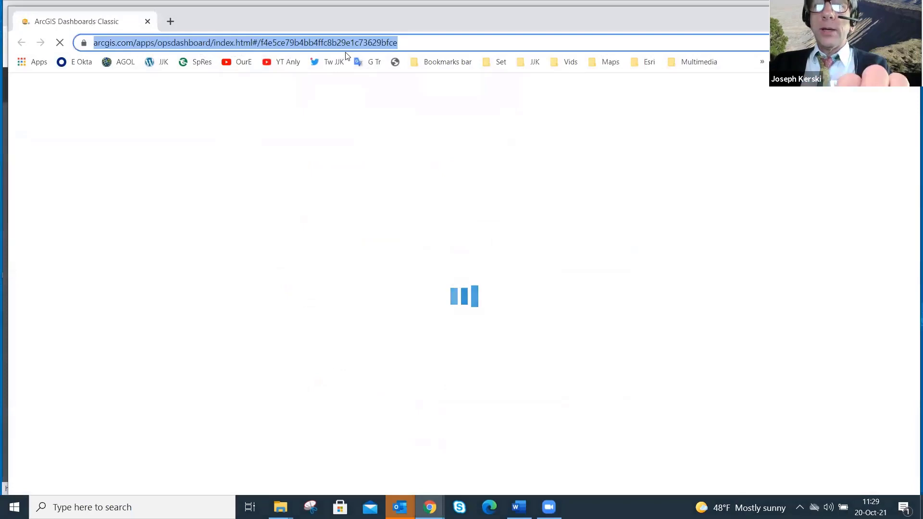
click(147, 21)
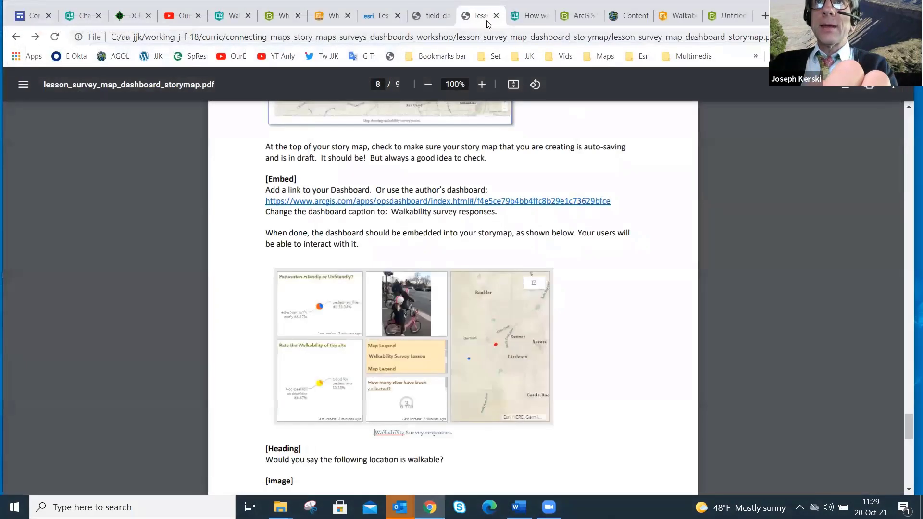
Paste the Walkability Survey Lesson Dashboard URL as web content and add it below the map
click(529, 17)
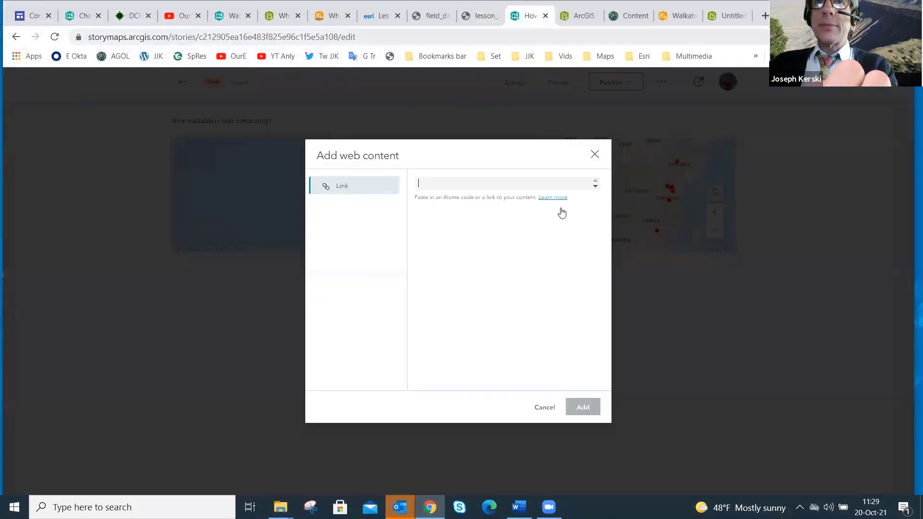
key(ctrl+v)
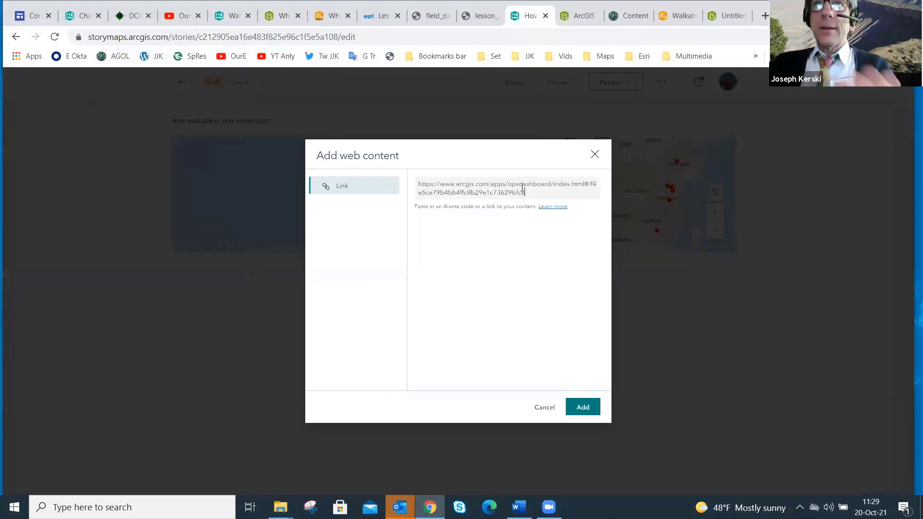
click(583, 408)
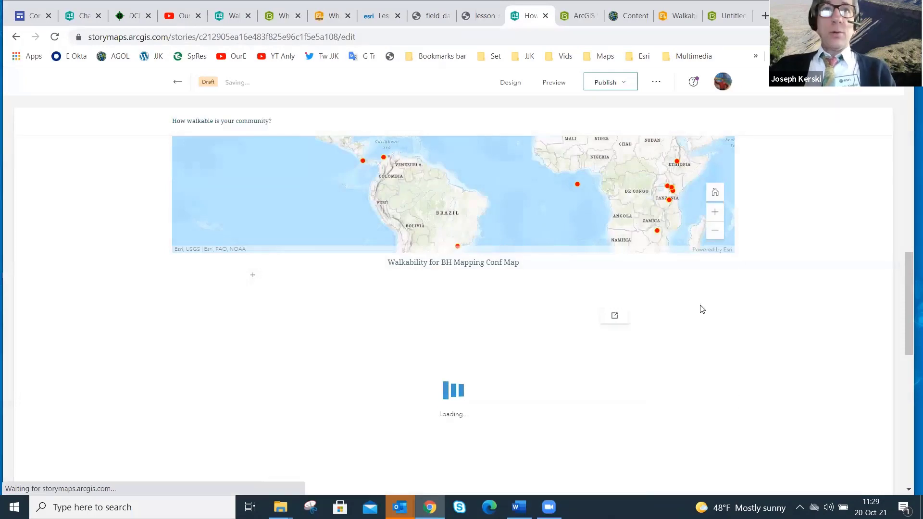
scroll(673, 334, down, 3)
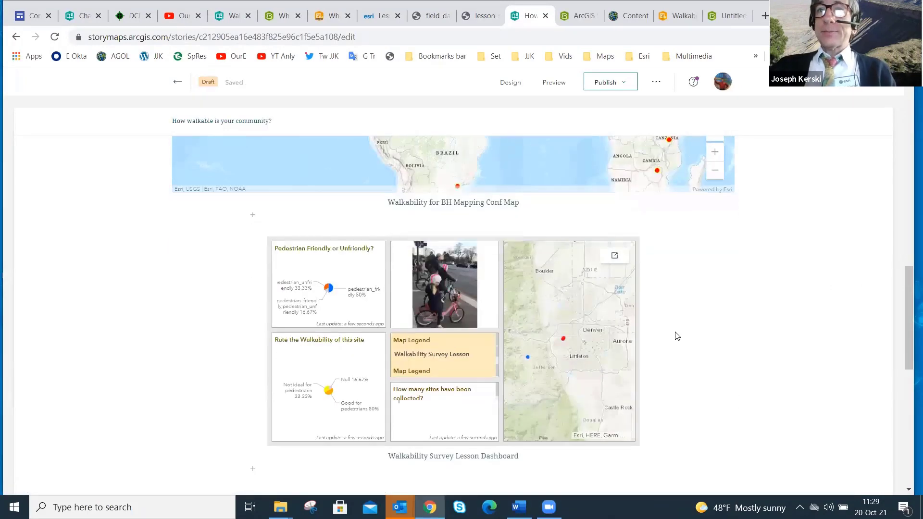
mouse_move(611, 339)
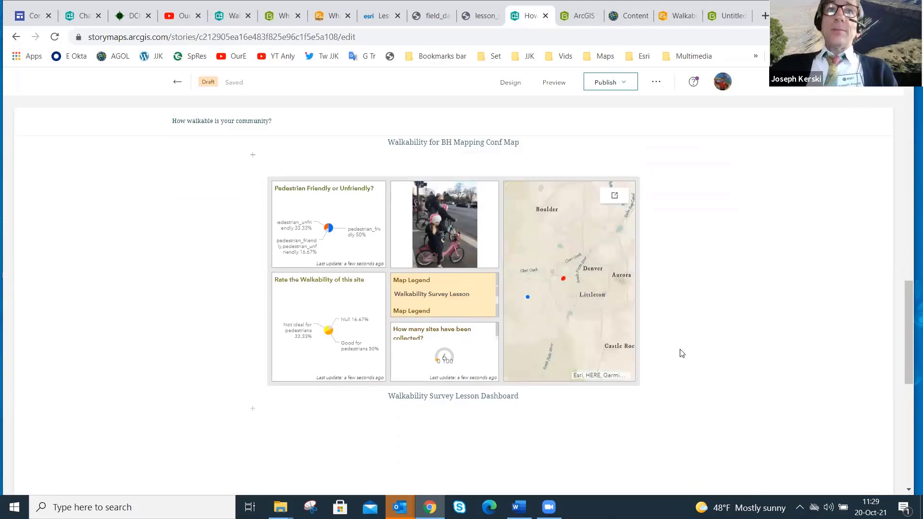
scroll(682, 353, up, 15)
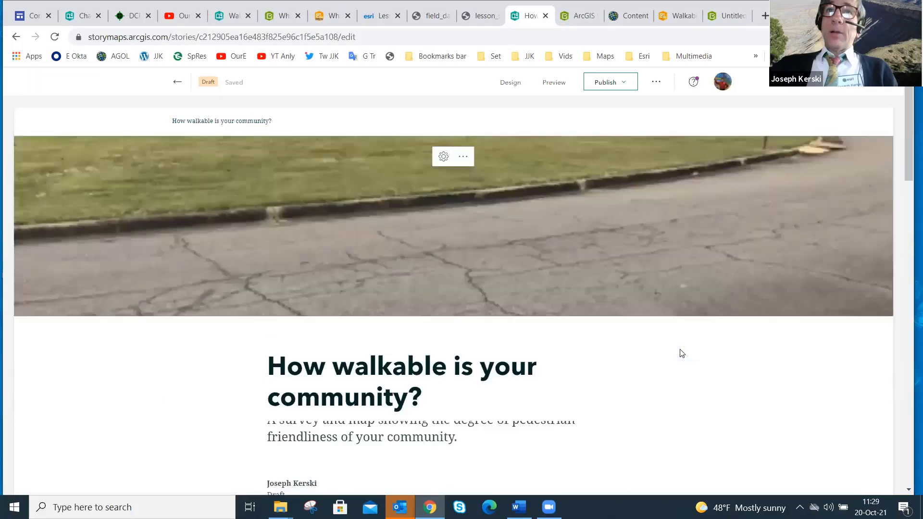
scroll(492, 272, down, 5)
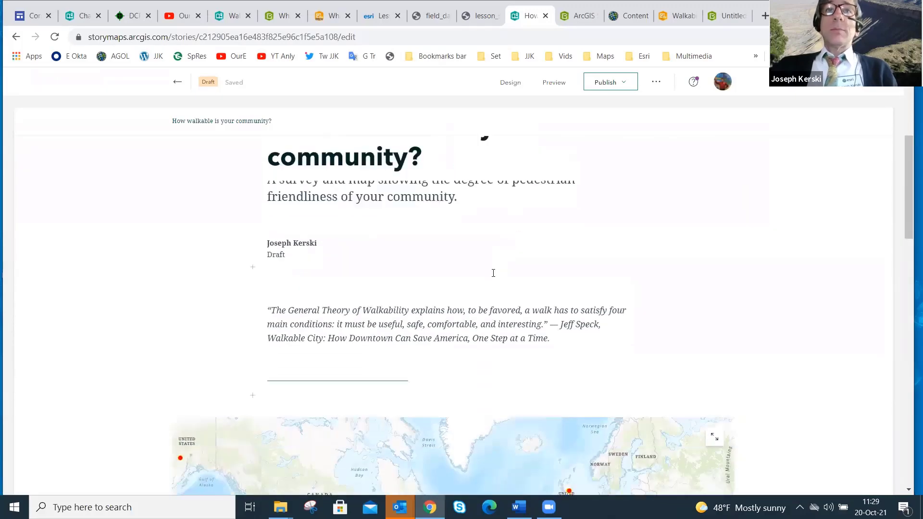
scroll(493, 273, down, 9)
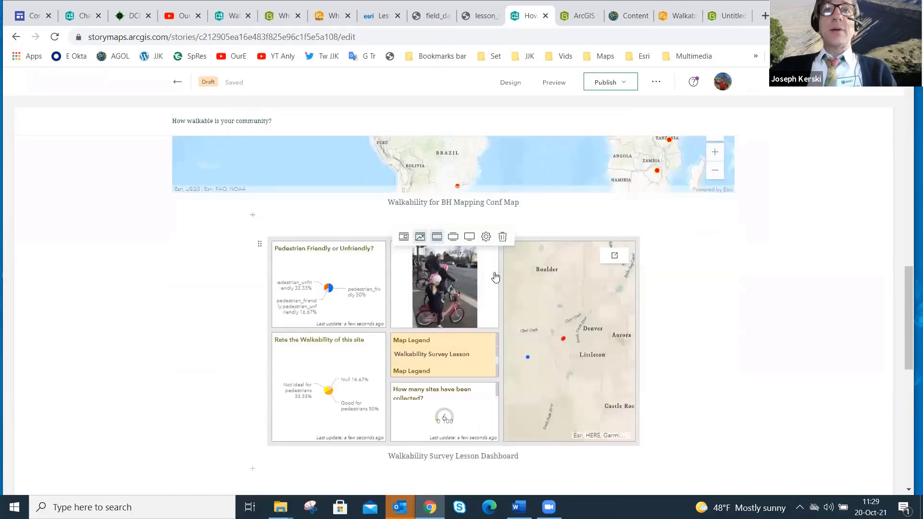
Enter 'BH Mapping Conference' as the credits heading, replacing the mistyped text
scroll(496, 277, down, 10)
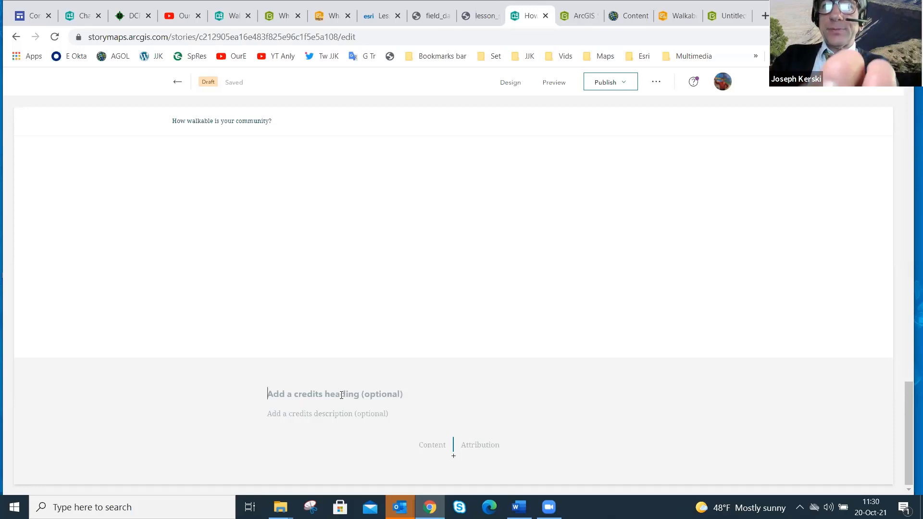
text(Cours)
key(BackSpace)
key(BackSpace)
key(BackSpace)
key(BackSpace)
key(BackSpace)
text(B)
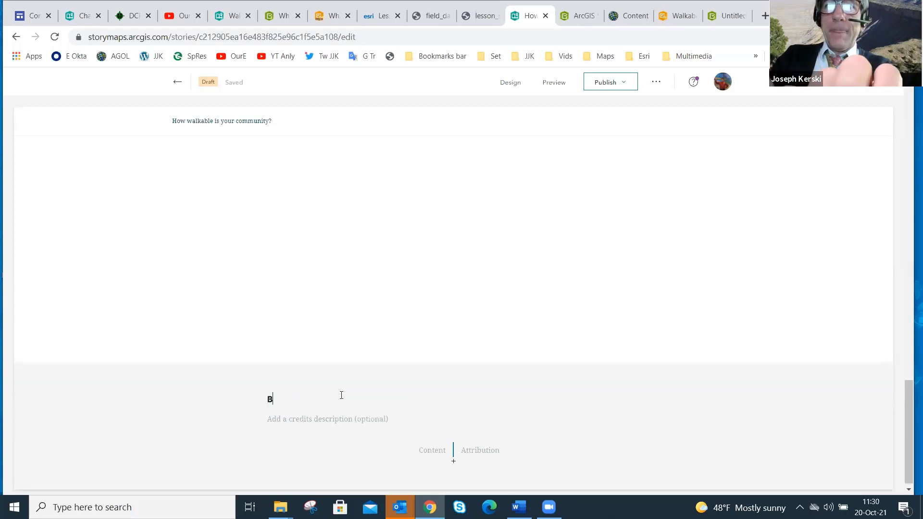
text(H Mapping Co)
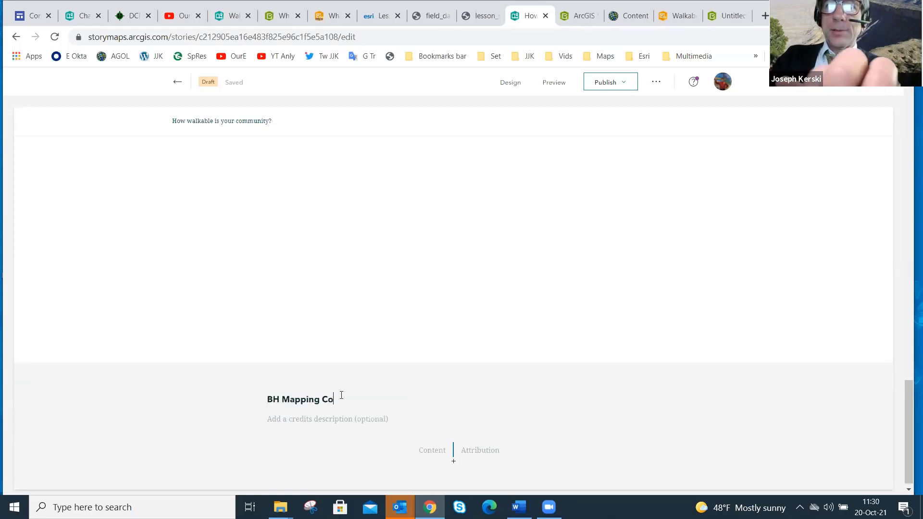
text(nference)
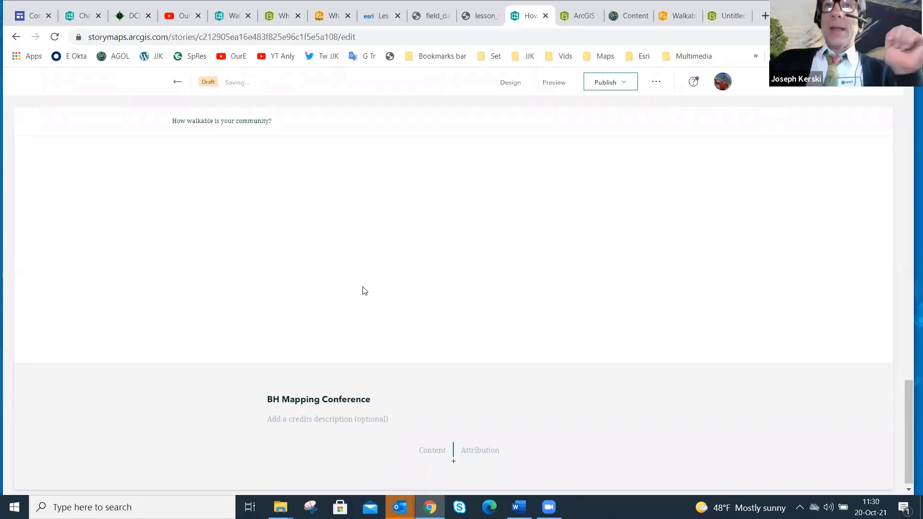
scroll(365, 291, up, 10)
scroll(367, 290, up, 3)
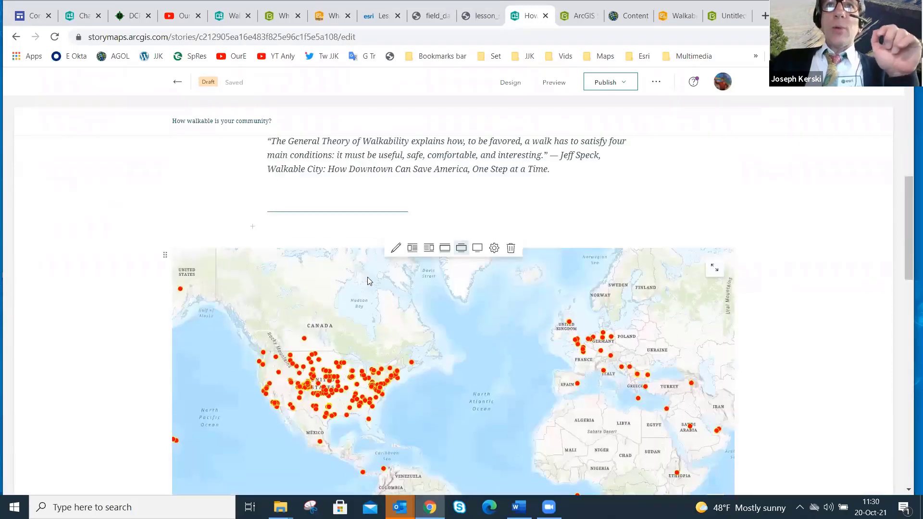
Review lesson PDF pages 6–8, then switch to the finished Walkability example story
click(479, 17)
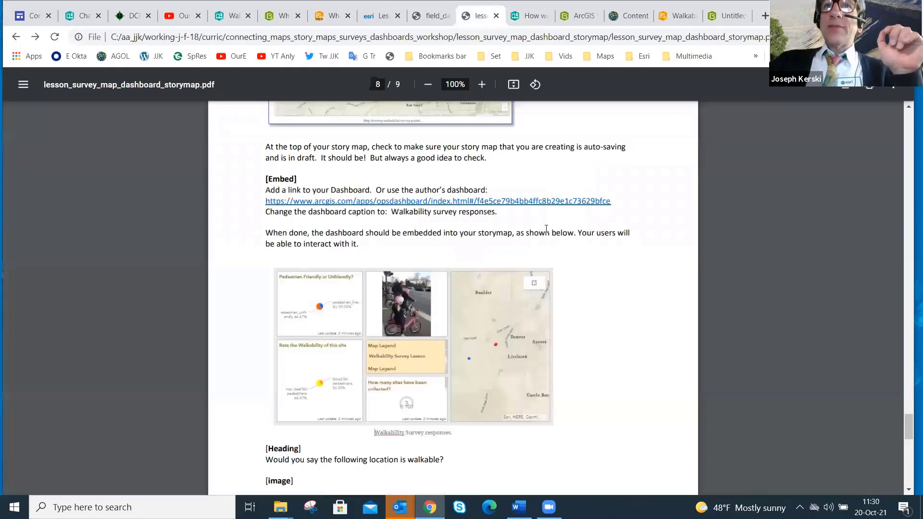
scroll(531, 226, up, 10)
scroll(532, 226, up, 6)
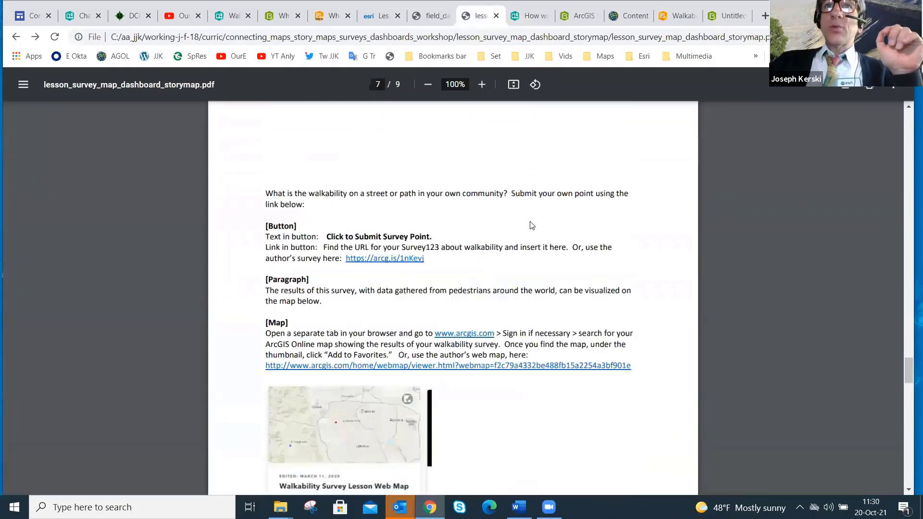
scroll(532, 225, up, 5)
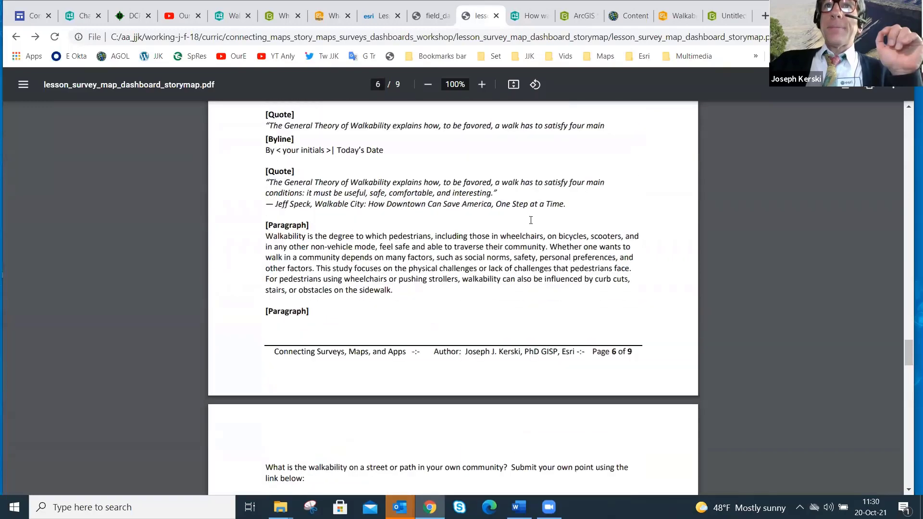
scroll(531, 222, down, 12)
scroll(531, 220, down, 6)
scroll(532, 226, up, 15)
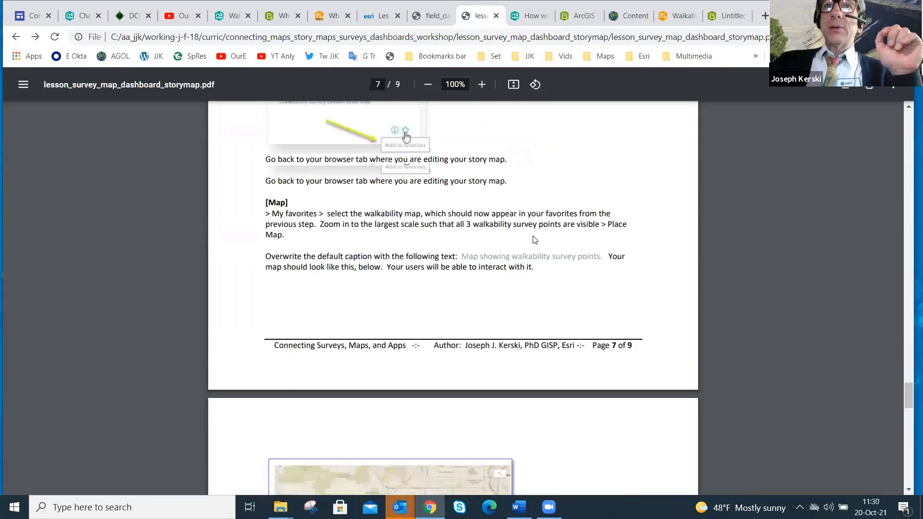
scroll(532, 239, down, 5)
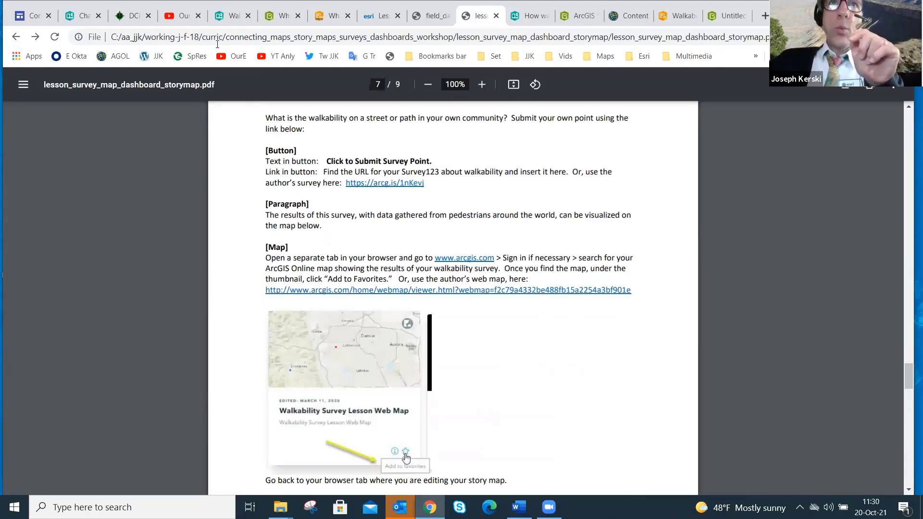
click(235, 16)
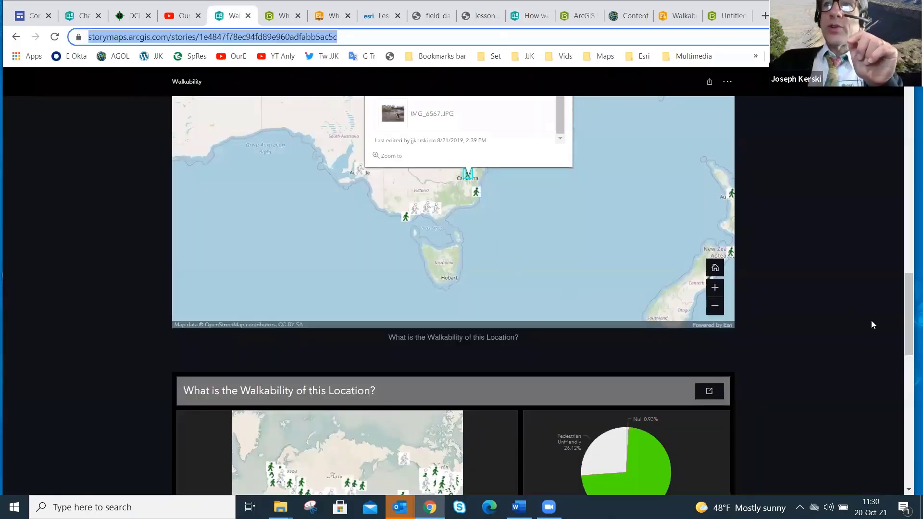
scroll(903, 310, down, 15)
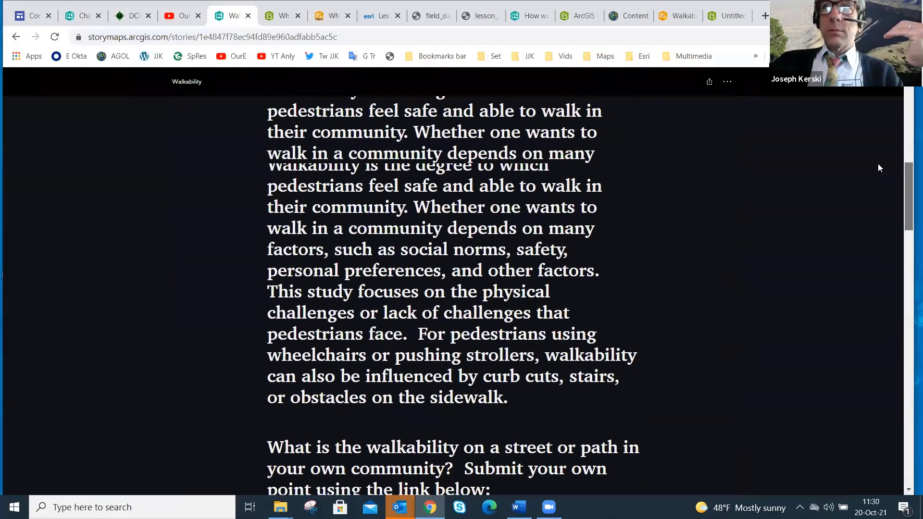
drag(878, 163, 871, 92)
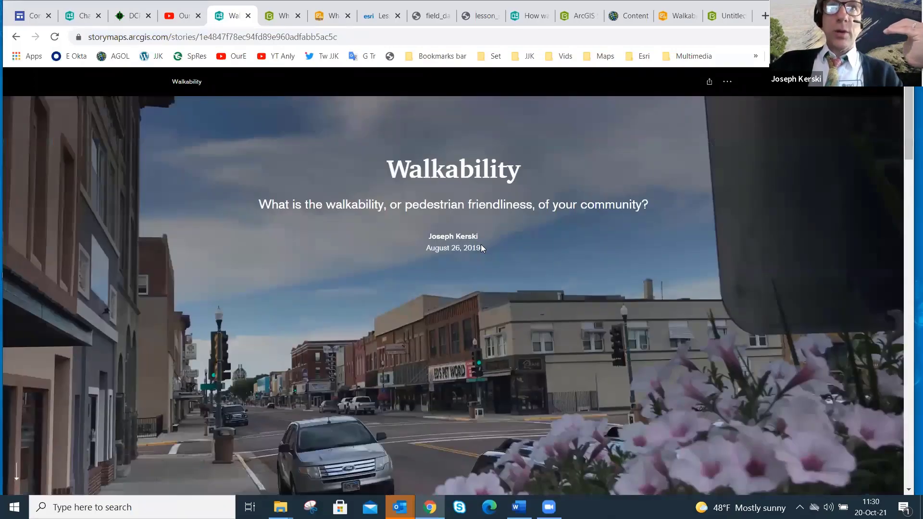
scroll(481, 245, down, 10)
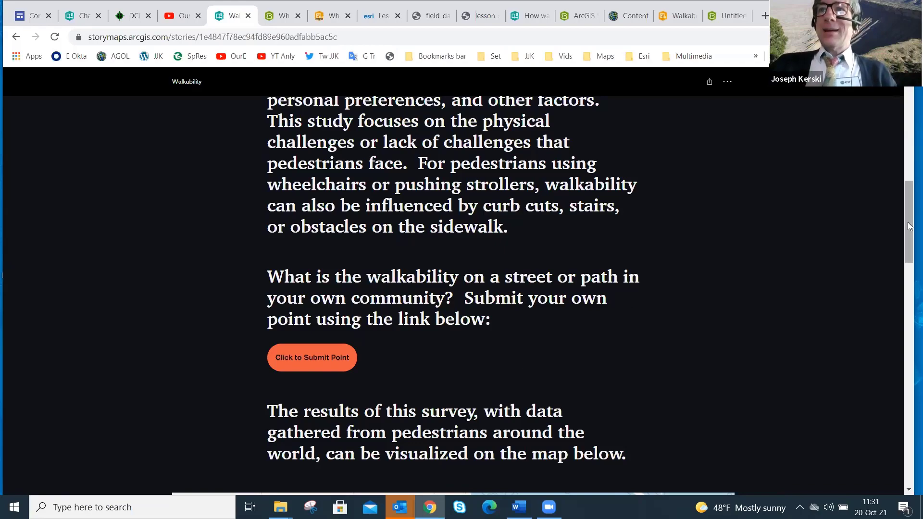
drag(910, 222, 880, 91)
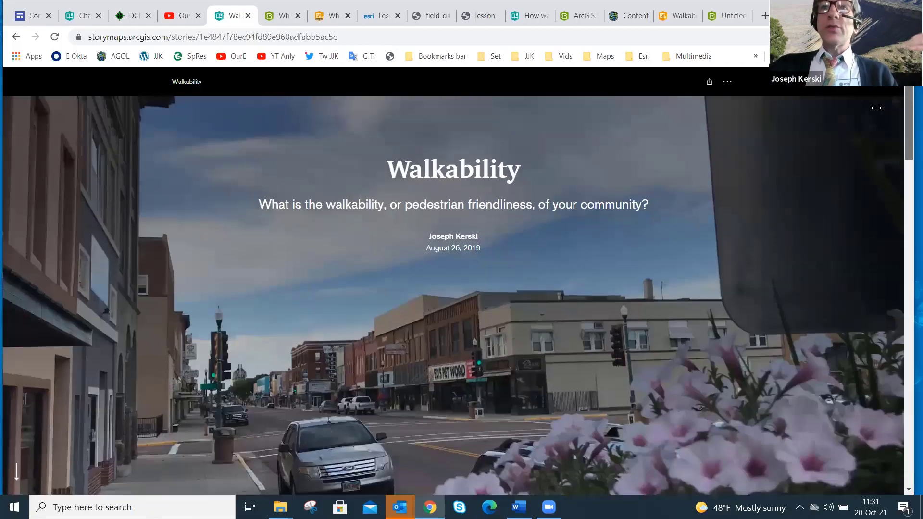
scroll(394, 301, down, 2)
scroll(394, 301, down, 1)
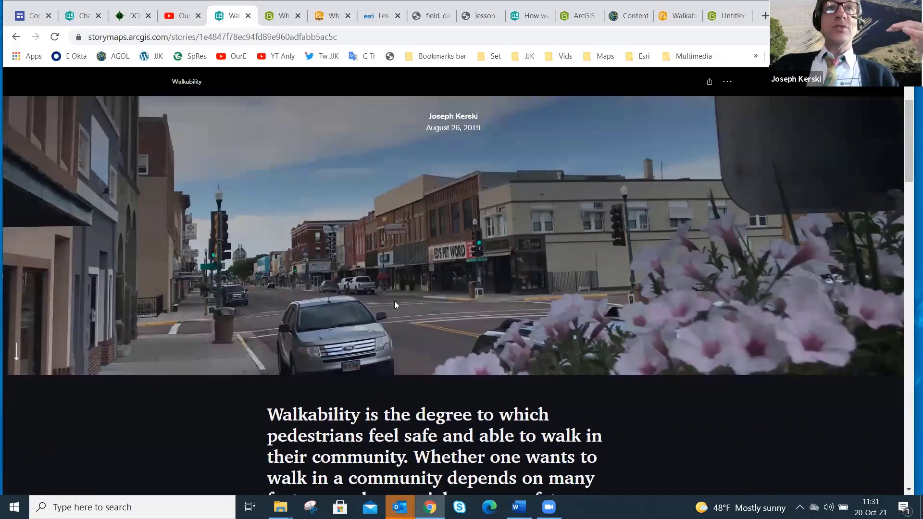
scroll(394, 301, down, 3)
scroll(394, 300, down, 8)
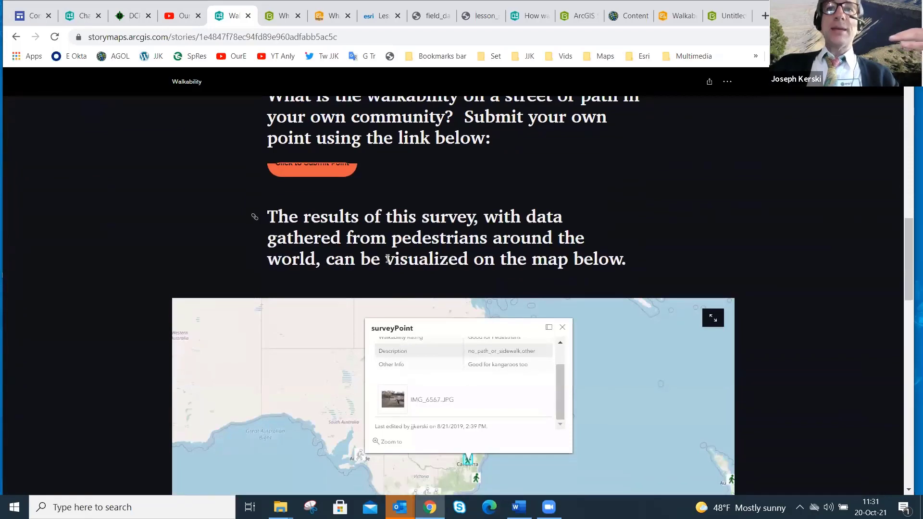
scroll(471, 320, down, 6)
scroll(464, 339, down, 4)
scroll(464, 341, down, 10)
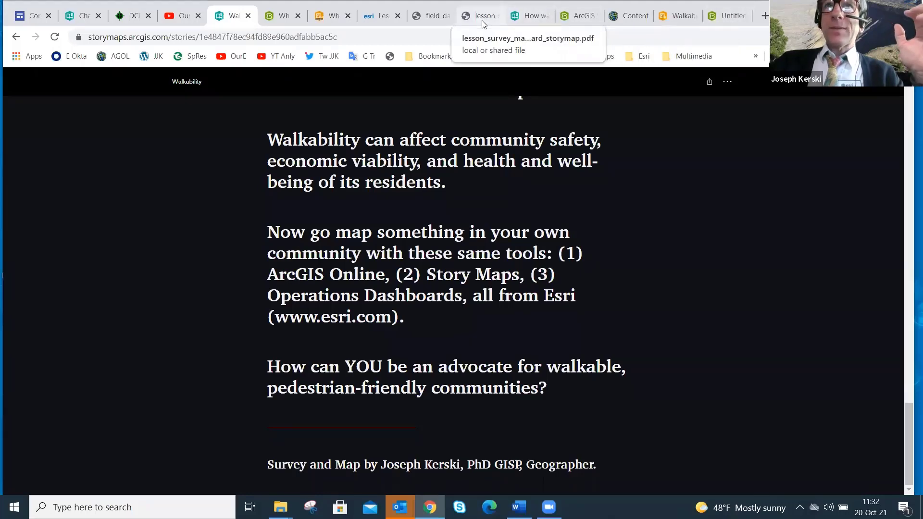
Show page 14, 'Create Story Map', with steps [4a] and [4b] in the field-data slides PDF
click(437, 18)
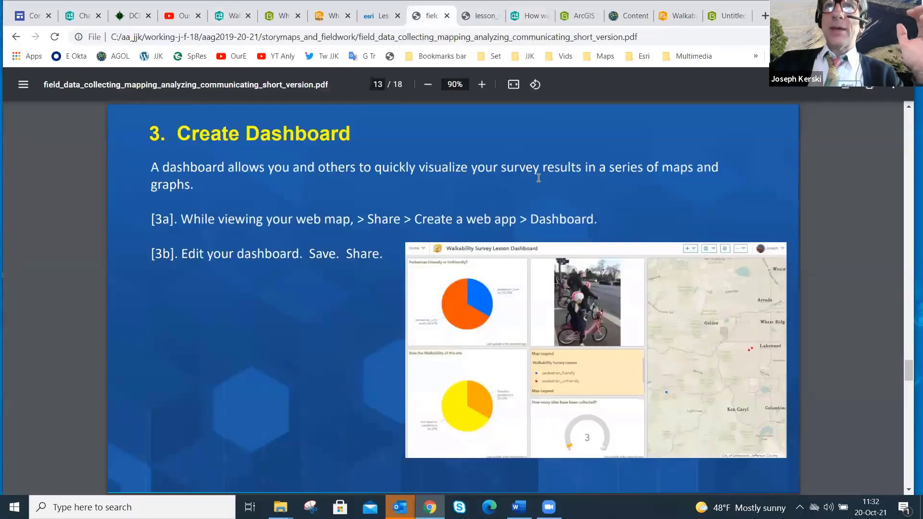
scroll(537, 178, down, 1)
scroll(537, 178, down, 8)
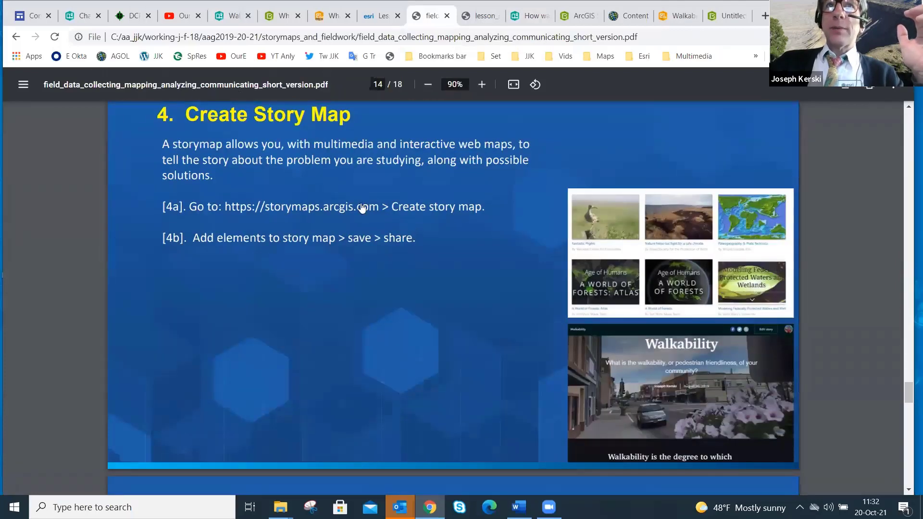
scroll(362, 207, down, 5)
scroll(361, 207, up, 6)
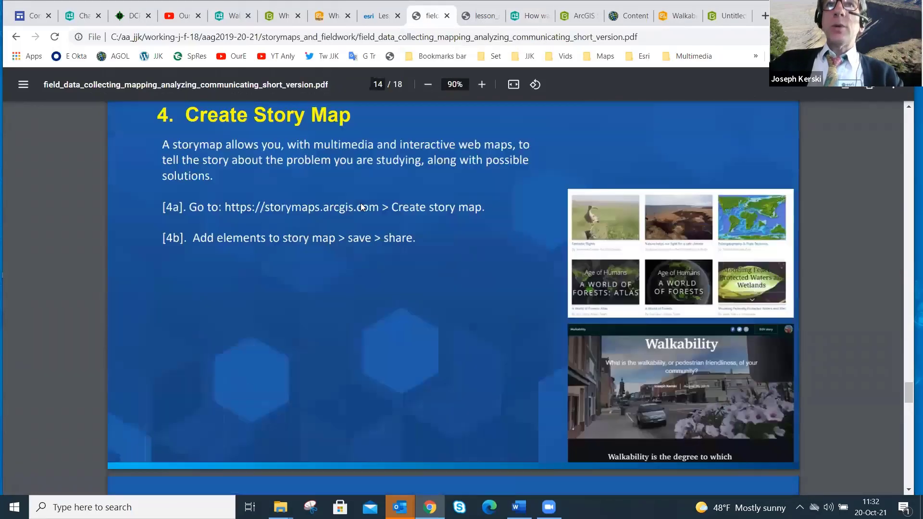